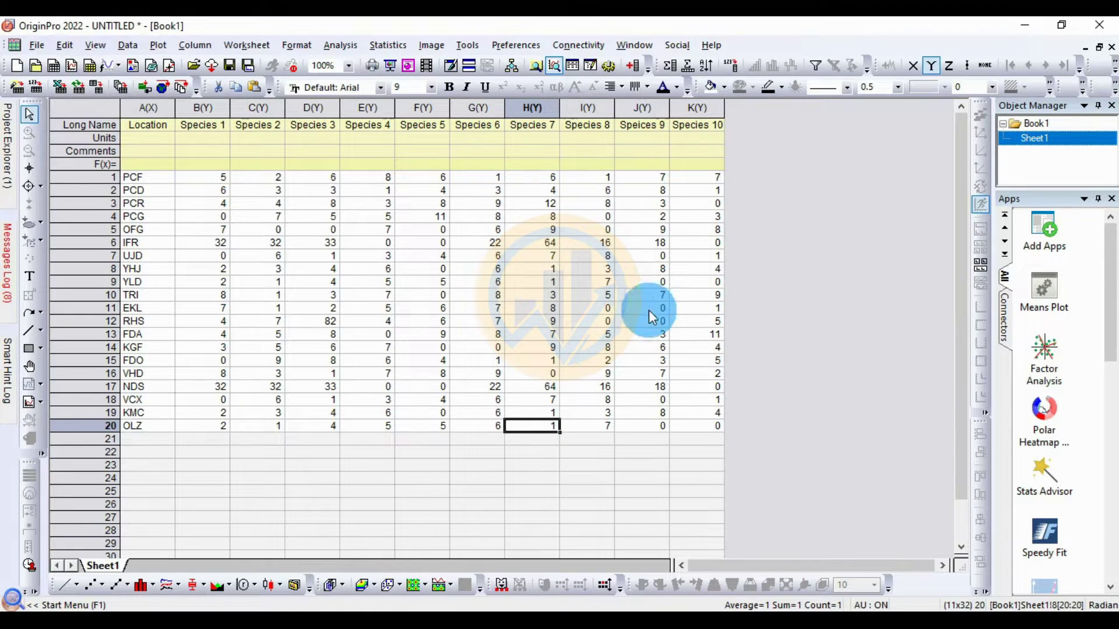
pyautogui.click(149, 108)
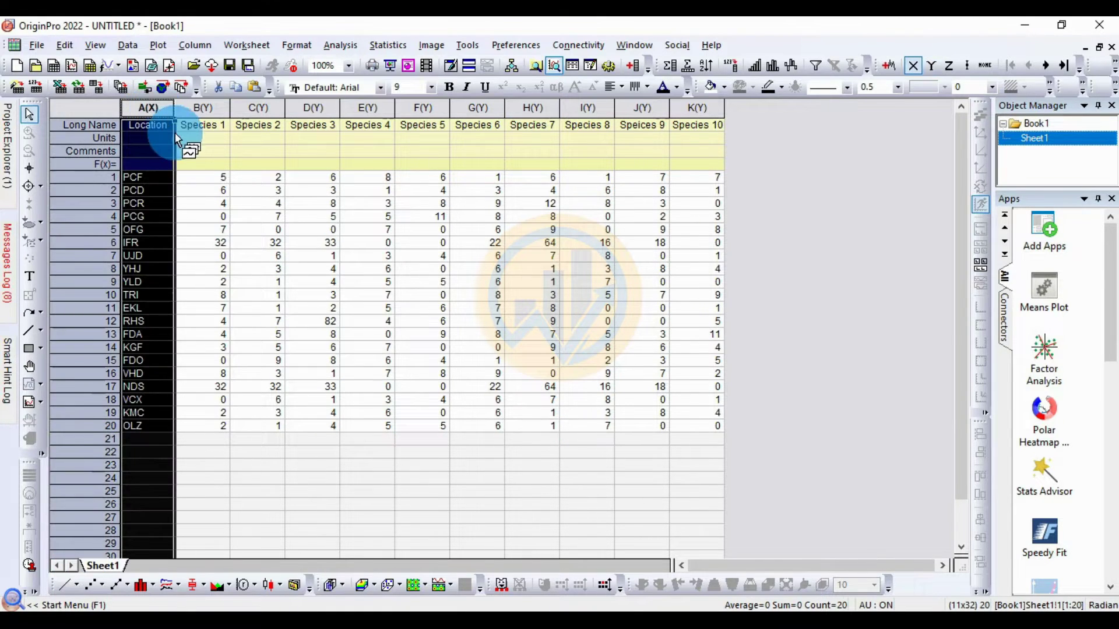
pyautogui.moveTo(198, 108); pyautogui.dragTo(699, 120)
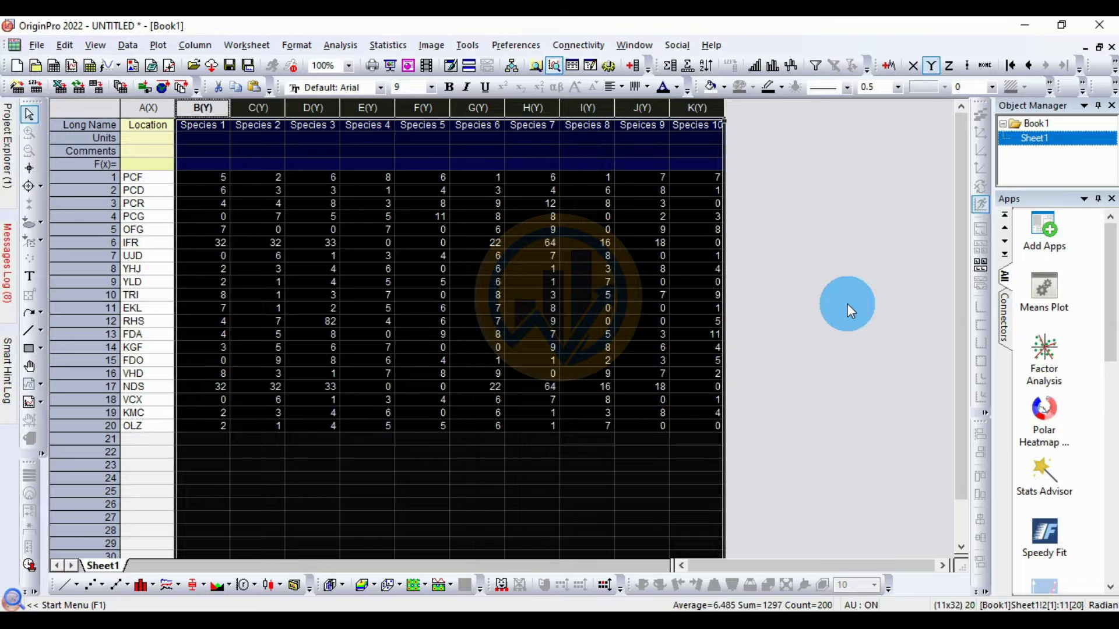
pyautogui.click(847, 302)
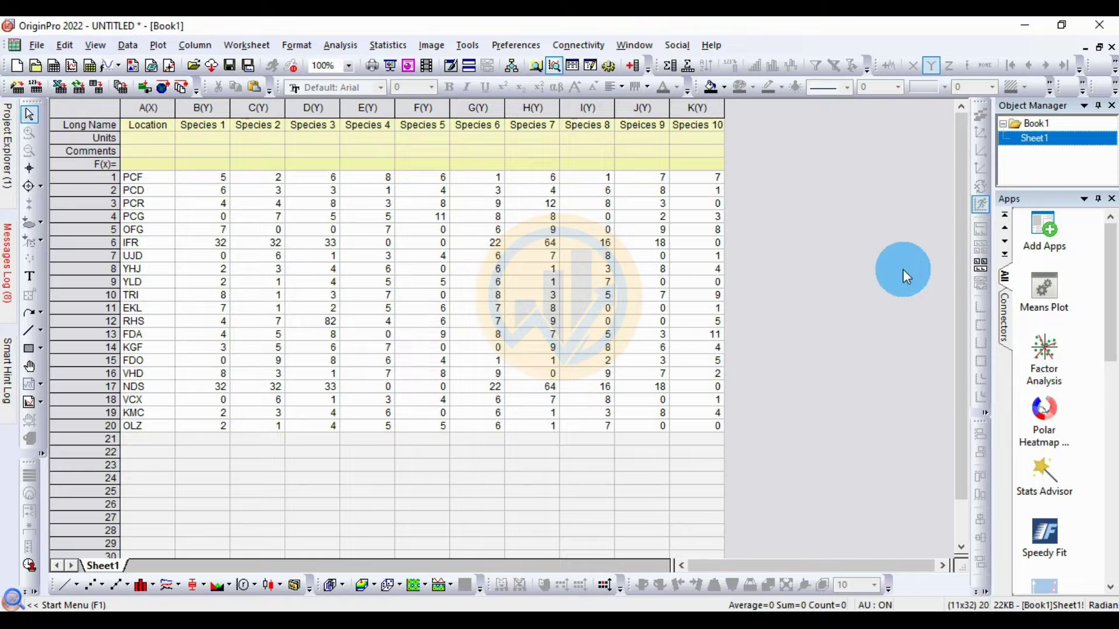
# Switch to the browser, read the purpose and installation notes on the Factor Analysis app page, and return to OriginPro
pyautogui.click(526, 618)
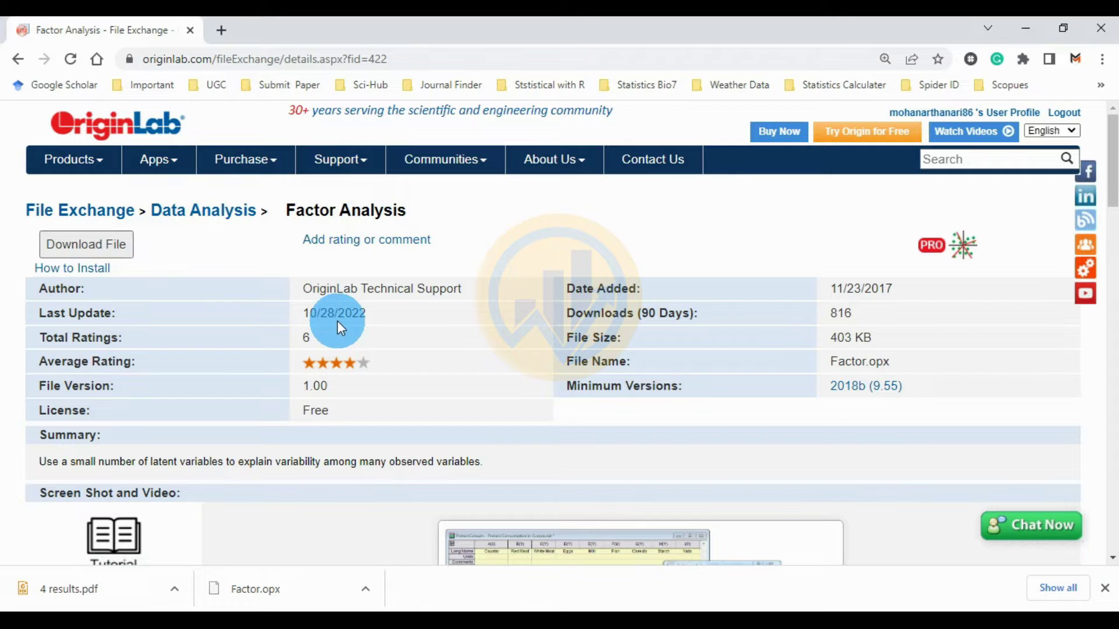
pyautogui.scroll(-8, 338, 323)
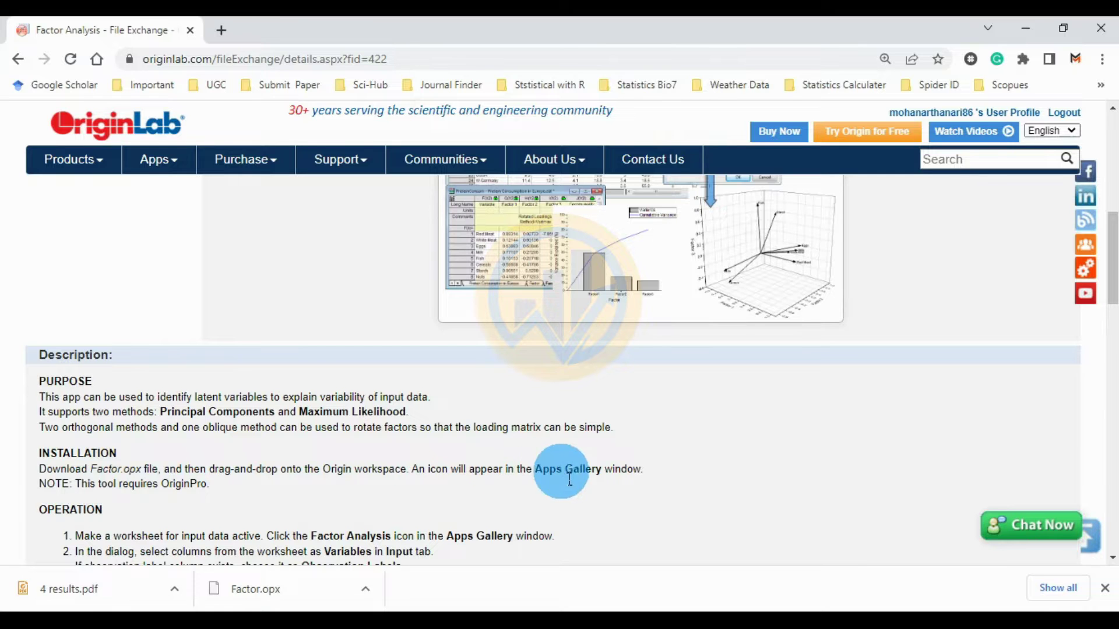
pyautogui.click(578, 609)
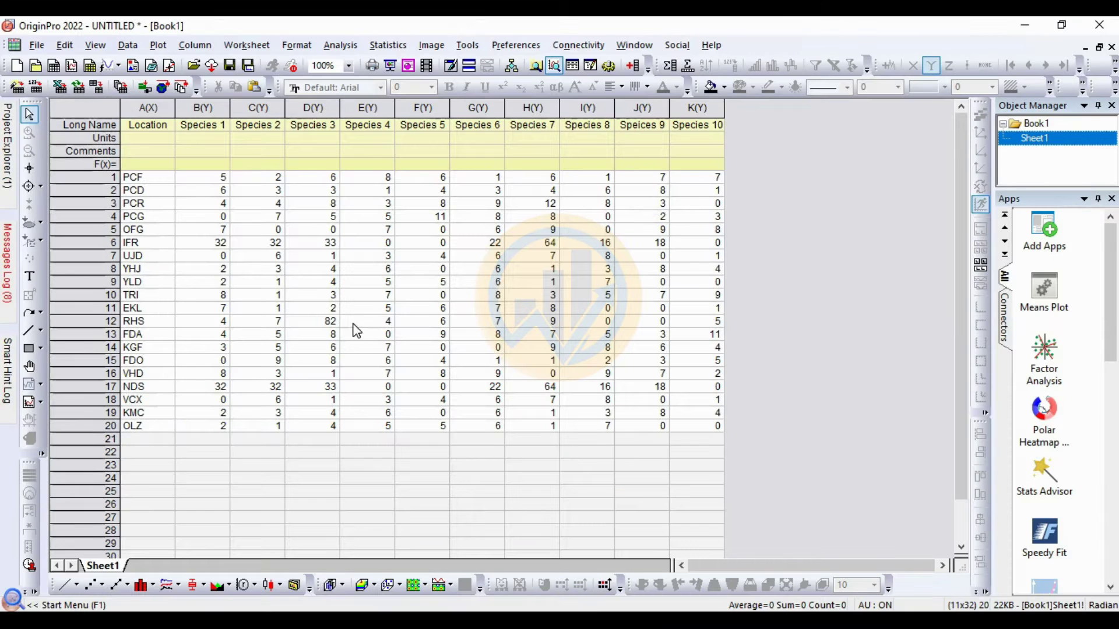
# Start the Factor Analysis app with the Species 1 to Species 10 columns as variables and the Location column as observation labels
pyautogui.click(1047, 353)
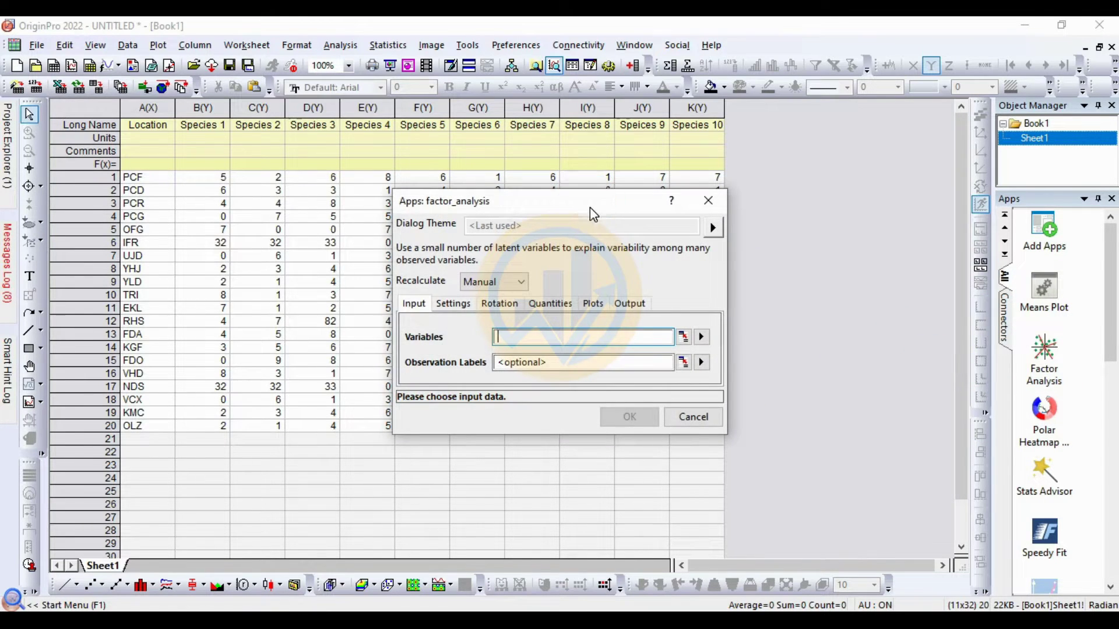
pyautogui.moveTo(590, 208); pyautogui.dragTo(653, 225)
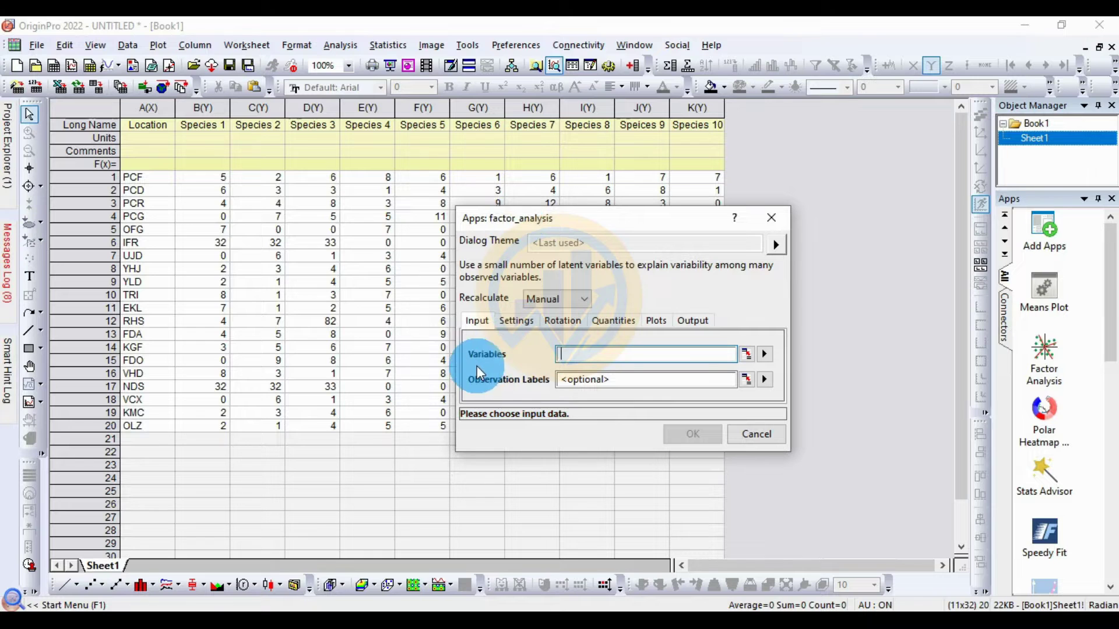
pyautogui.click(747, 355)
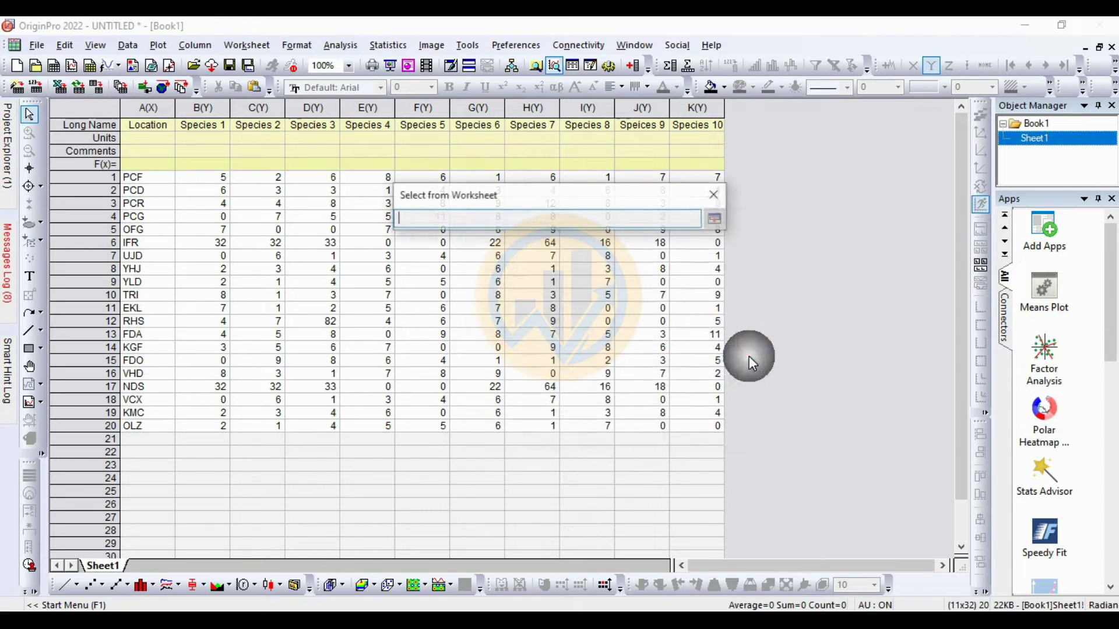
pyautogui.moveTo(200, 108); pyautogui.dragTo(697, 127)
pyautogui.click(715, 219)
pyautogui.click(617, 429)
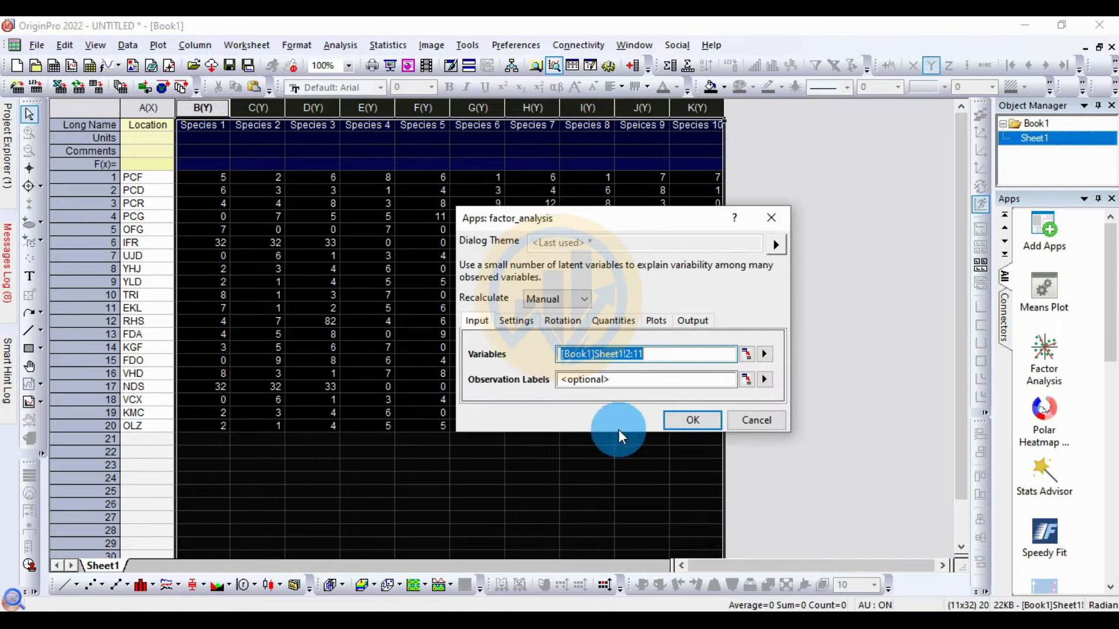
pyautogui.click(765, 380)
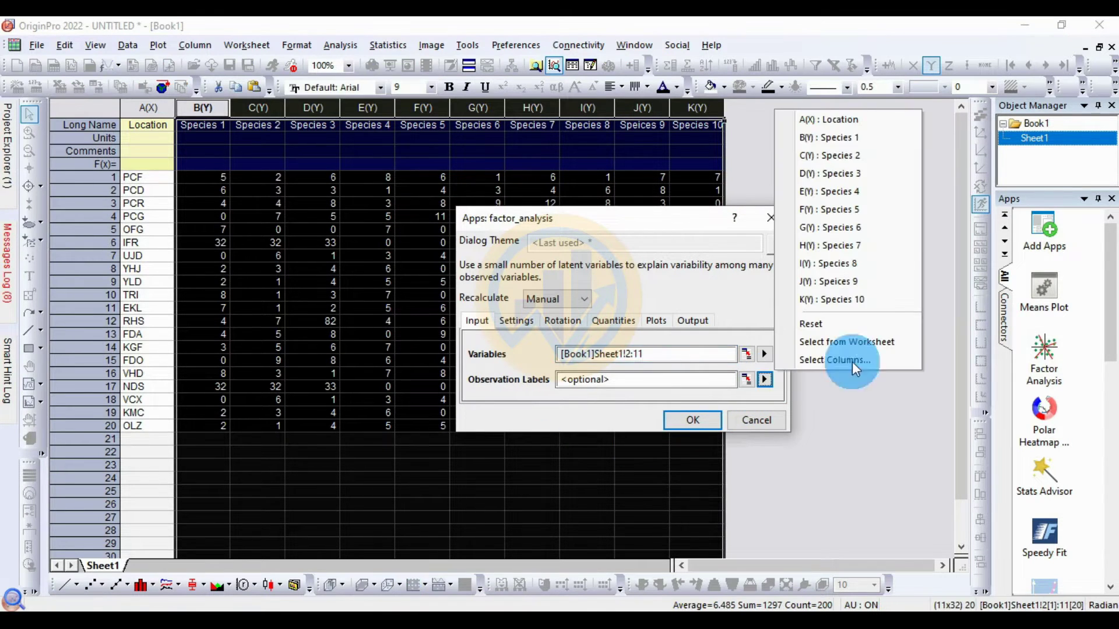
pyautogui.click(859, 121)
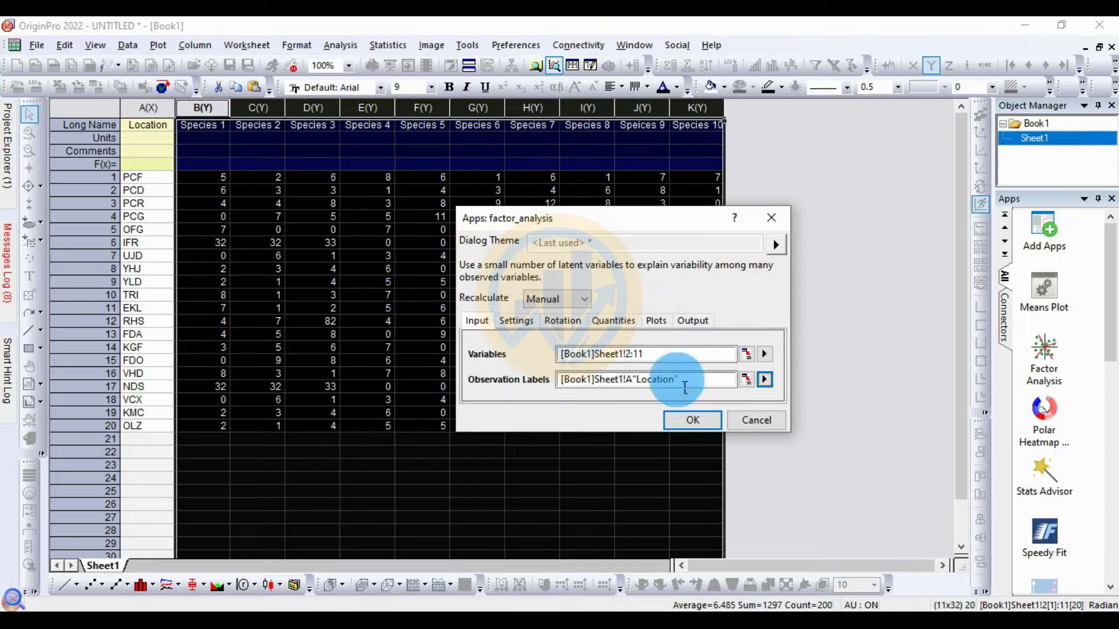
# Check the settings, rotation, quantities and plots options, and run the analysis with Principal Components, 3 factors and Varimax rotation
pyautogui.click(517, 318)
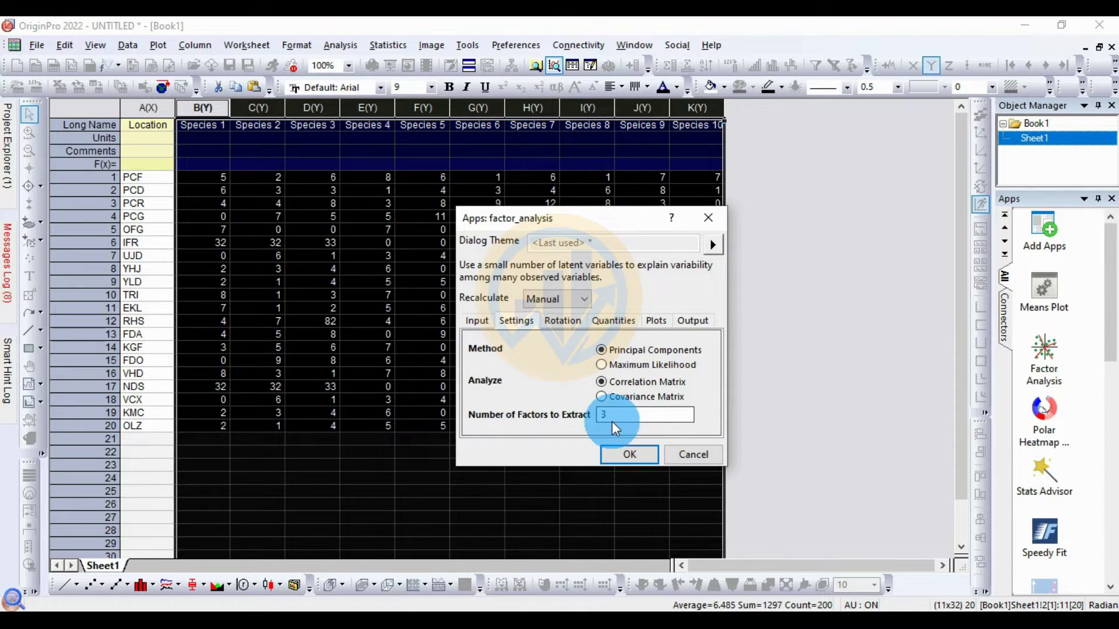
pyautogui.click(587, 417)
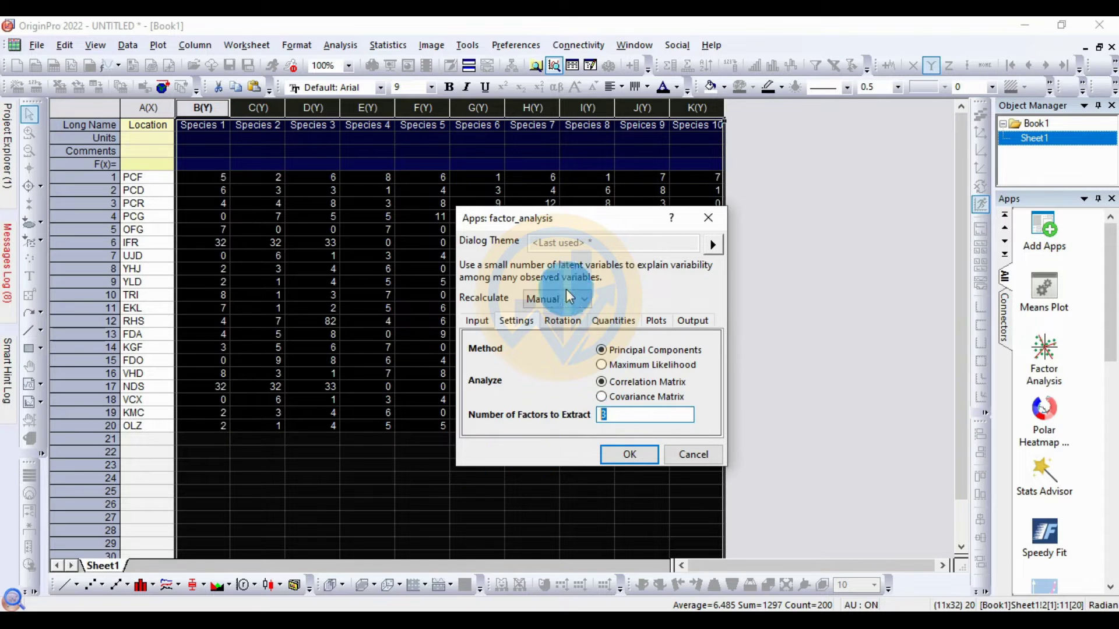
pyautogui.click(564, 320)
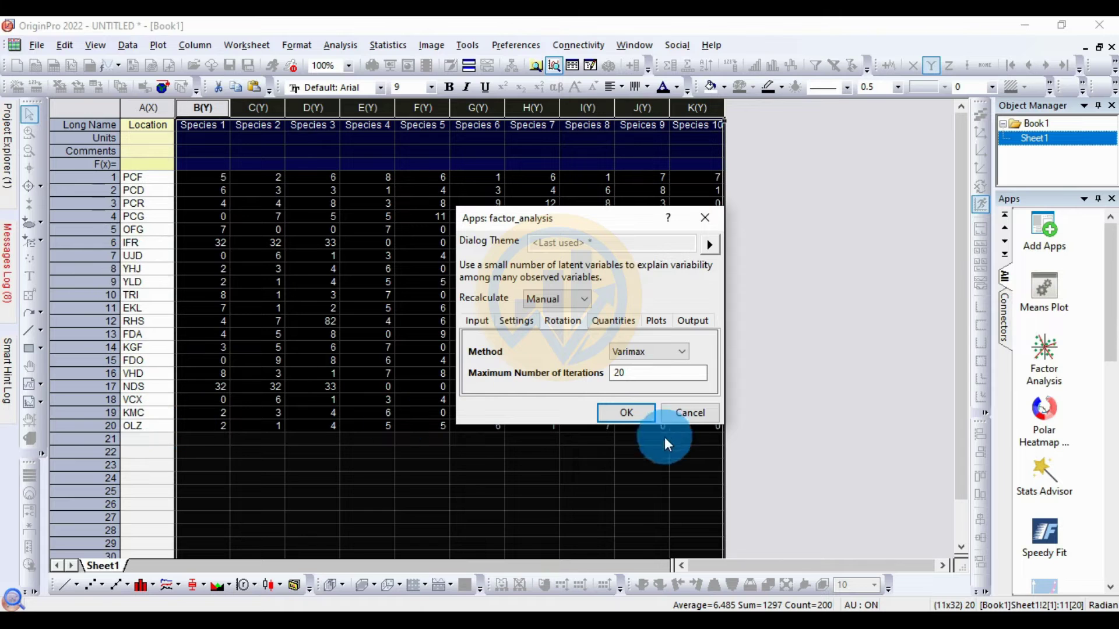
pyautogui.click(627, 321)
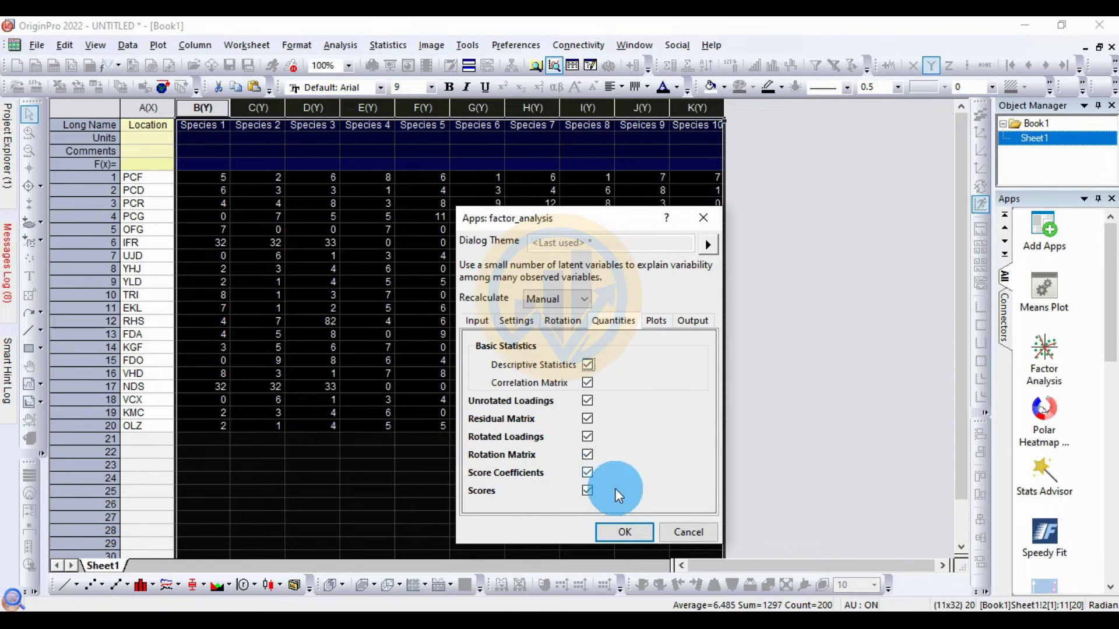
pyautogui.click(655, 324)
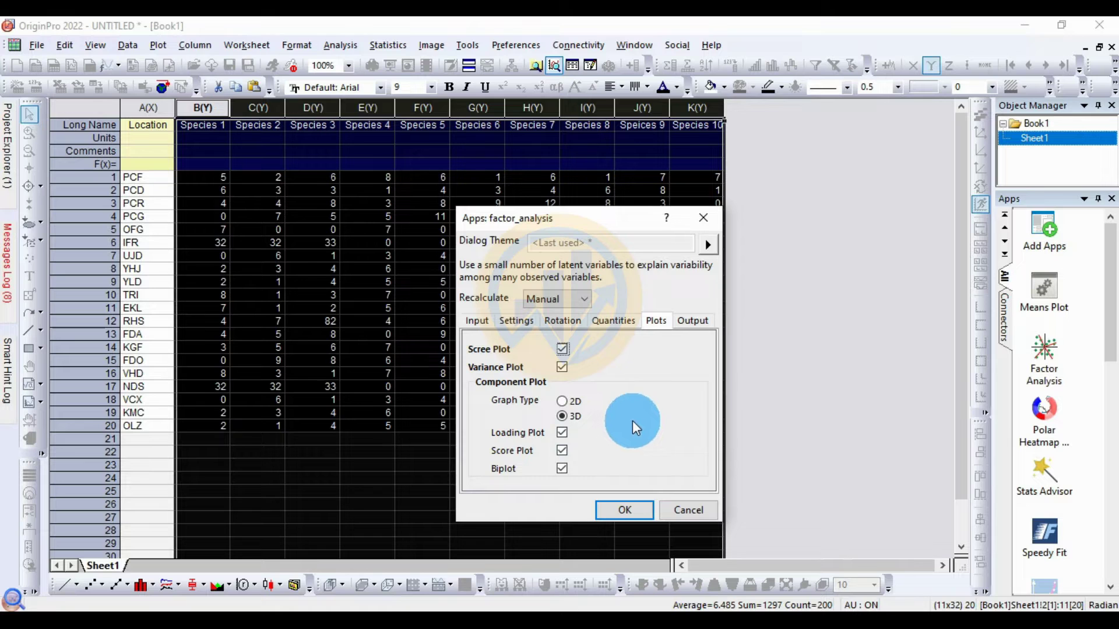
pyautogui.click(635, 509)
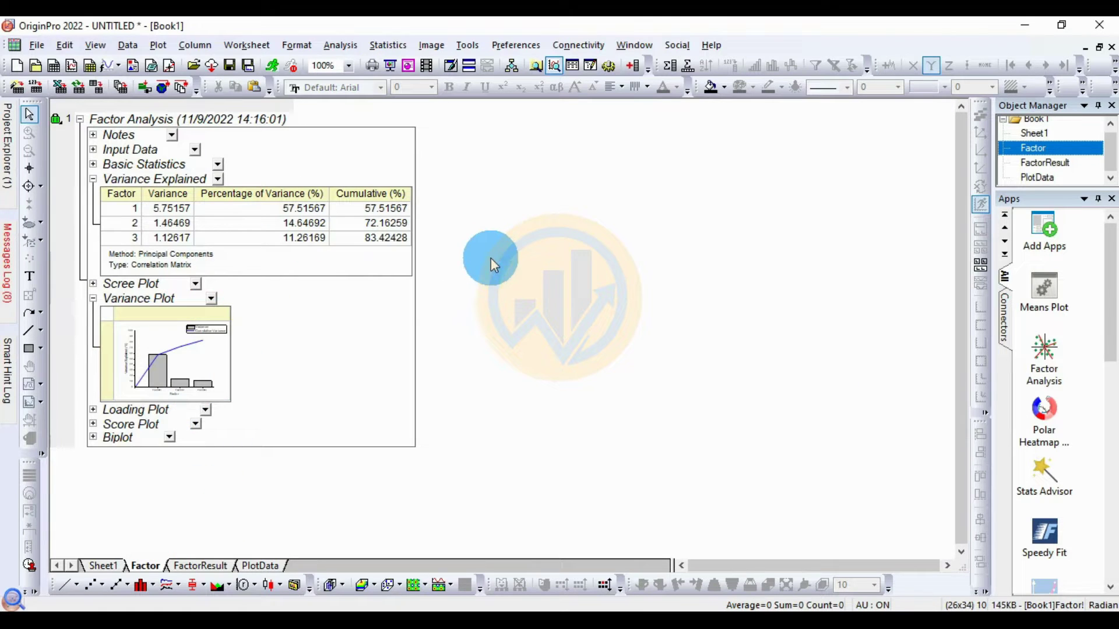
# Expand the report's basic statistics and full correlation matrix, and examine them together with the Variance Explained table
pyautogui.click(93, 164)
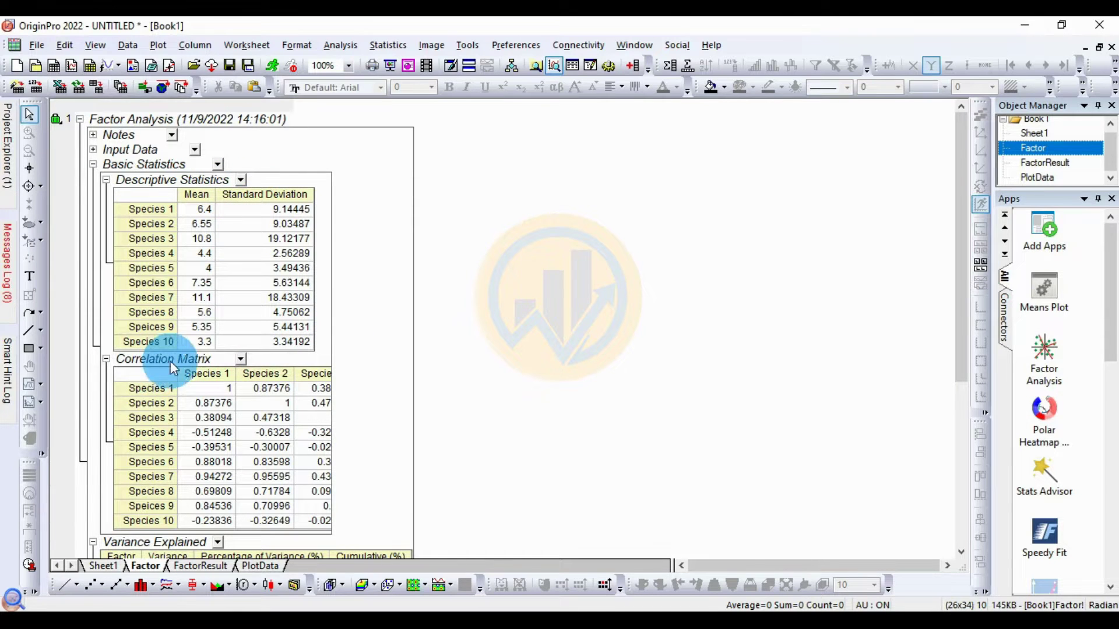
pyautogui.click(106, 358)
pyautogui.click(104, 361)
pyautogui.scroll(-1, 470, 385)
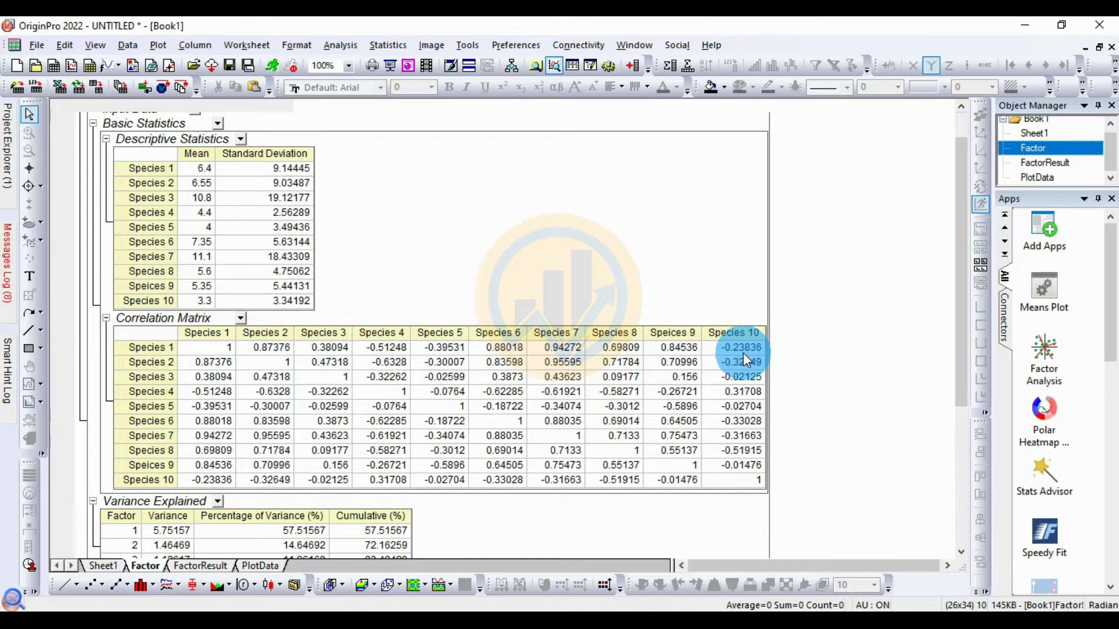
pyautogui.scroll(-3, 714, 357)
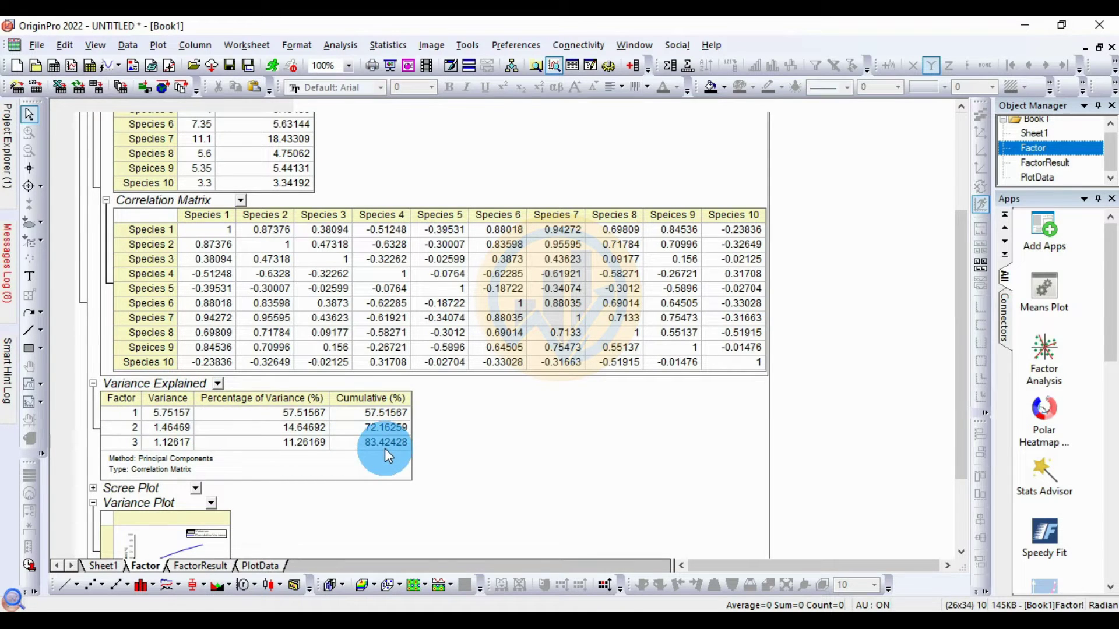
pyautogui.scroll(-3, 473, 431)
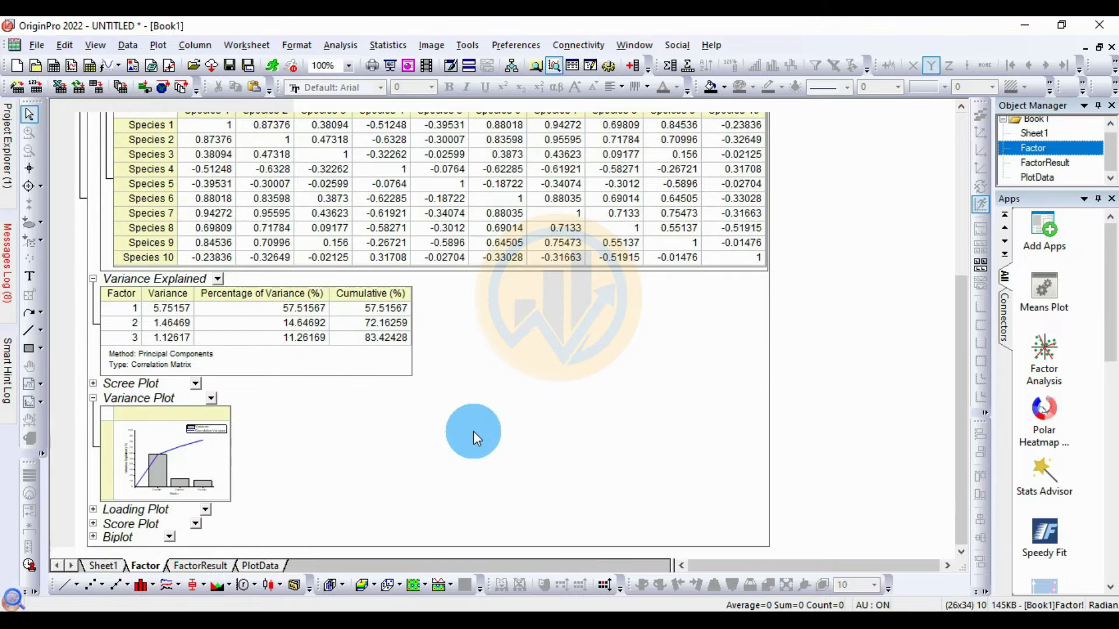
# Expand the Scree Plot section of the factor report, open its graph and select the Eigenvalue plot
pyautogui.click(93, 383)
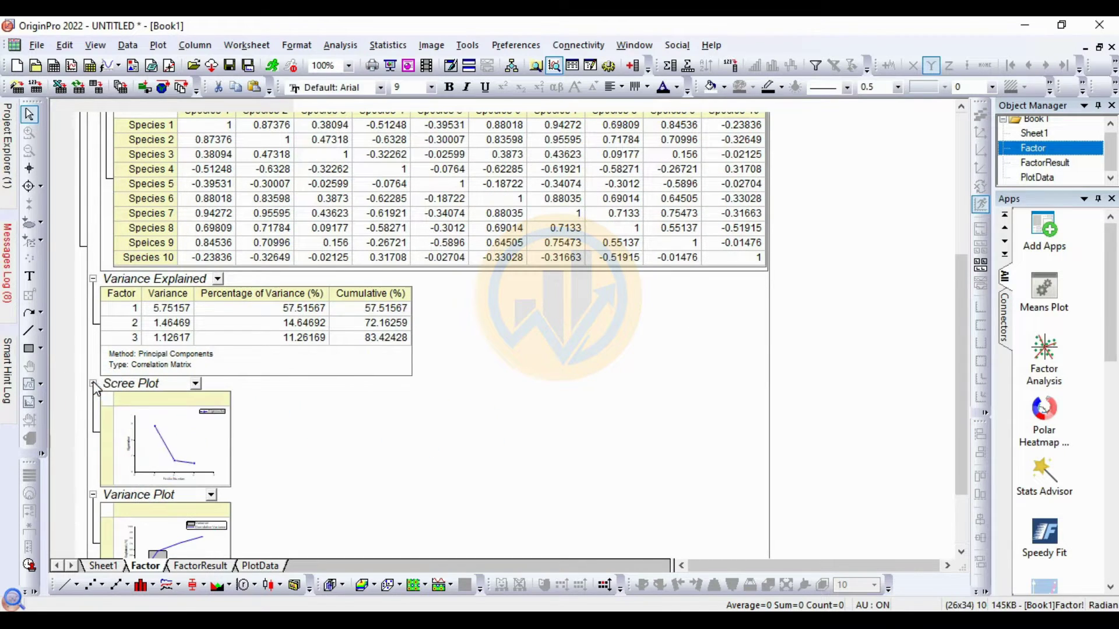
pyautogui.doubleClick(166, 444)
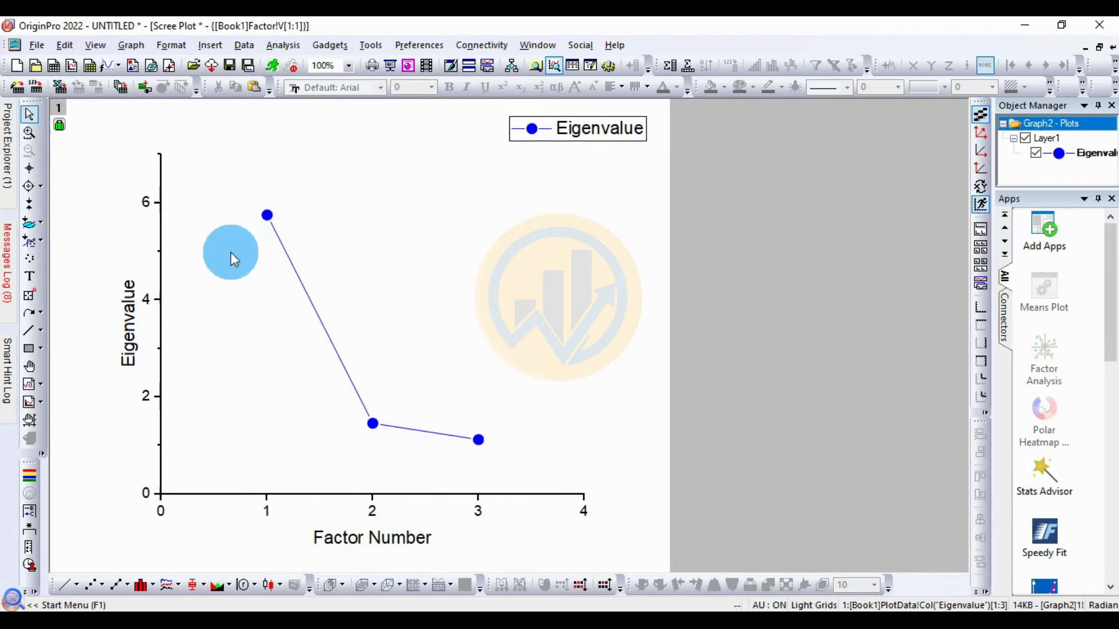
pyautogui.click(266, 218)
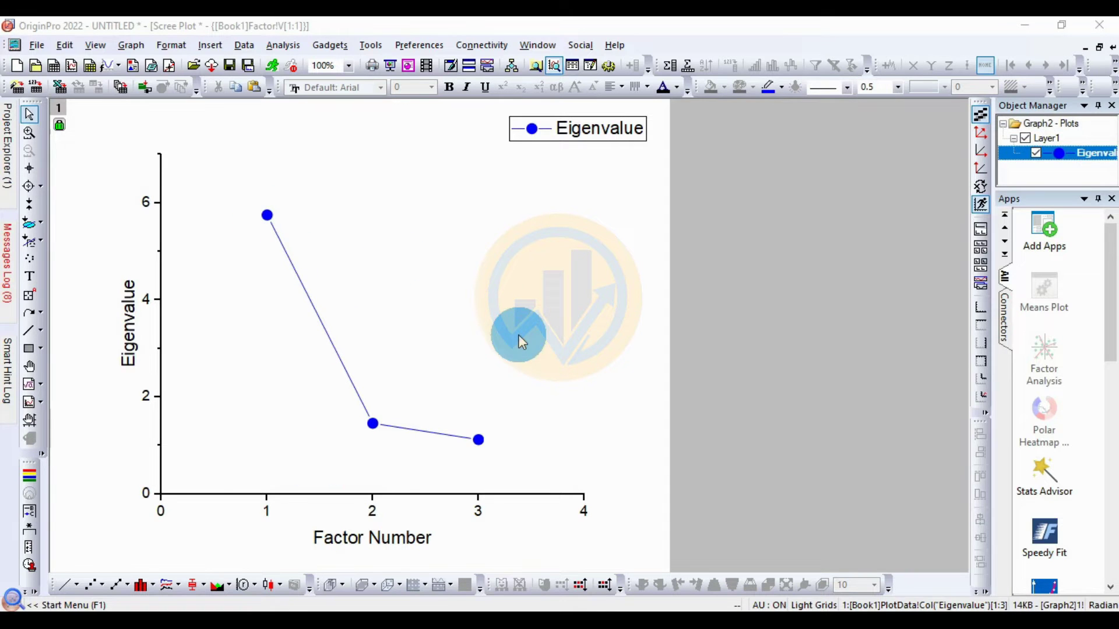
# Open the Eigenvalue plot's properties and look through the available symbol shapes, sizes and colors
pyautogui.doubleClick(279, 233)
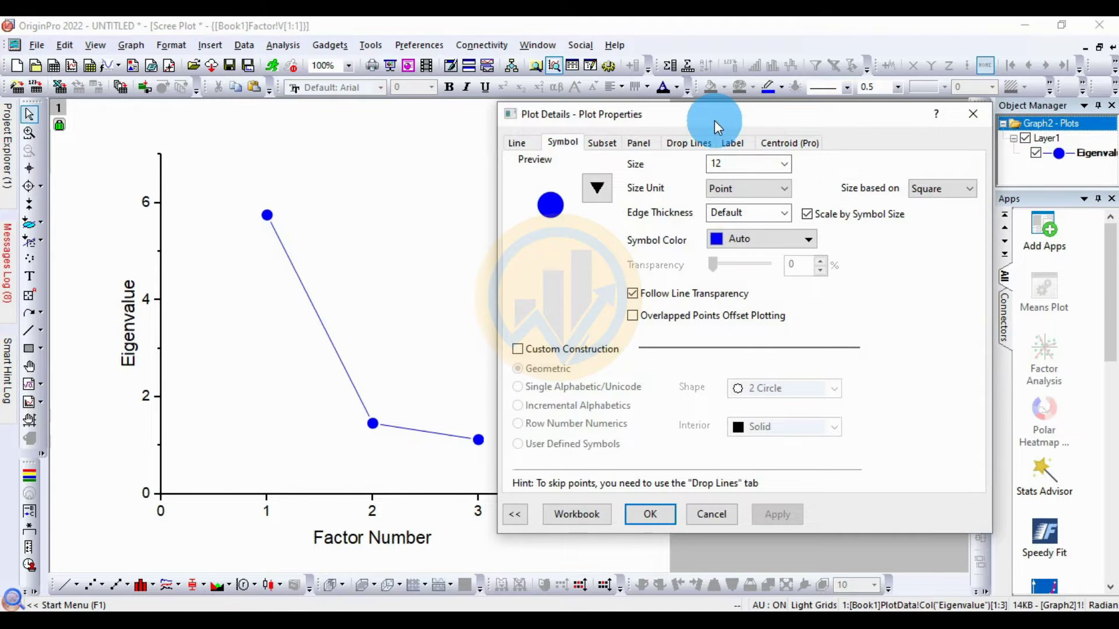
pyautogui.moveTo(716, 125); pyautogui.dragTo(757, 127)
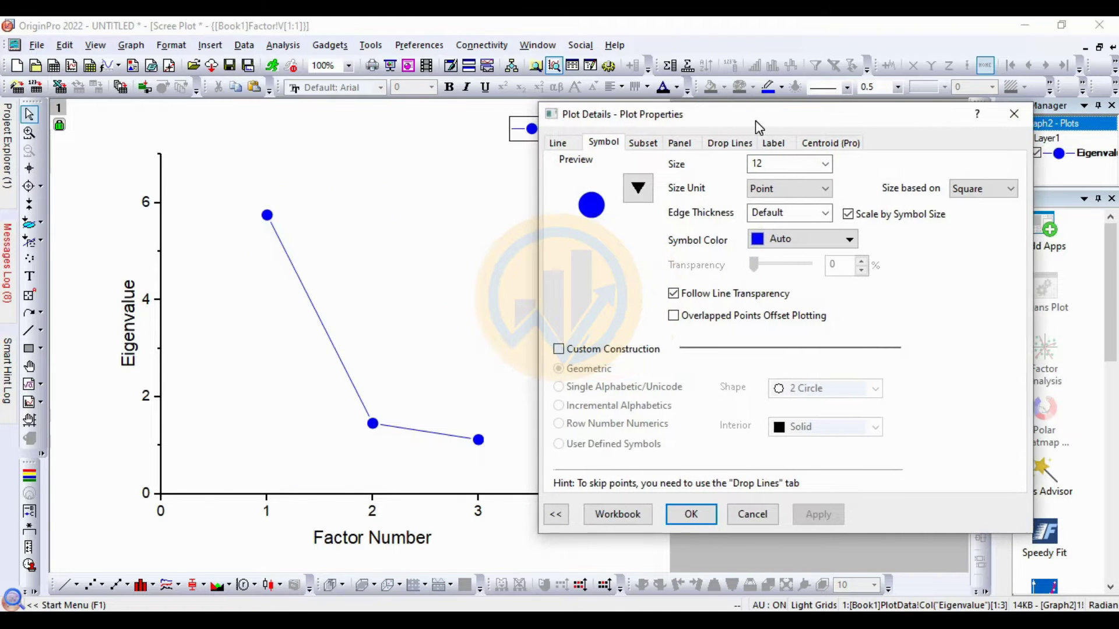
pyautogui.click(640, 188)
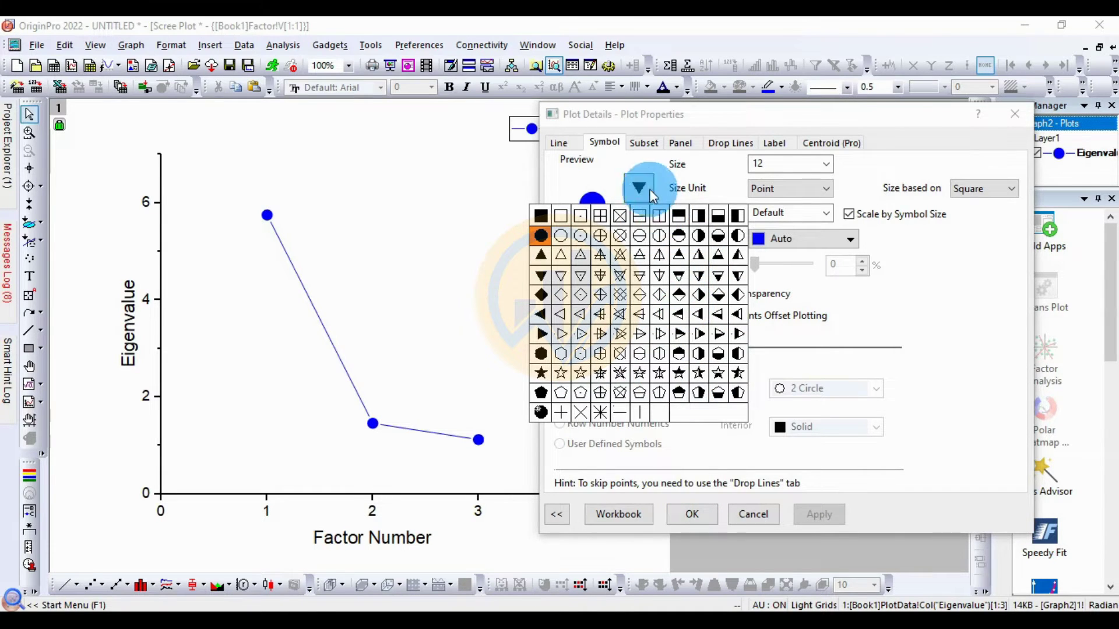
pyautogui.click(826, 164)
pyautogui.click(825, 163)
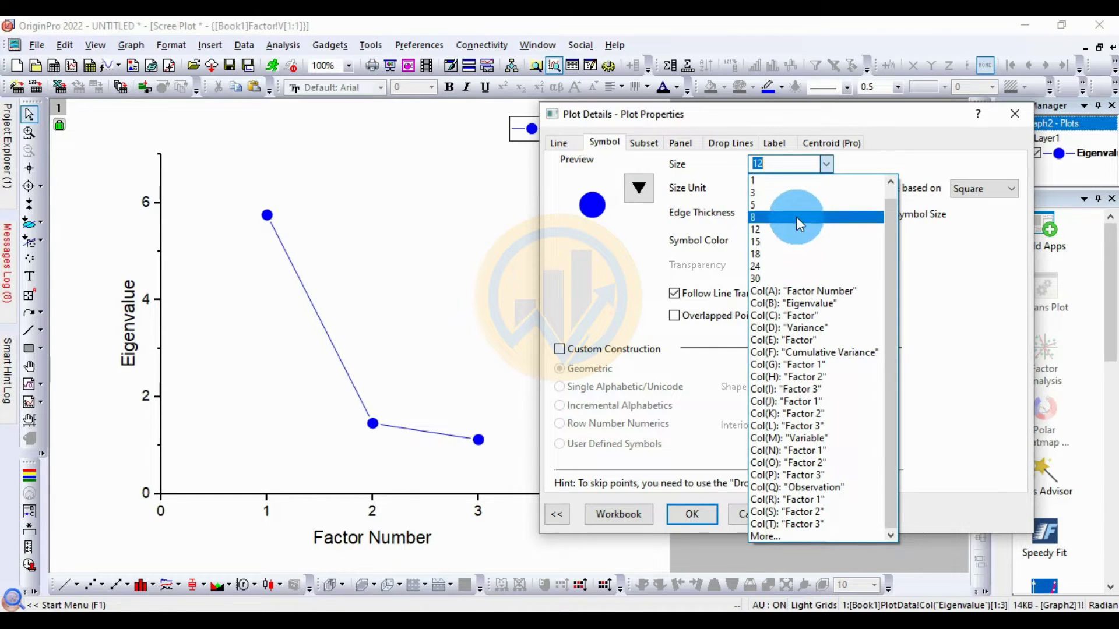
pyautogui.click(879, 162)
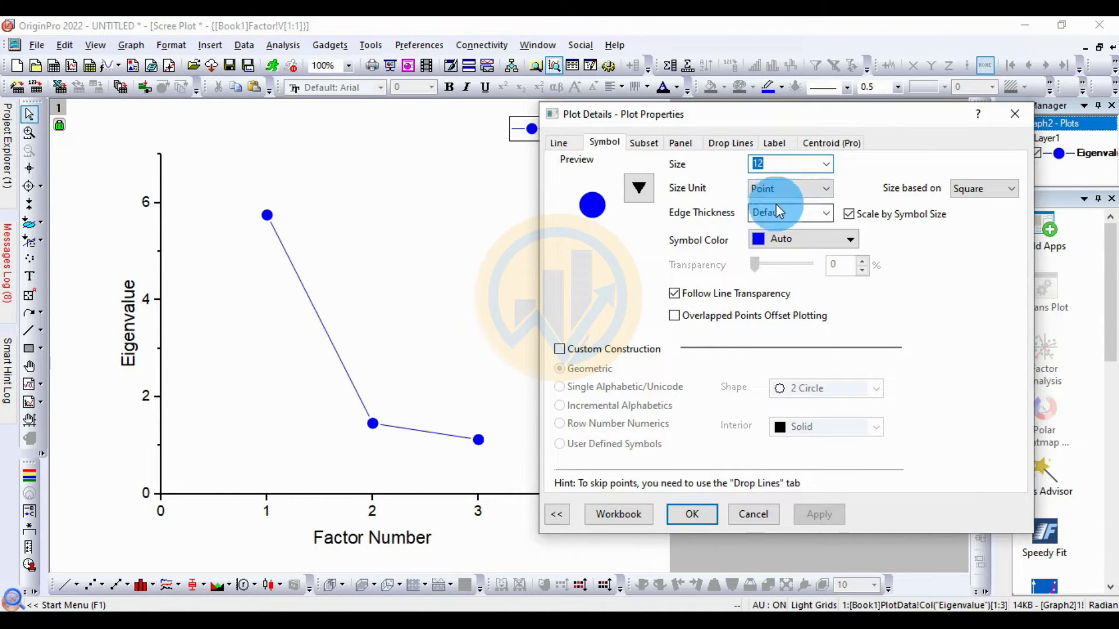
pyautogui.click(801, 240)
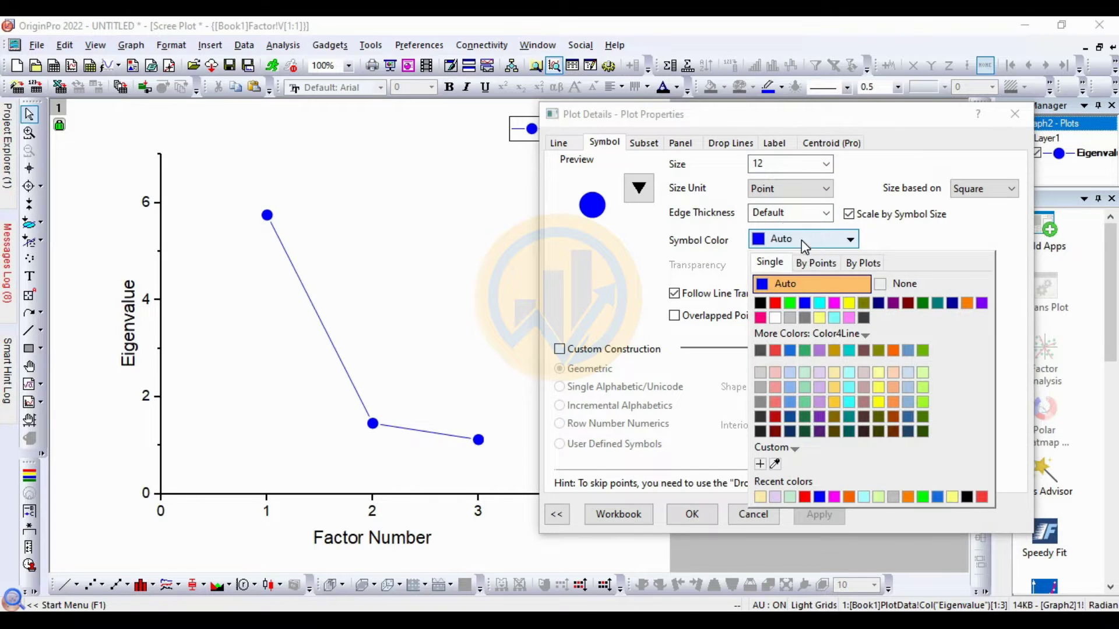
pyautogui.click(915, 236)
pyautogui.click(610, 167)
# Set the Eigenvalue plot's connecting line width to 2 and apply it
pyautogui.click(562, 146)
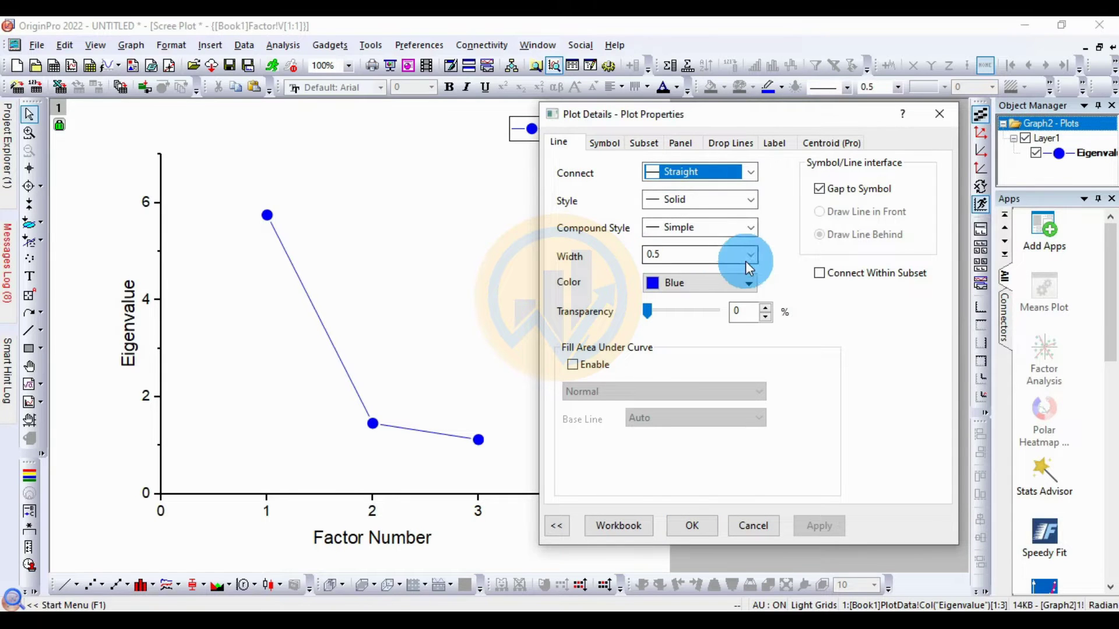
pyautogui.click(748, 255)
pyautogui.click(672, 321)
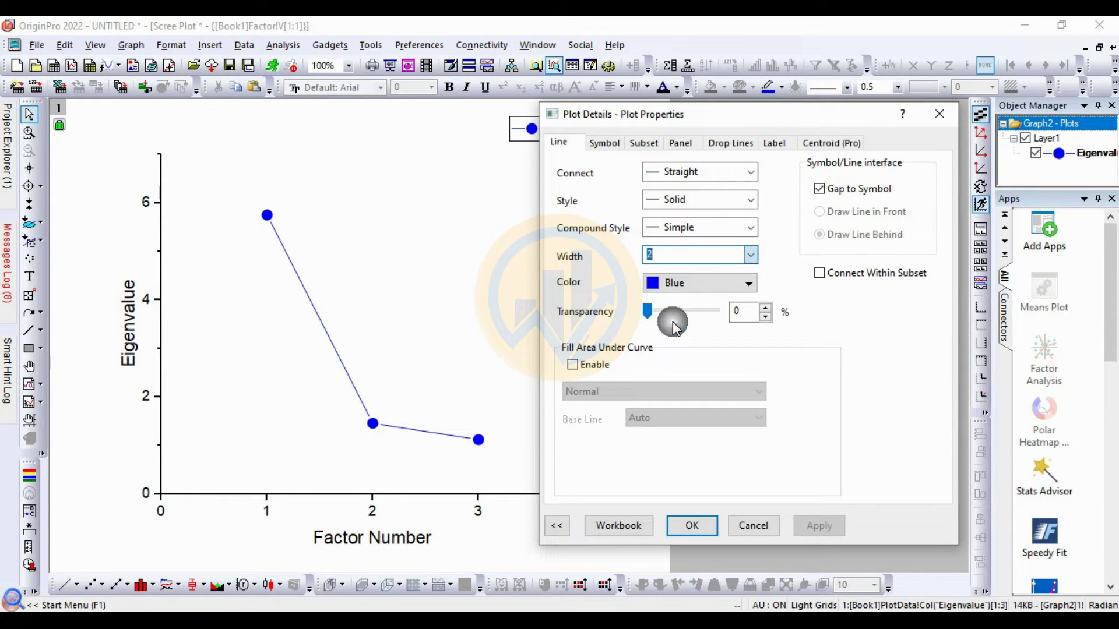
pyautogui.click(820, 525)
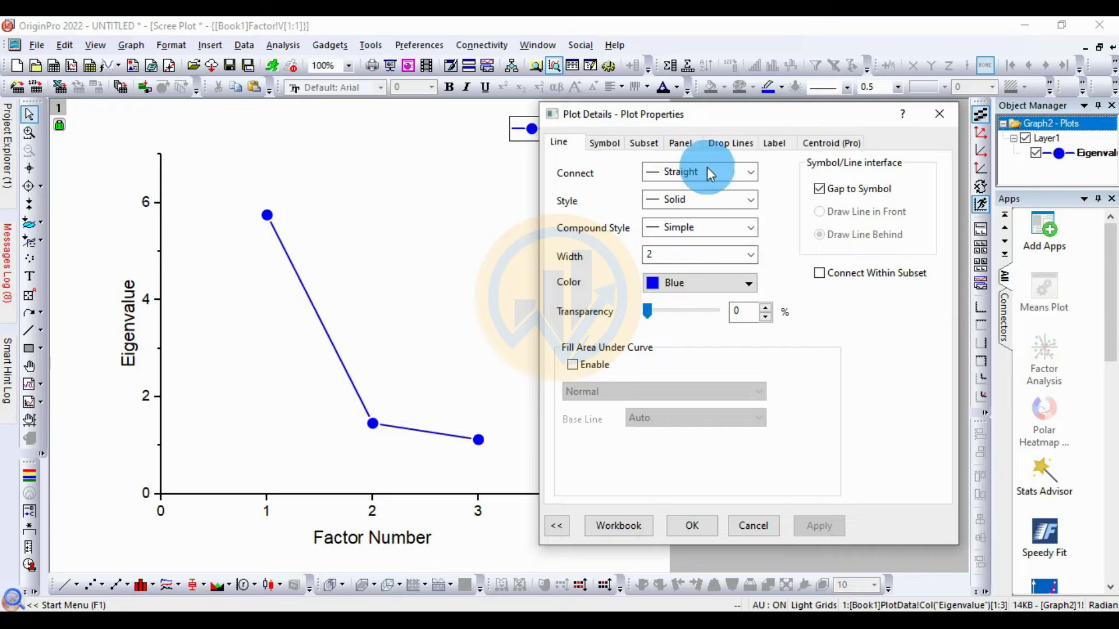
pyautogui.click(737, 267)
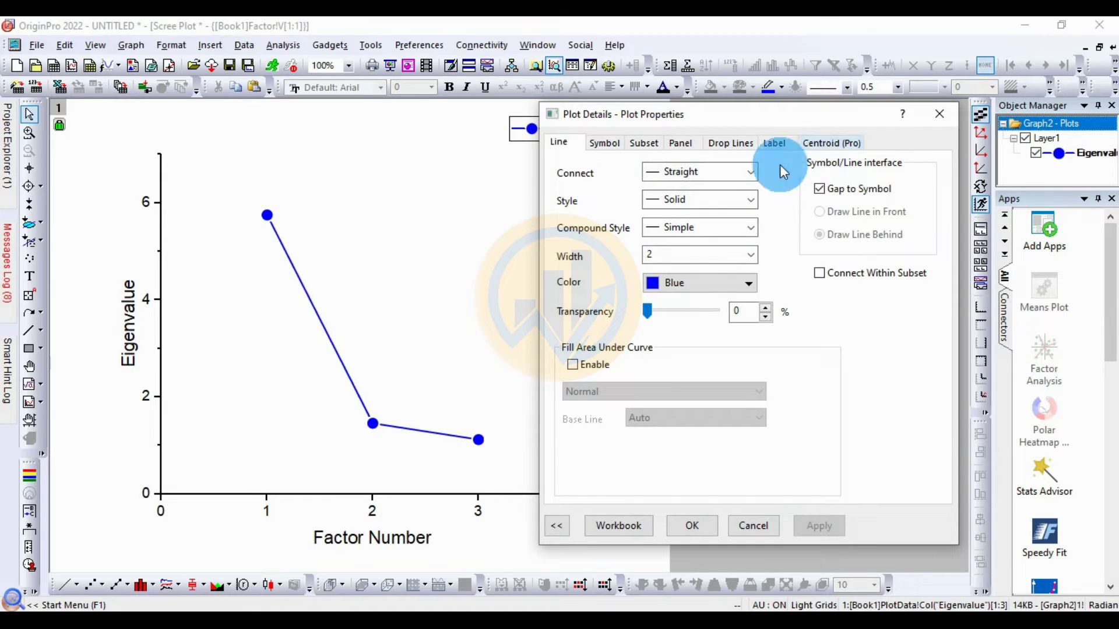
# Confirm the Eigenvalue plot's properties and close the Scree Plot graph to return to the factor report
pyautogui.click(705, 528)
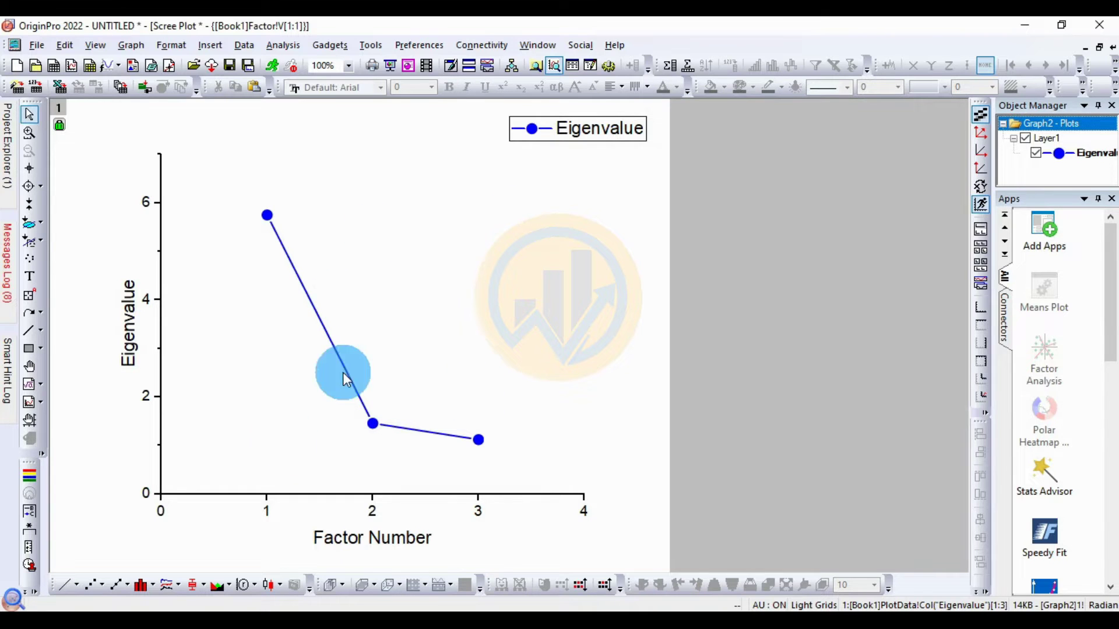
pyautogui.click(1112, 48)
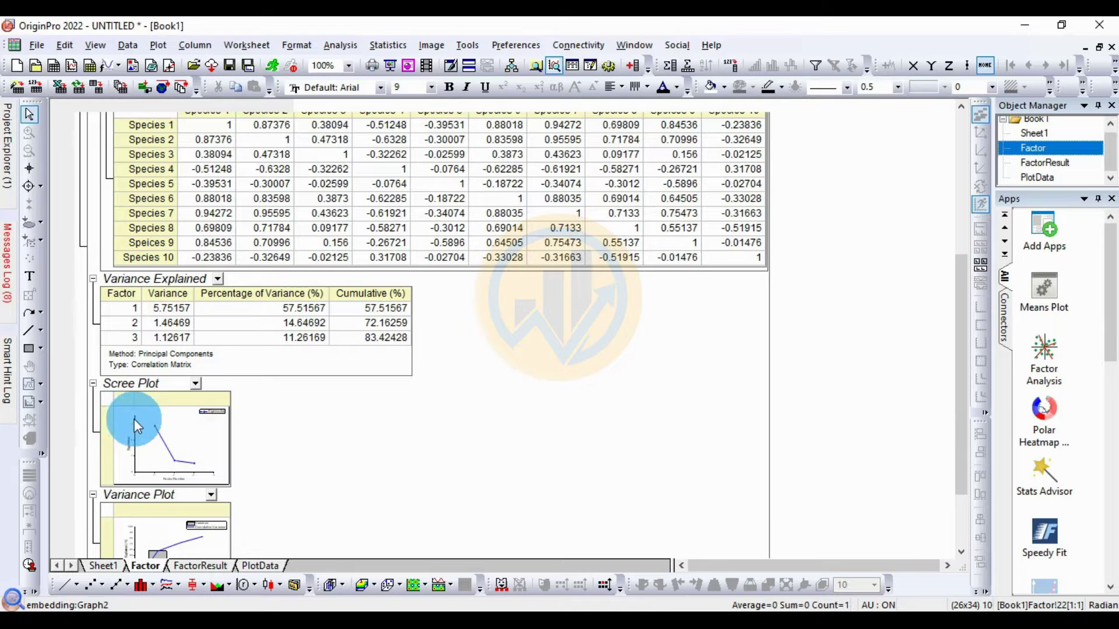
# Open the Variance Plot graph from the factor report, examine its variance columns and cumulative line, and close it
pyautogui.scroll(-2, 134, 418)
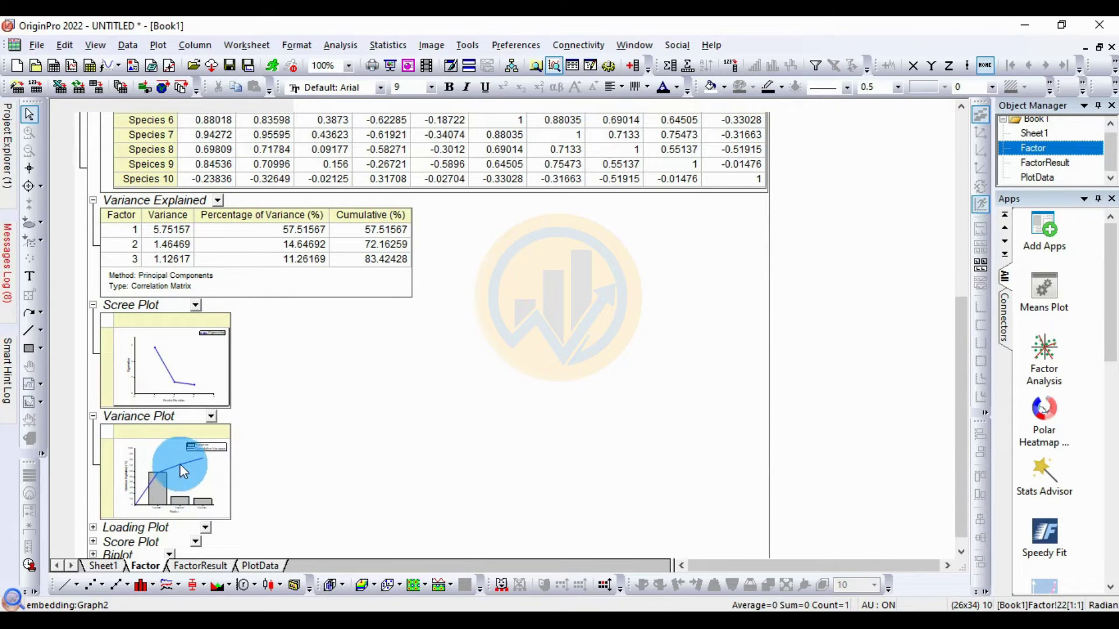
pyautogui.doubleClick(179, 466)
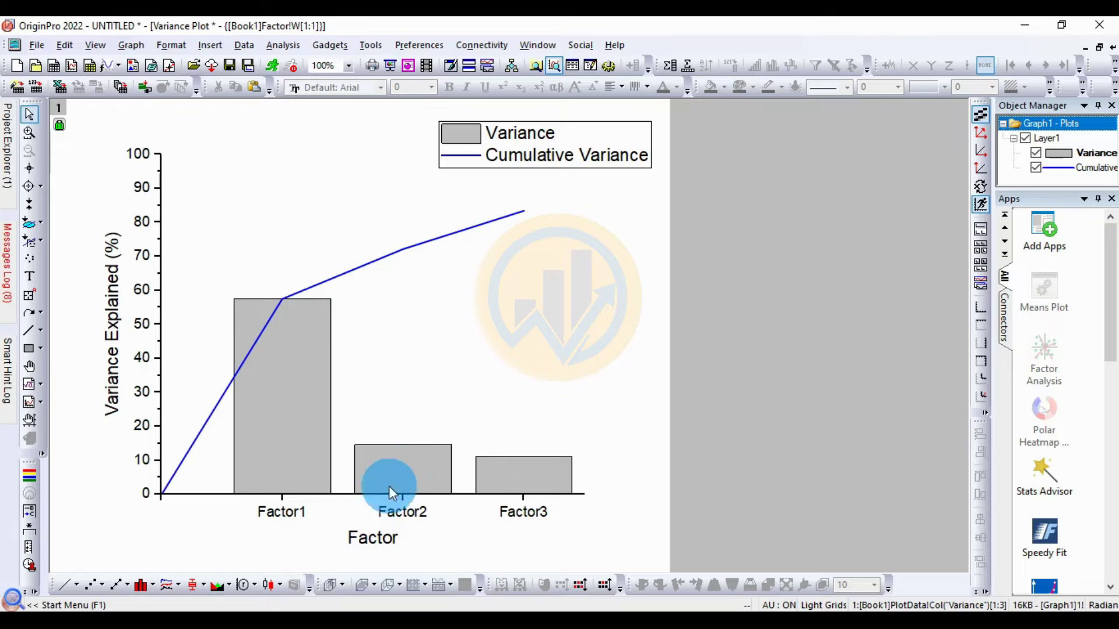
pyautogui.click(1085, 46)
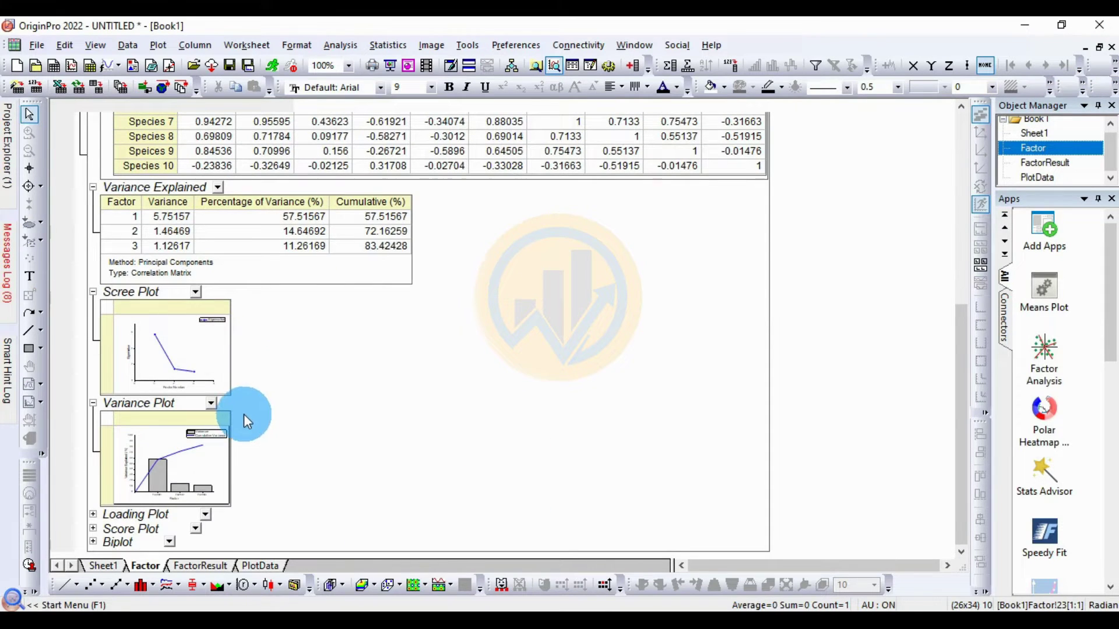
# Expand the report's Loading Plot section, open its 3D graph and bring up the graph's layer properties
pyautogui.click(93, 515)
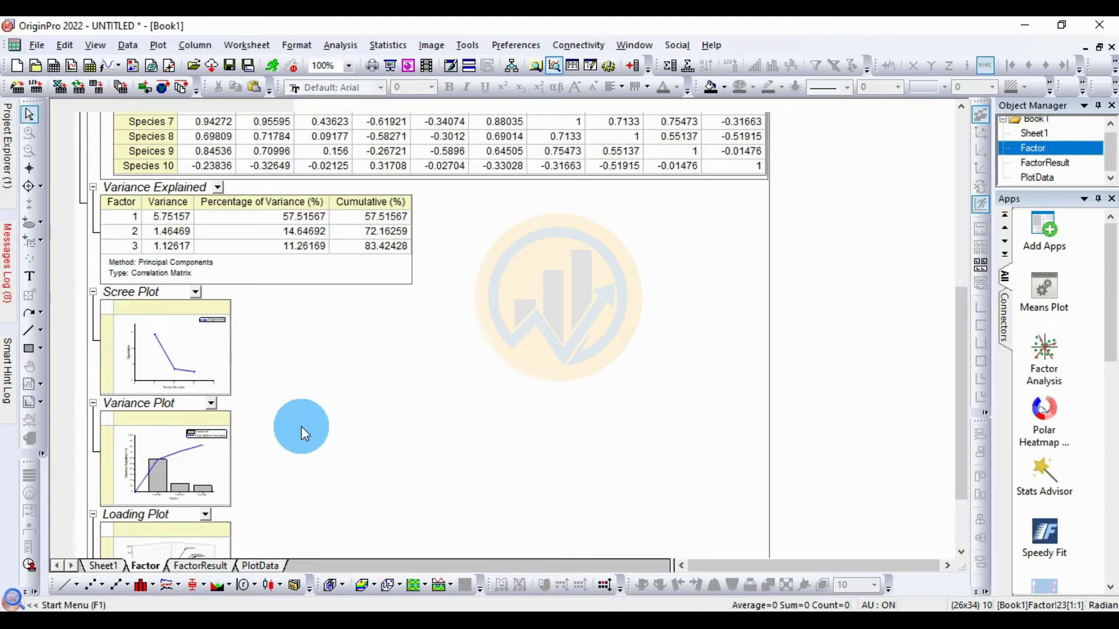
pyautogui.scroll(-3, 302, 427)
pyautogui.click(189, 485)
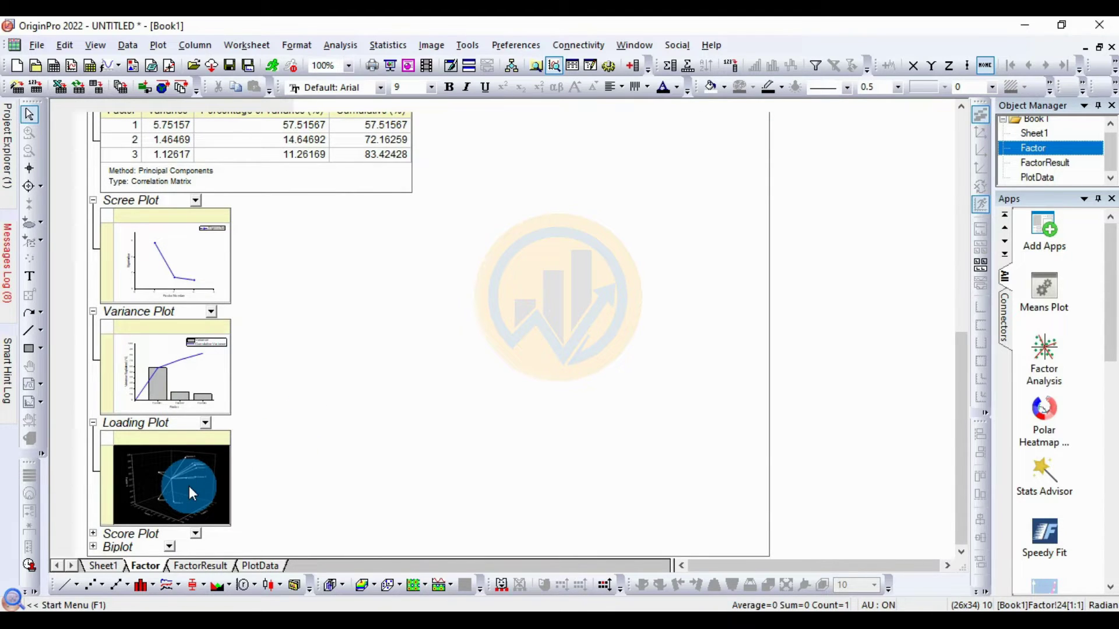
pyautogui.doubleClick(170, 489)
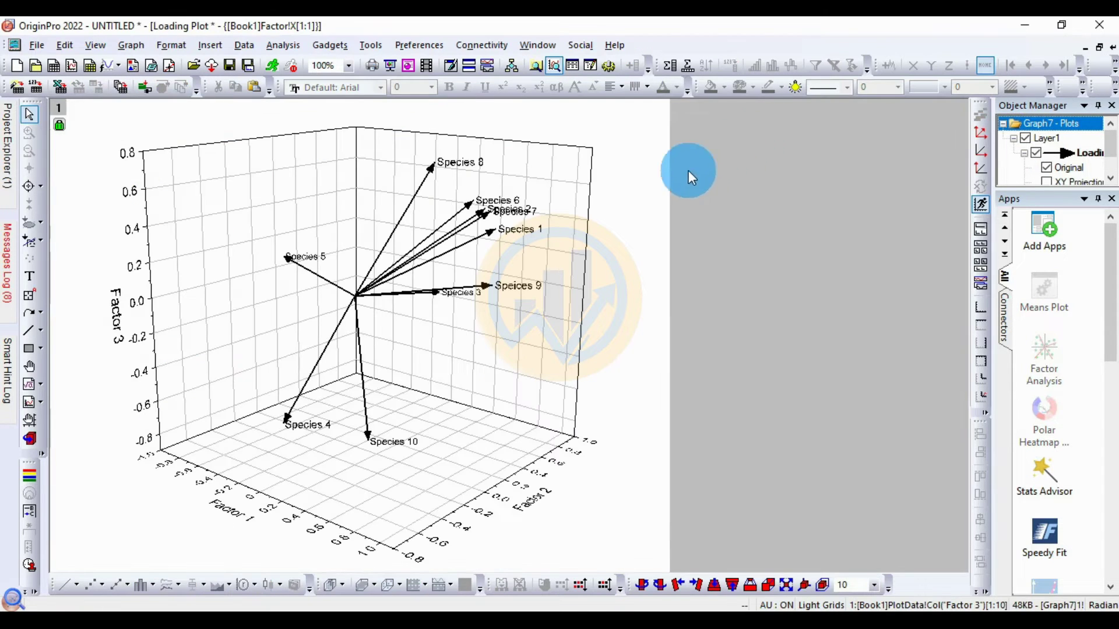
pyautogui.doubleClick(502, 339)
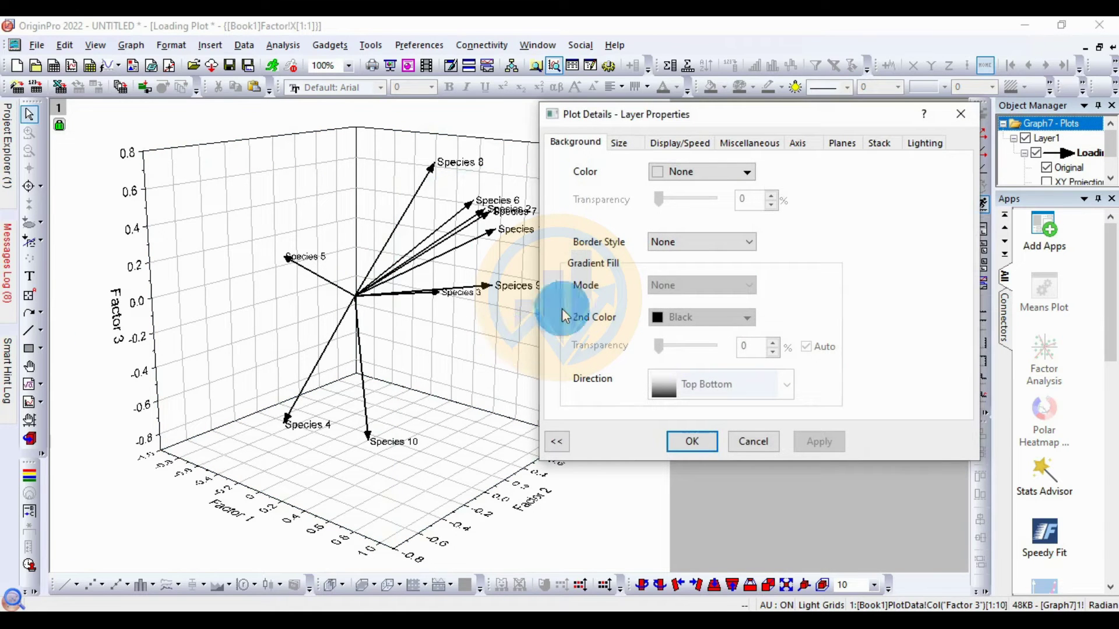
# Try an LT Gray layer background on the loading plot and set the background back to None
pyautogui.click(705, 174)
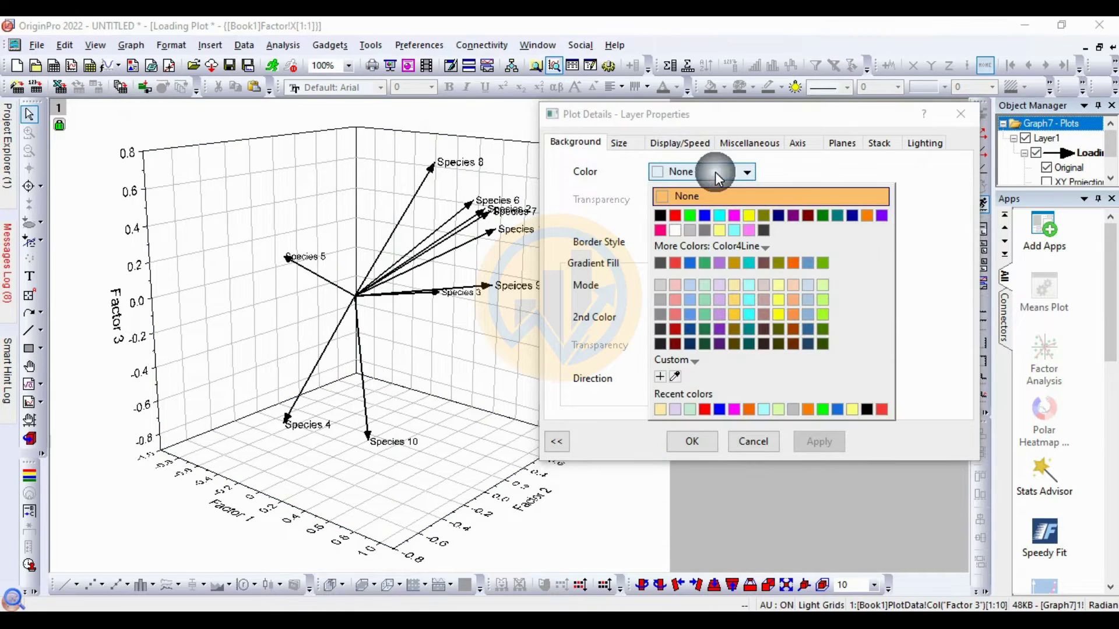
pyautogui.click(691, 227)
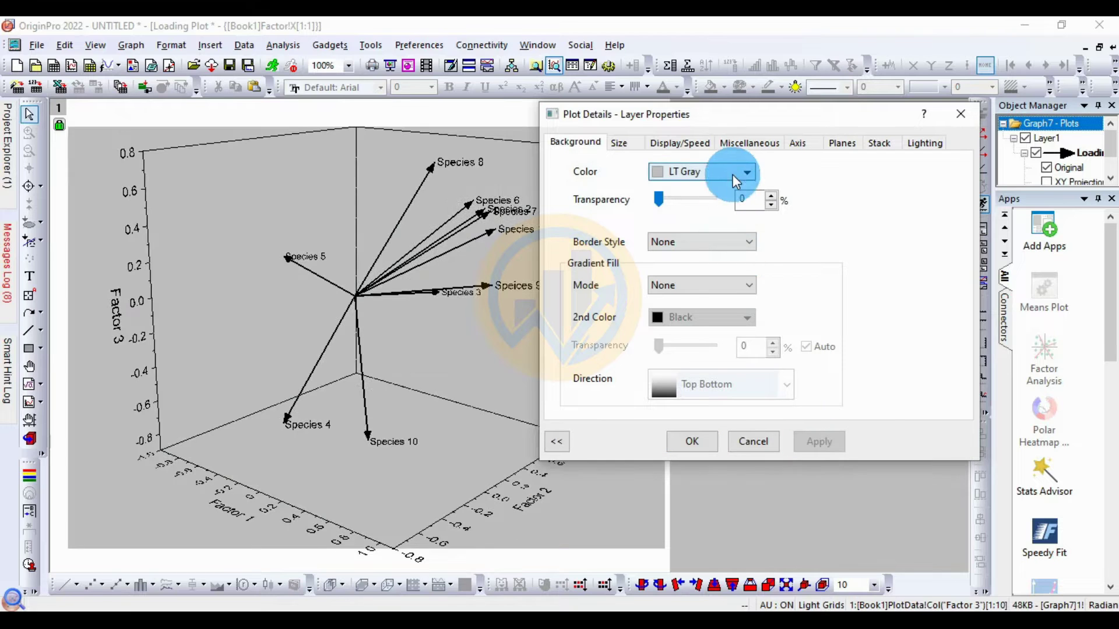
pyautogui.click(734, 171)
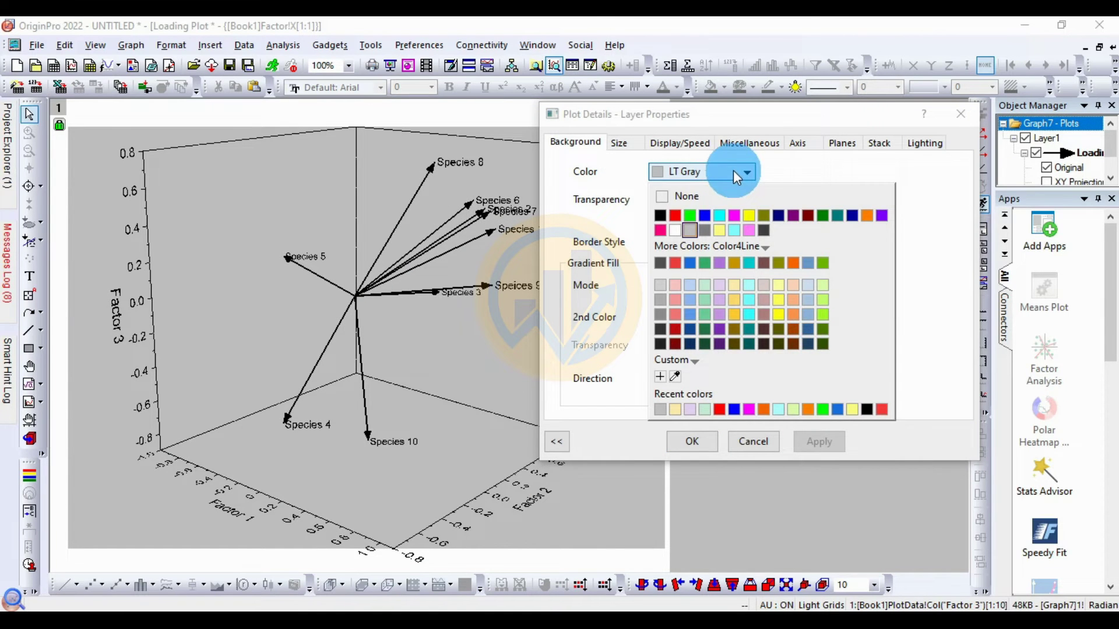
pyautogui.click(674, 197)
pyautogui.click(817, 442)
# Turn off the grid lines on the loading plot's XY, YZ and ZX planes and apply the change
pyautogui.moveTo(641, 114); pyautogui.dragTo(726, 114)
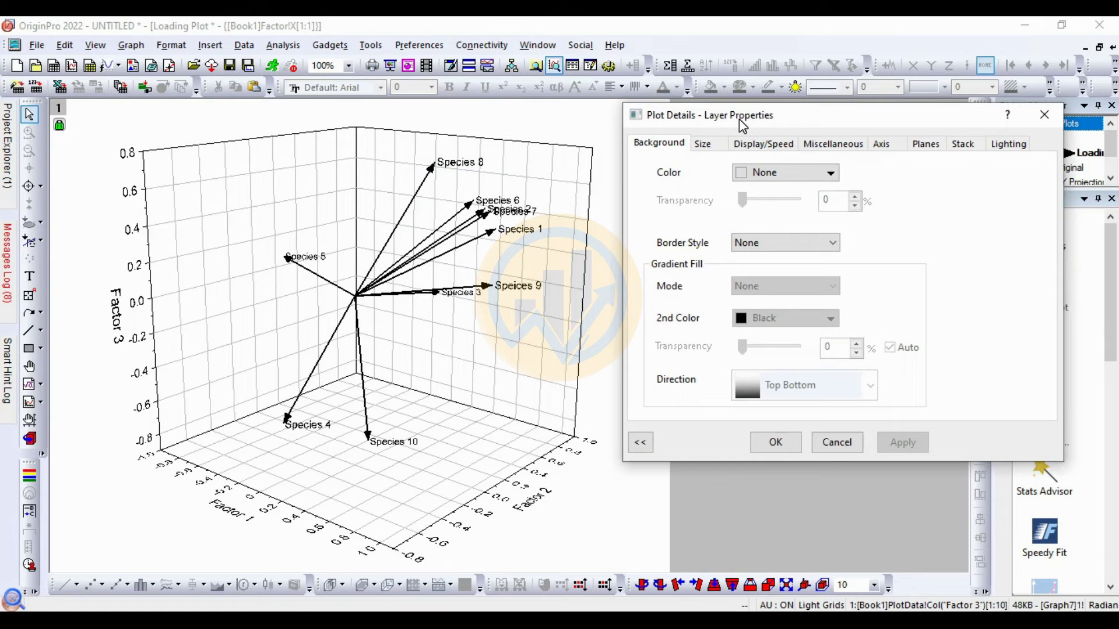
pyautogui.click(927, 146)
pyautogui.click(704, 182)
pyautogui.click(704, 208)
pyautogui.click(704, 232)
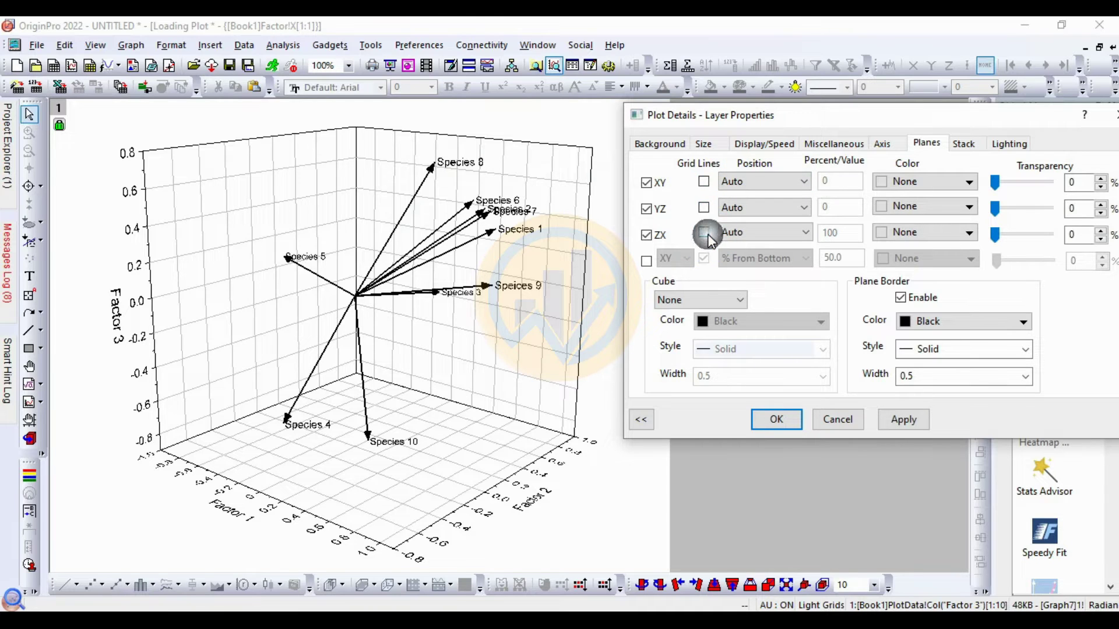
pyautogui.click(911, 430)
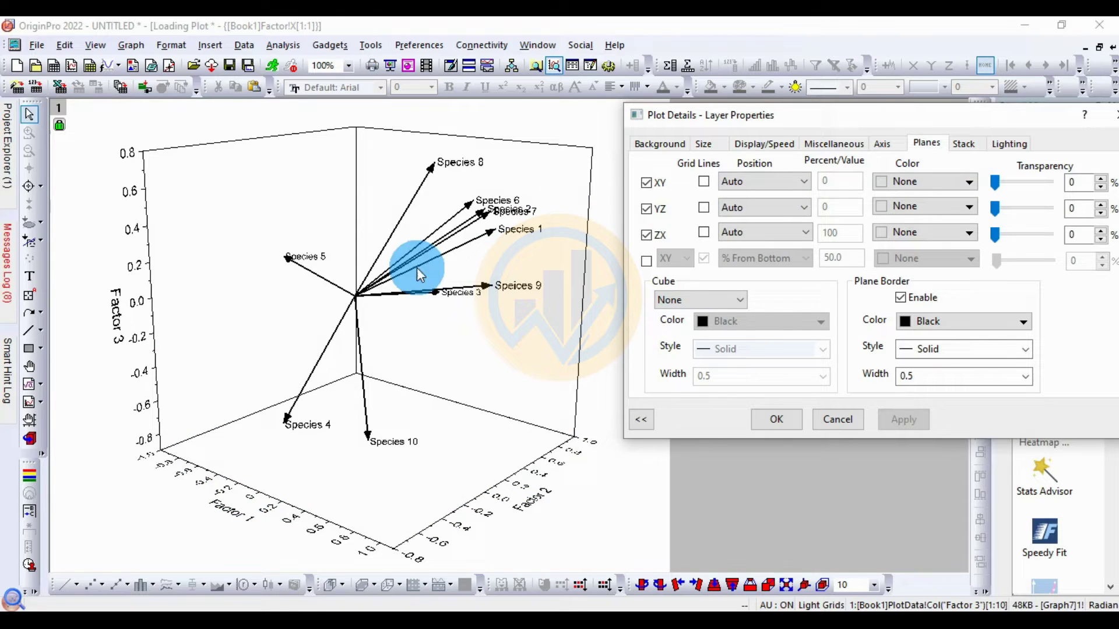
# Color the loading plot's XY plane #BCD6F8, YZ plane #E4D1F3 and ZX plane #FFEBAC, and return to the factor report
pyautogui.click(956, 182)
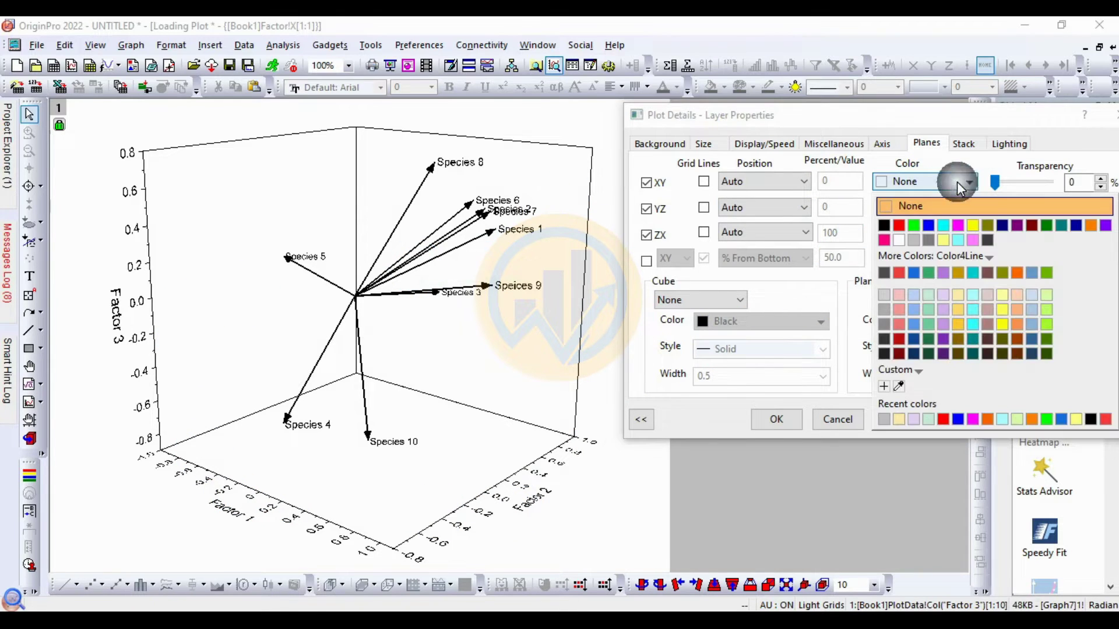
pyautogui.click(928, 295)
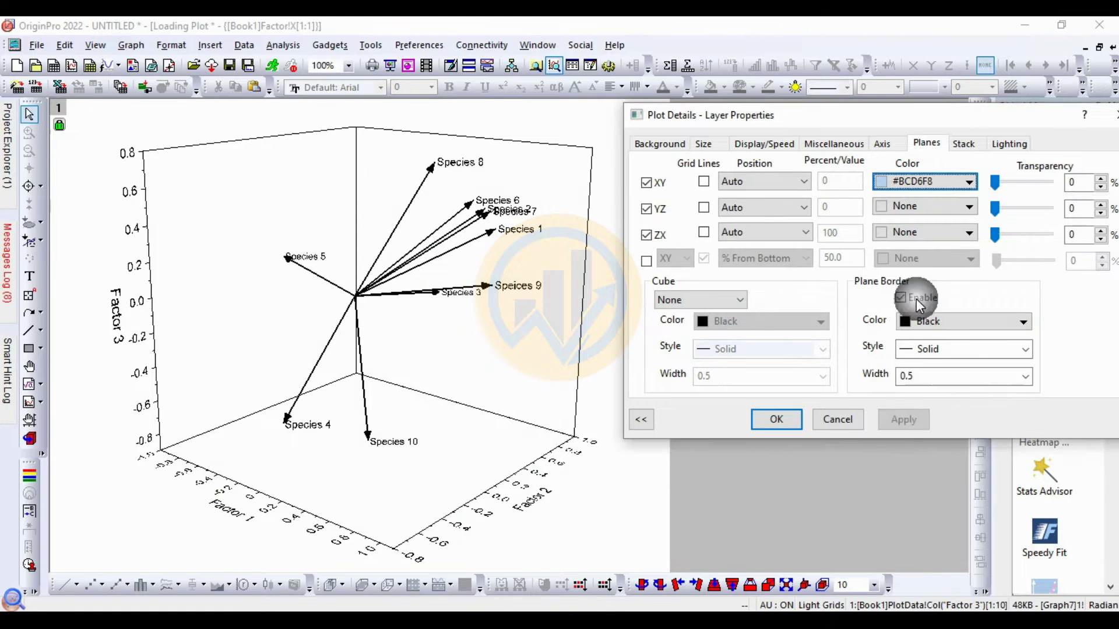
pyautogui.click(907, 206)
pyautogui.click(944, 320)
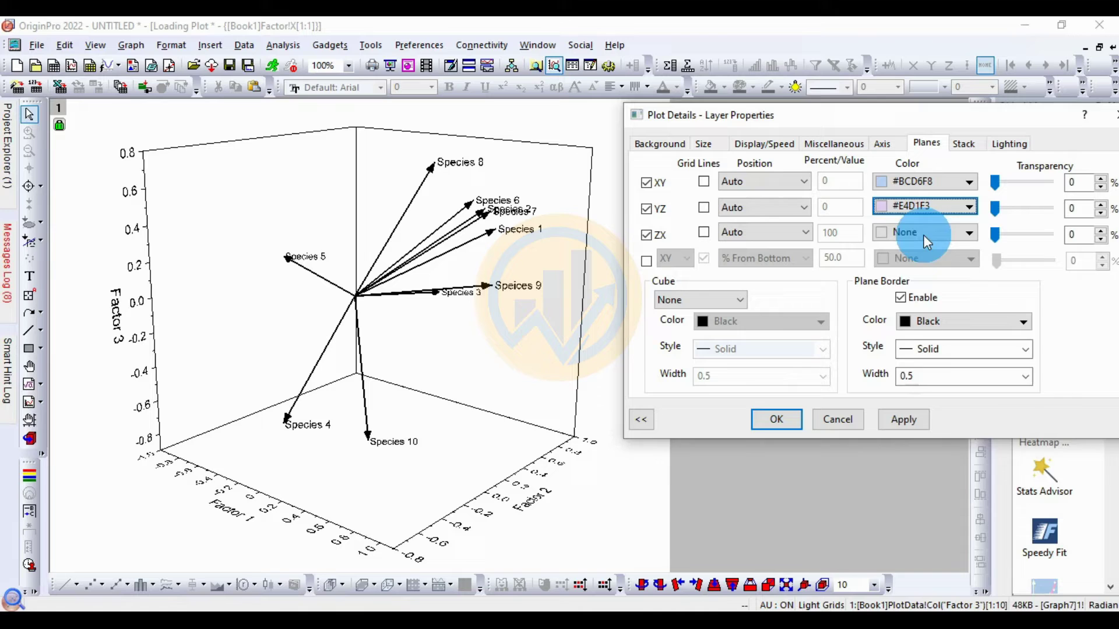
pyautogui.click(920, 234)
pyautogui.click(959, 346)
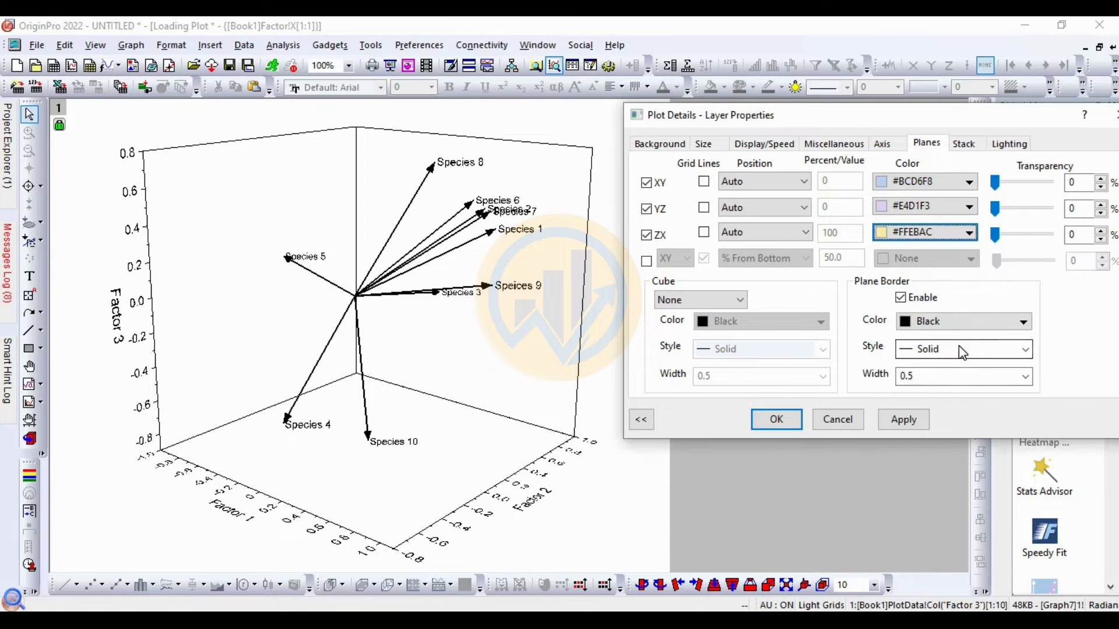
pyautogui.click(920, 420)
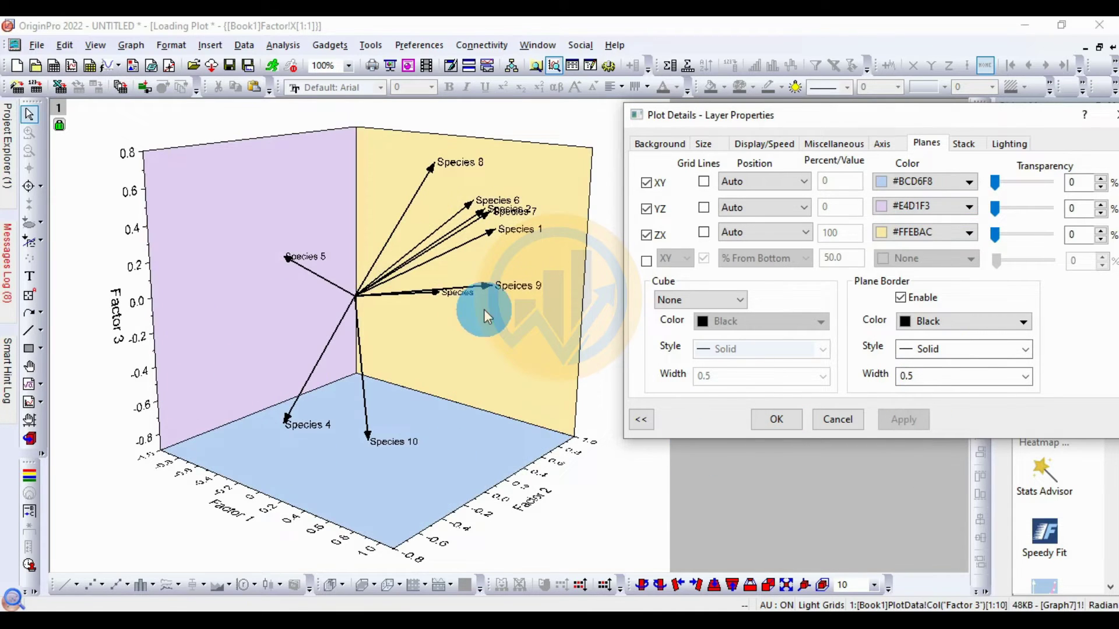
pyautogui.click(779, 420)
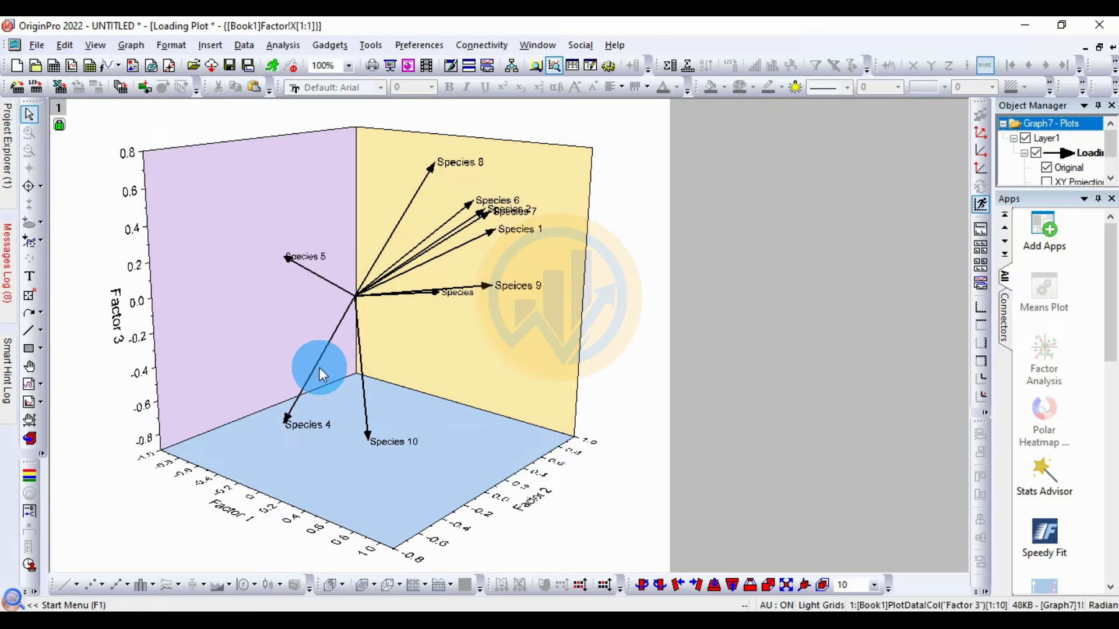
pyautogui.click(1110, 48)
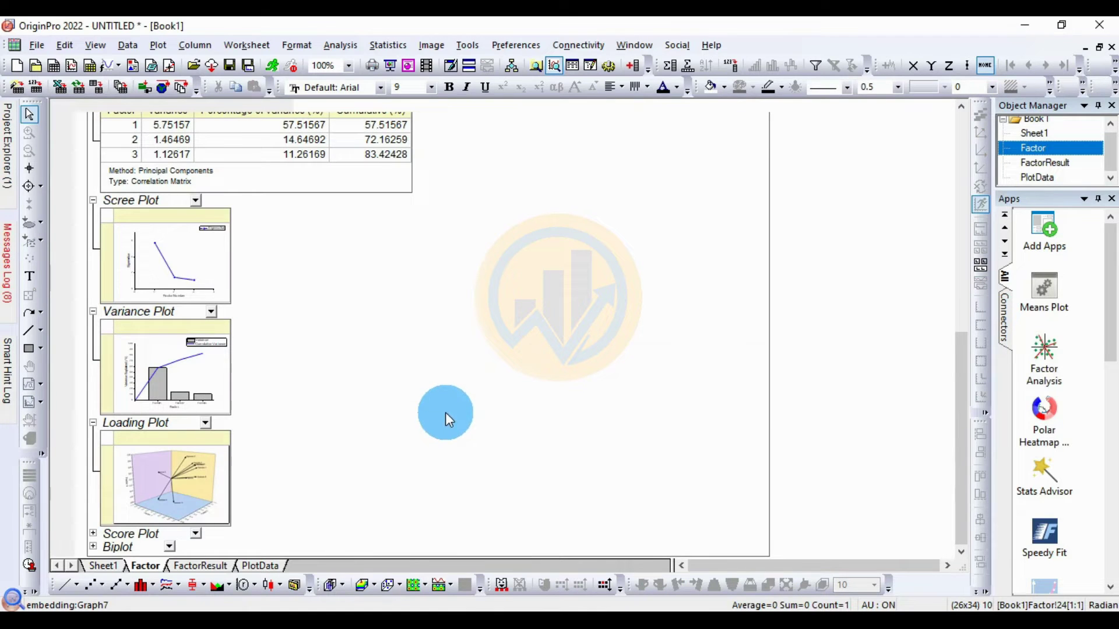
# Expand the Score Plot section of the factor report and open its 3D graph
pyautogui.click(93, 533)
pyautogui.scroll(-3, 259, 469)
pyautogui.click(170, 488)
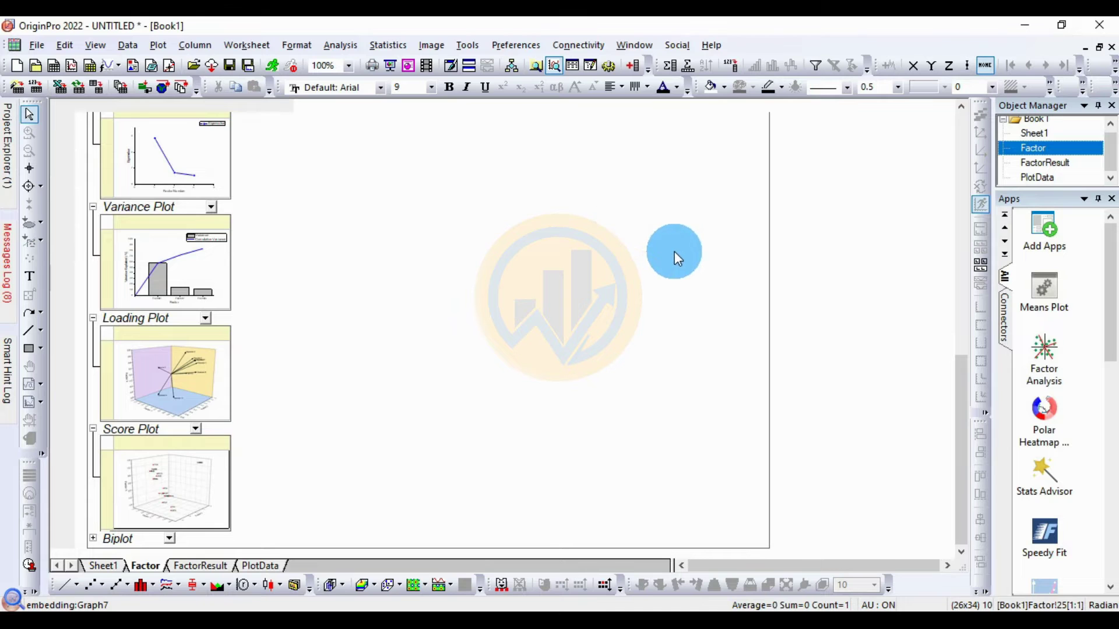
pyautogui.doubleClick(195, 466)
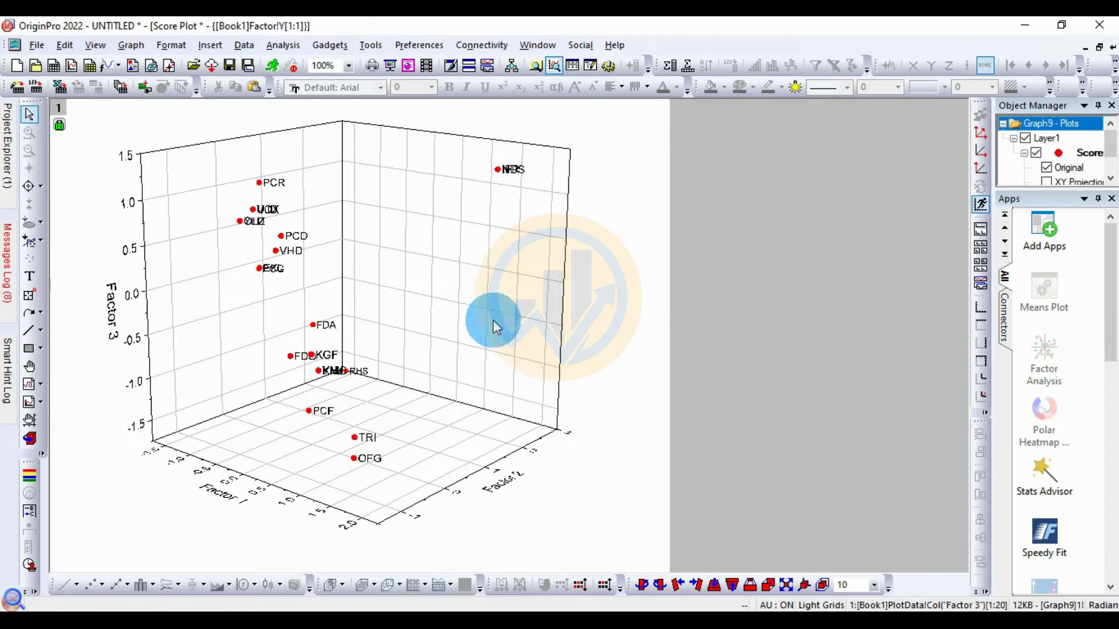
# Turn off the grid lines on the score plot's XY, YZ and ZX planes in its layer properties
pyautogui.doubleClick(460, 260)
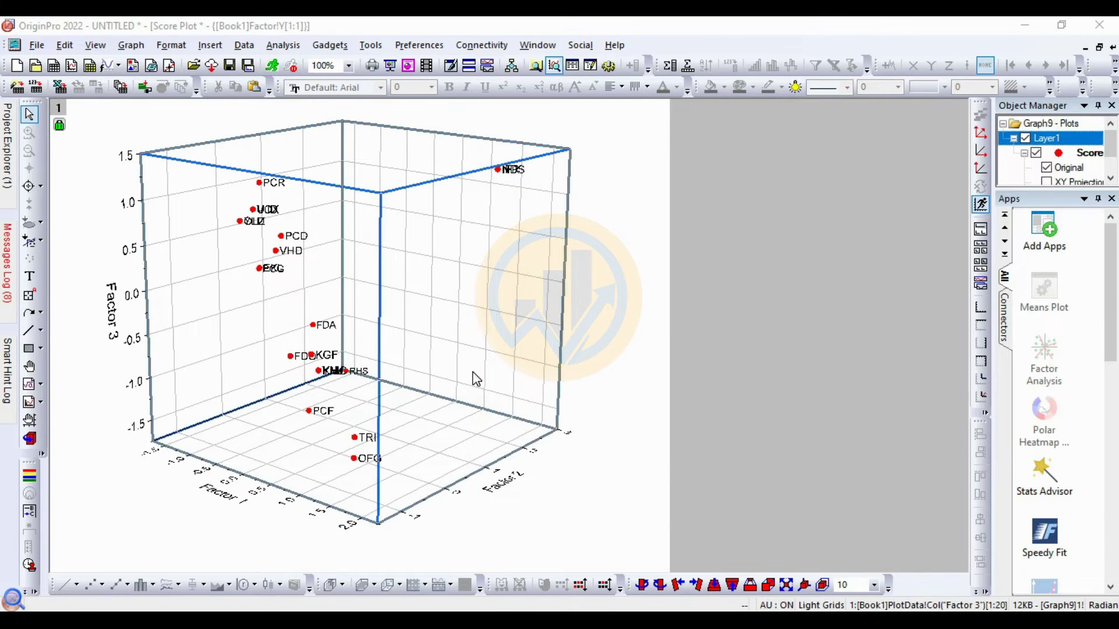
pyautogui.moveTo(813, 121); pyautogui.dragTo(790, 117)
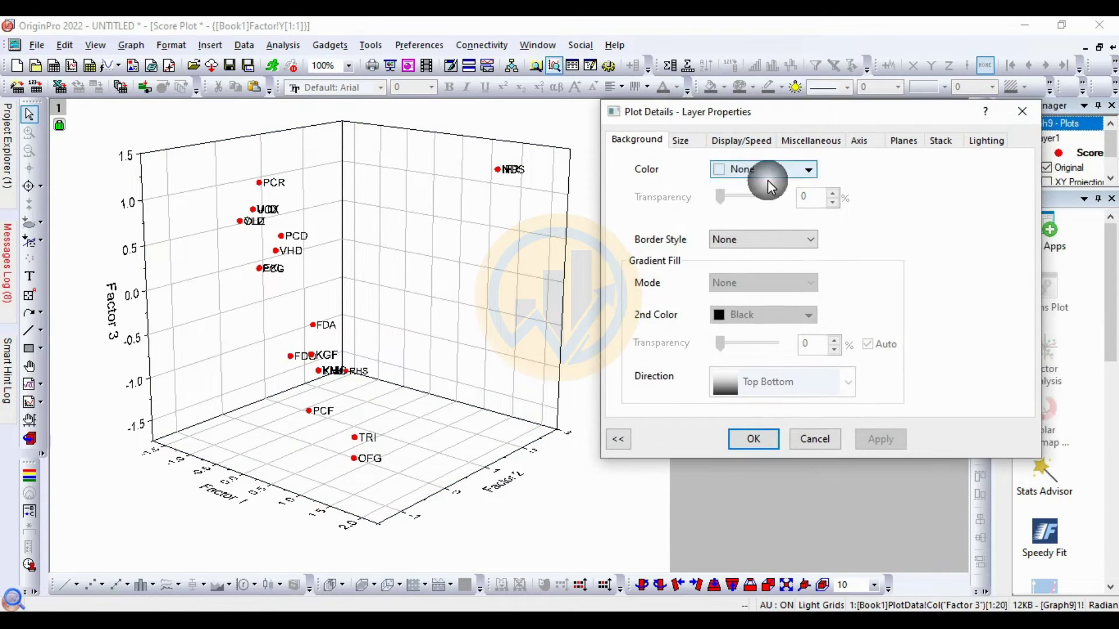
pyautogui.click(903, 141)
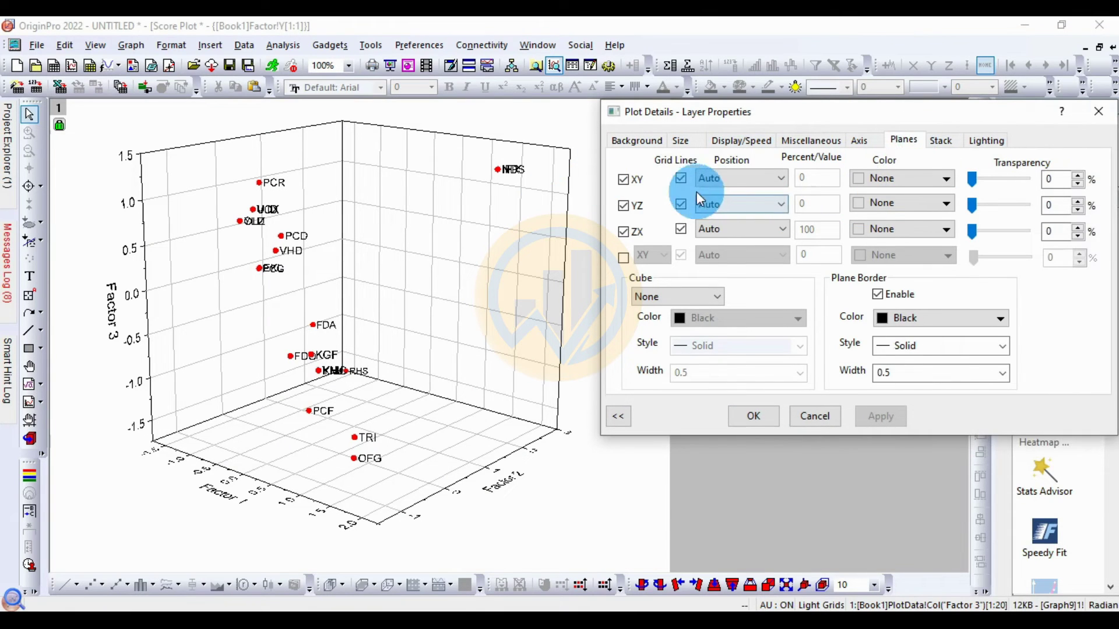
pyautogui.click(680, 178)
pyautogui.click(680, 203)
pyautogui.click(682, 236)
pyautogui.click(883, 416)
# Color the score plot's XY plane #C4ECD6, YZ plane #FFEBAC and ZX plane #CFDFEF, and confirm the layer properties
pyautogui.click(889, 184)
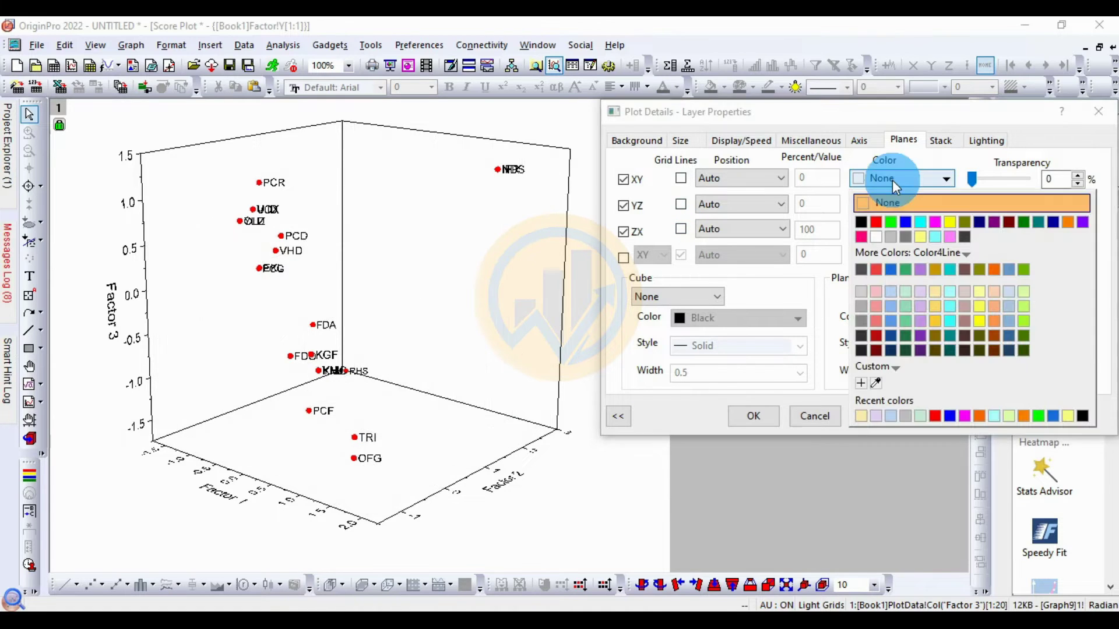
pyautogui.click(907, 296)
pyautogui.click(905, 207)
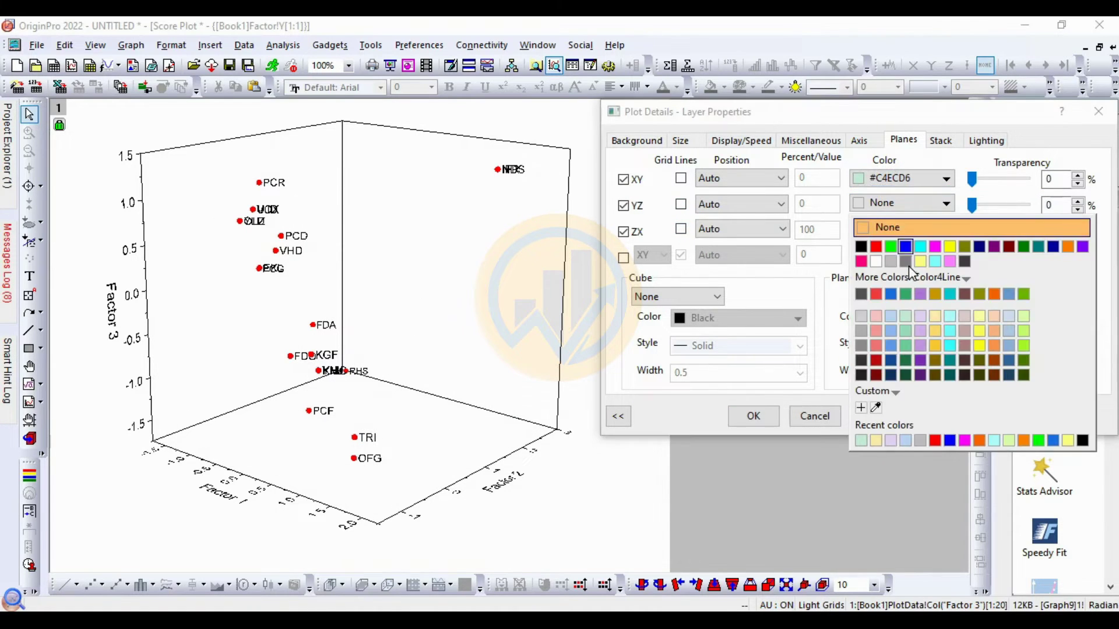
pyautogui.click(932, 317)
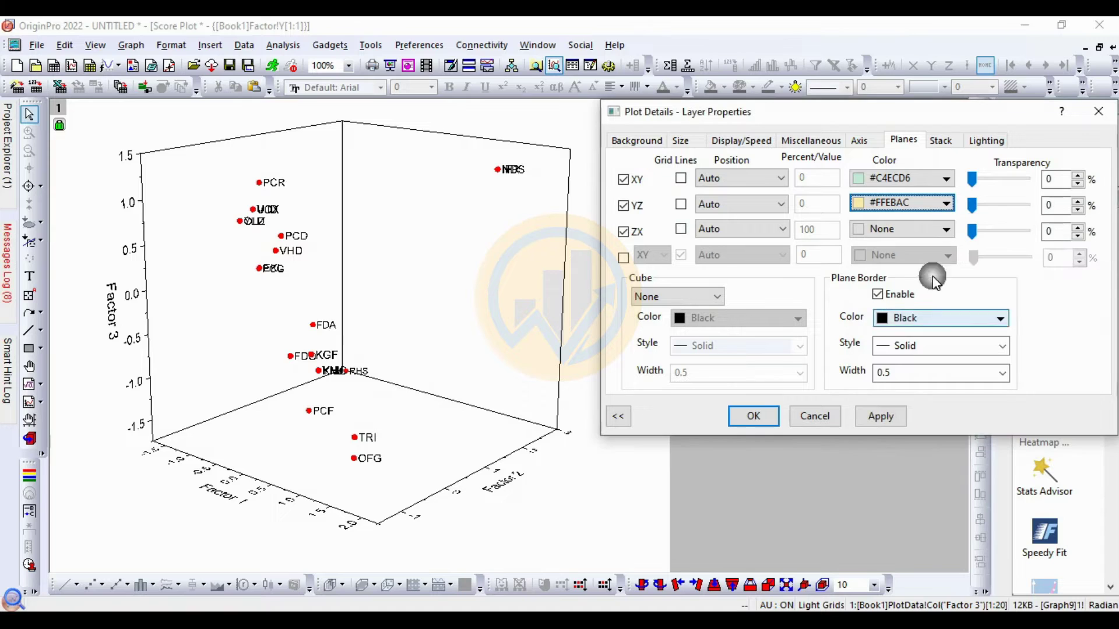
pyautogui.click(912, 233)
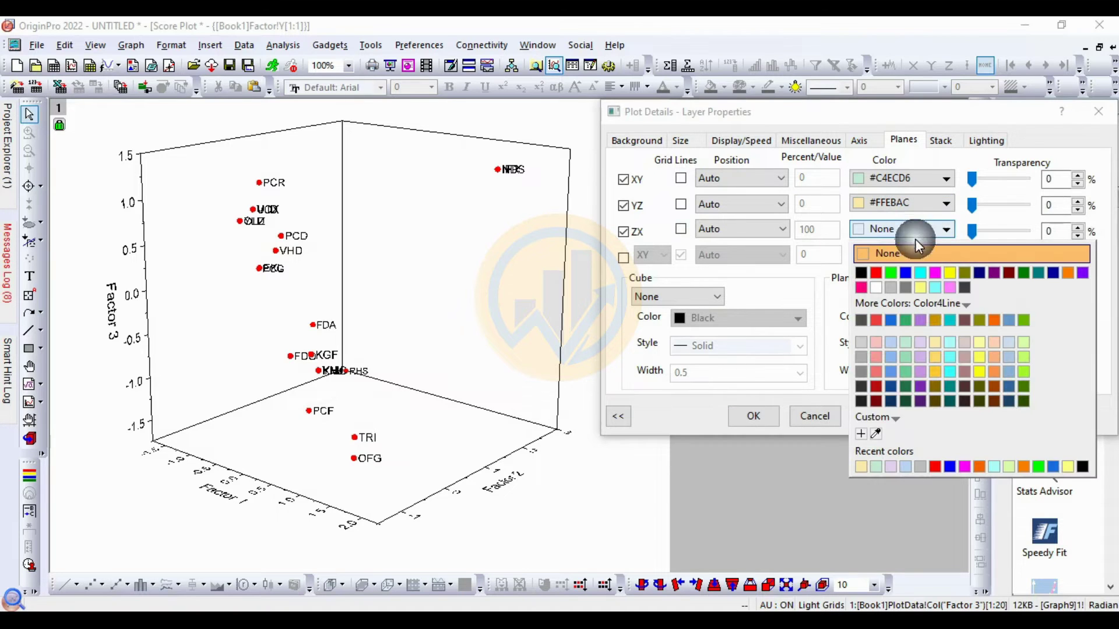
pyautogui.click(1011, 342)
pyautogui.click(882, 417)
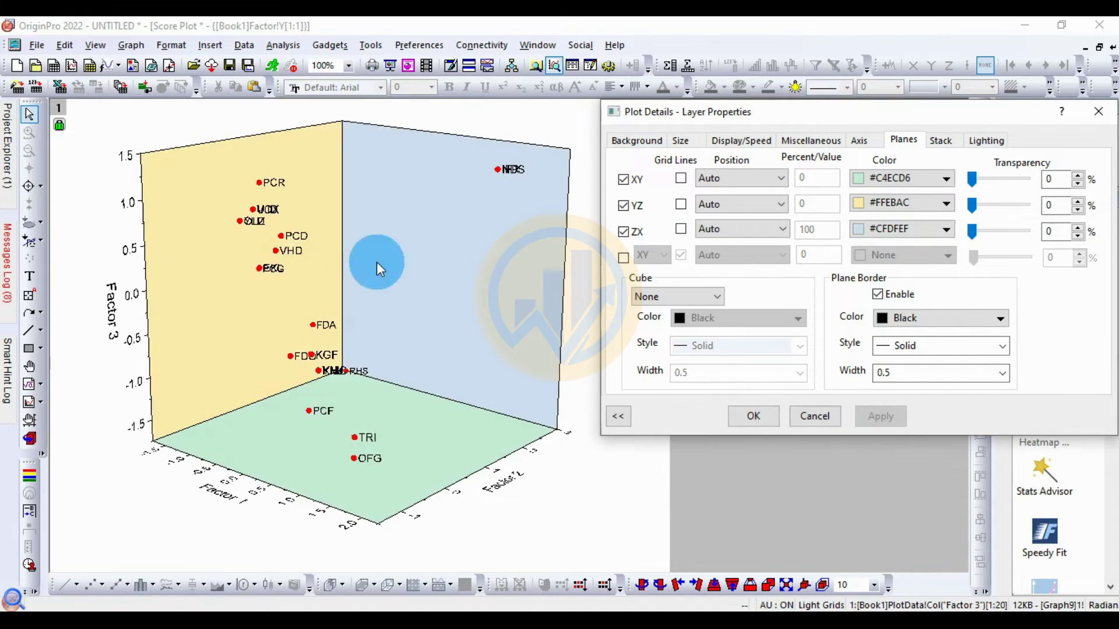
pyautogui.click(750, 417)
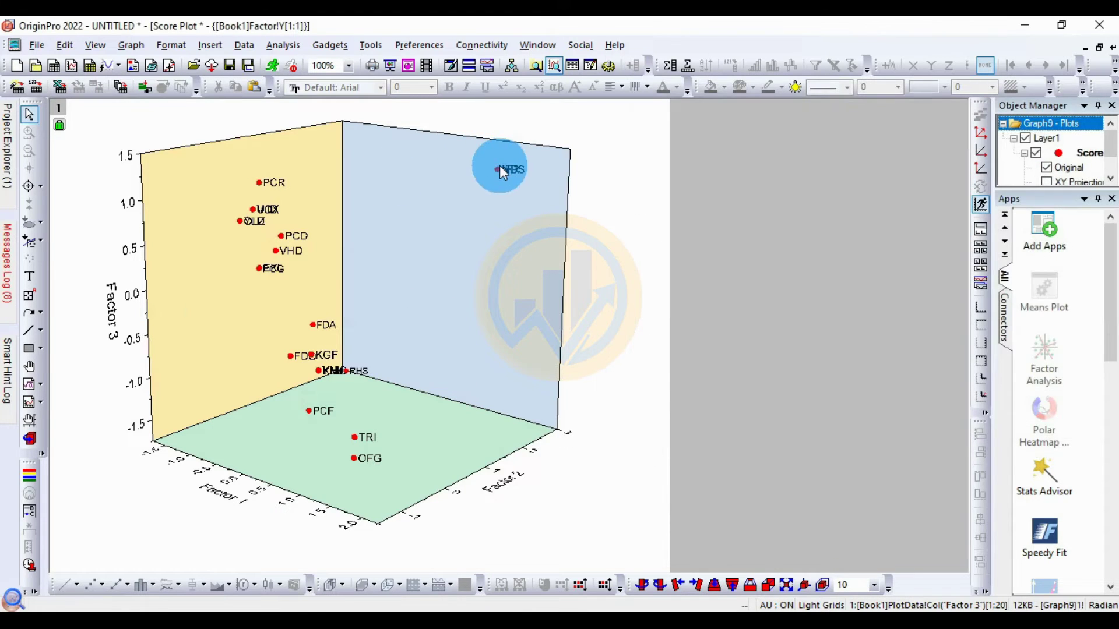
pyautogui.doubleClick(498, 169)
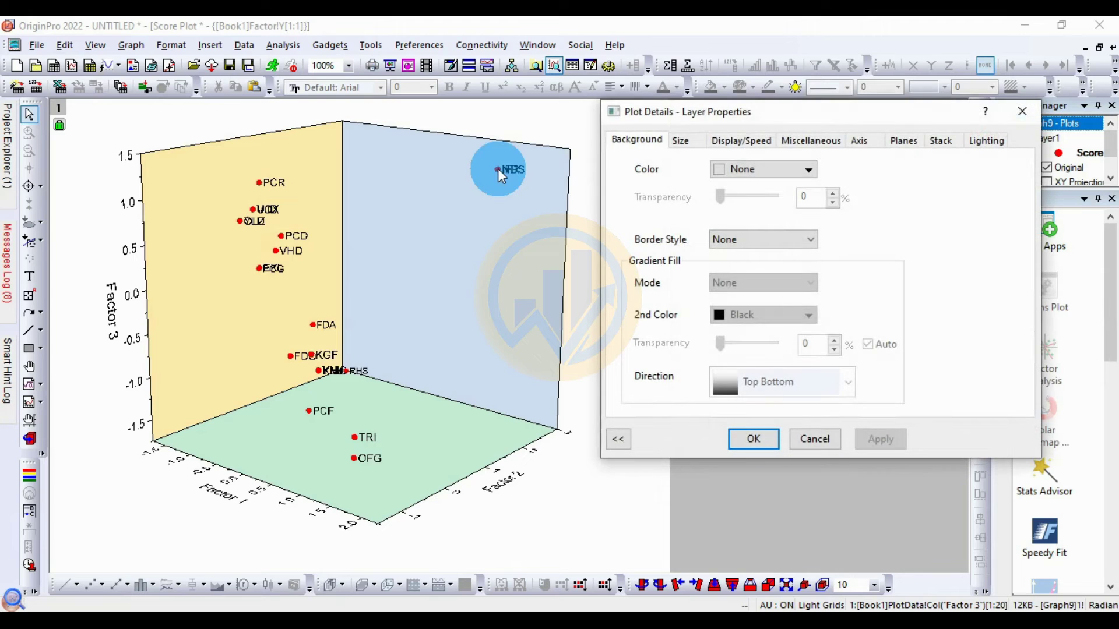
pyautogui.click(697, 146)
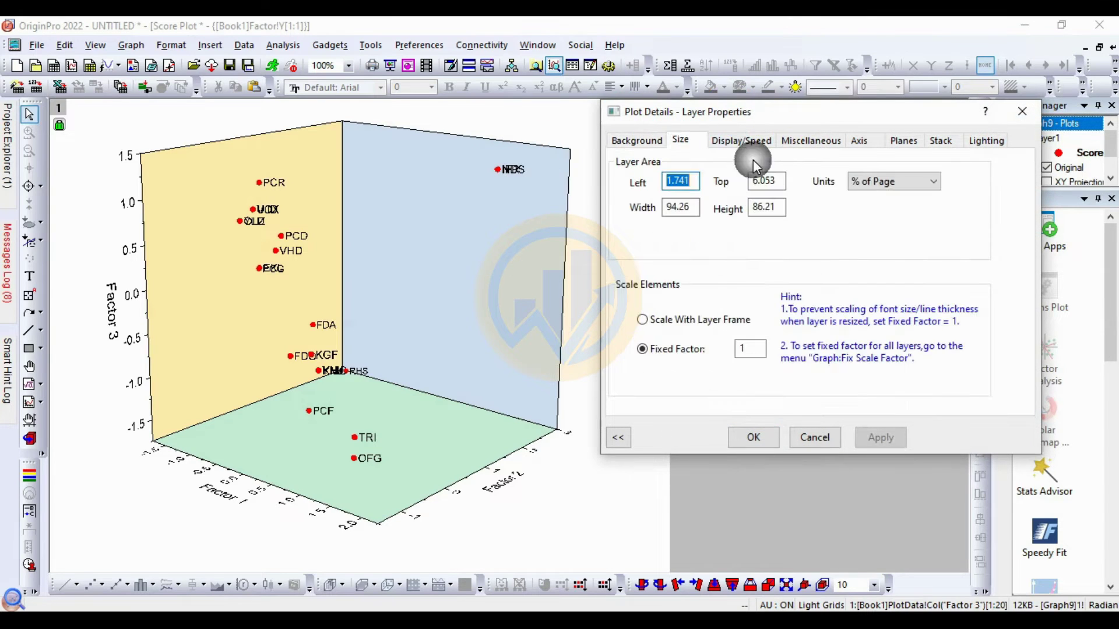
pyautogui.click(751, 437)
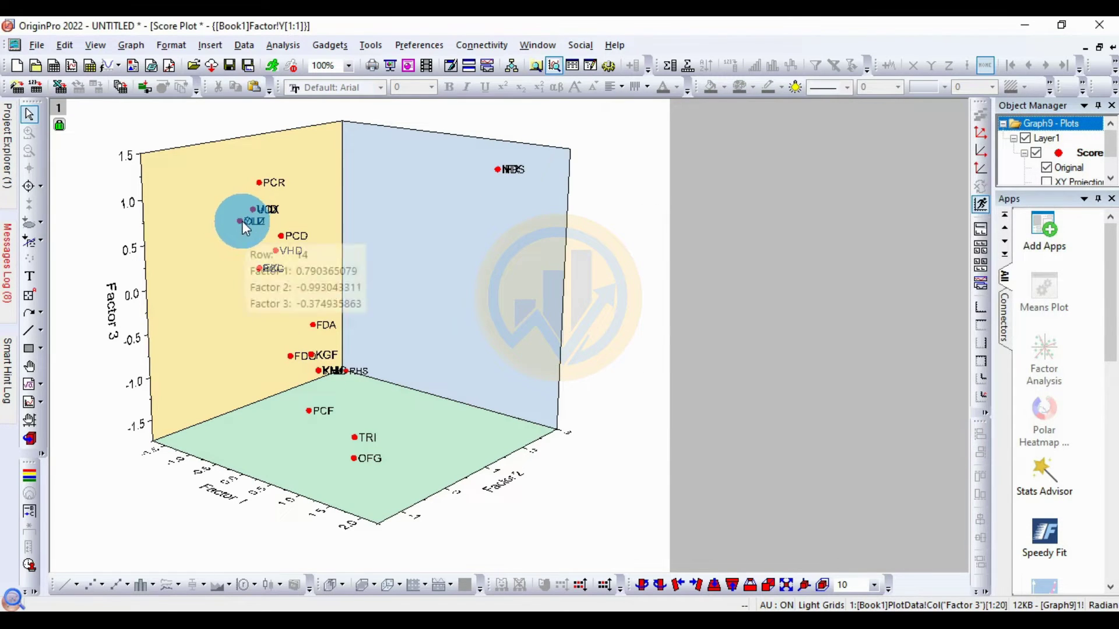
# Enlarge the score plot's 3D dot symbols to size 12 and apply the change
pyautogui.click(243, 222)
pyautogui.doubleClick(239, 221)
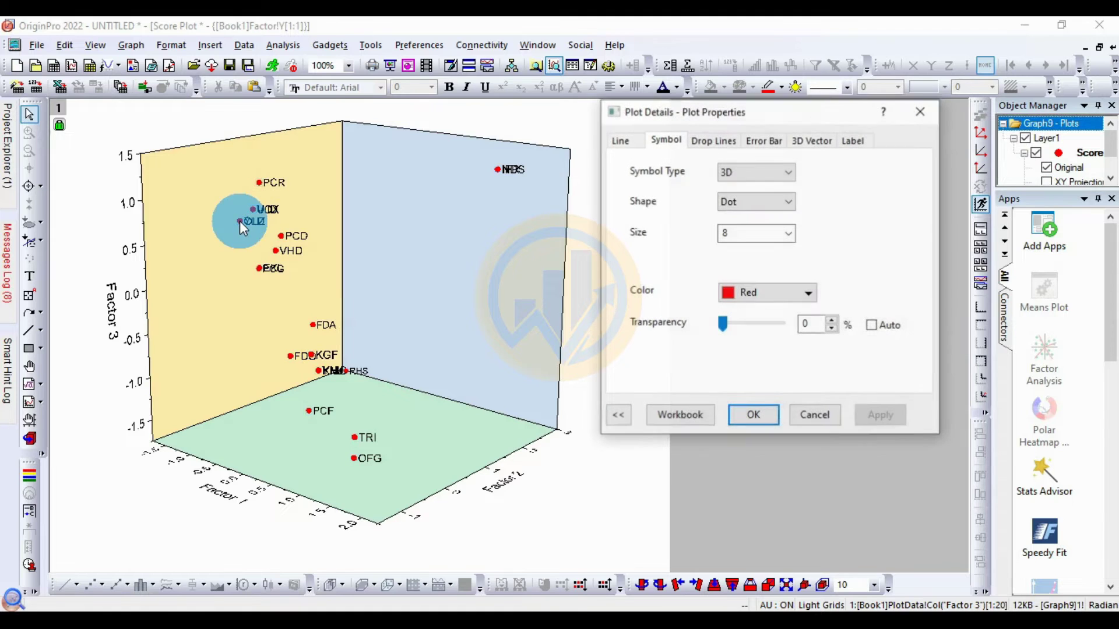
pyautogui.moveTo(777, 122); pyautogui.dragTo(774, 140)
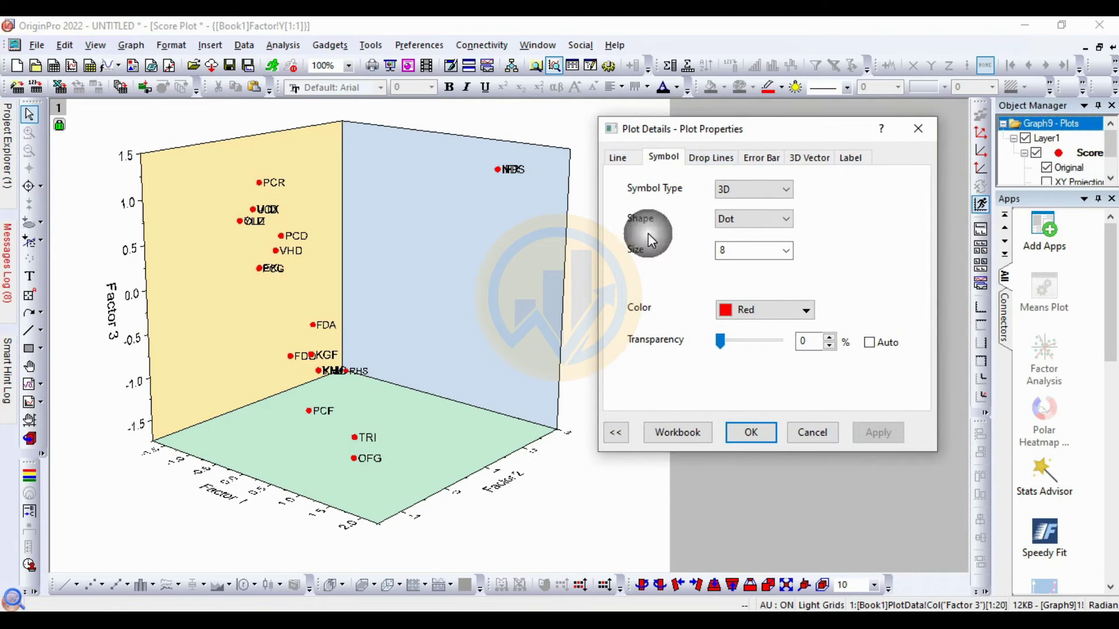
pyautogui.click(806, 312)
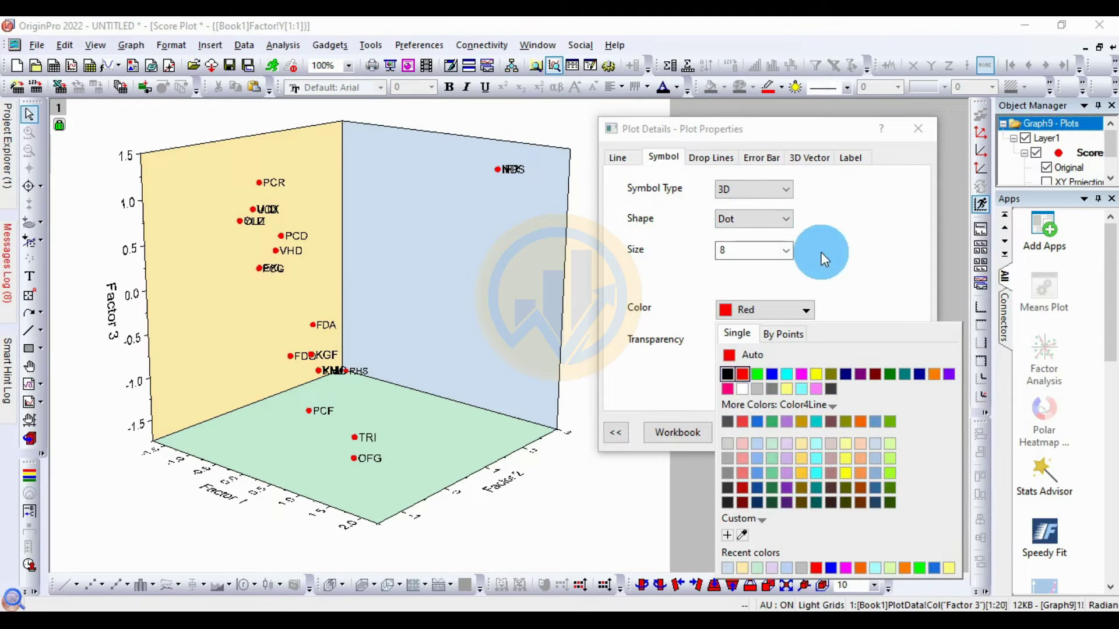
pyautogui.click(819, 218)
pyautogui.click(784, 219)
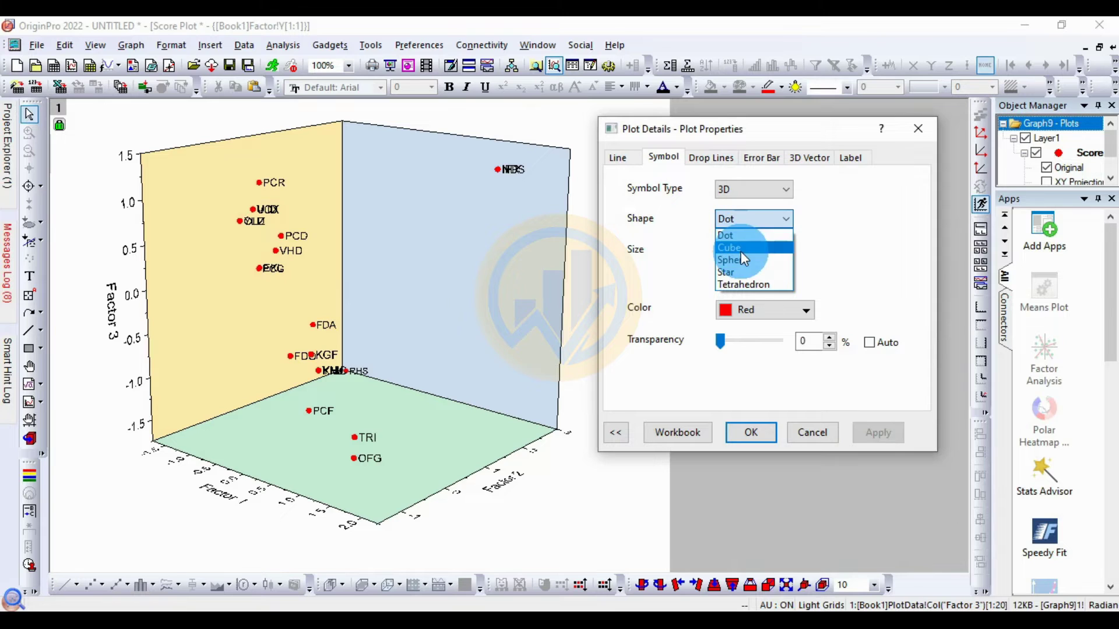
pyautogui.click(859, 240)
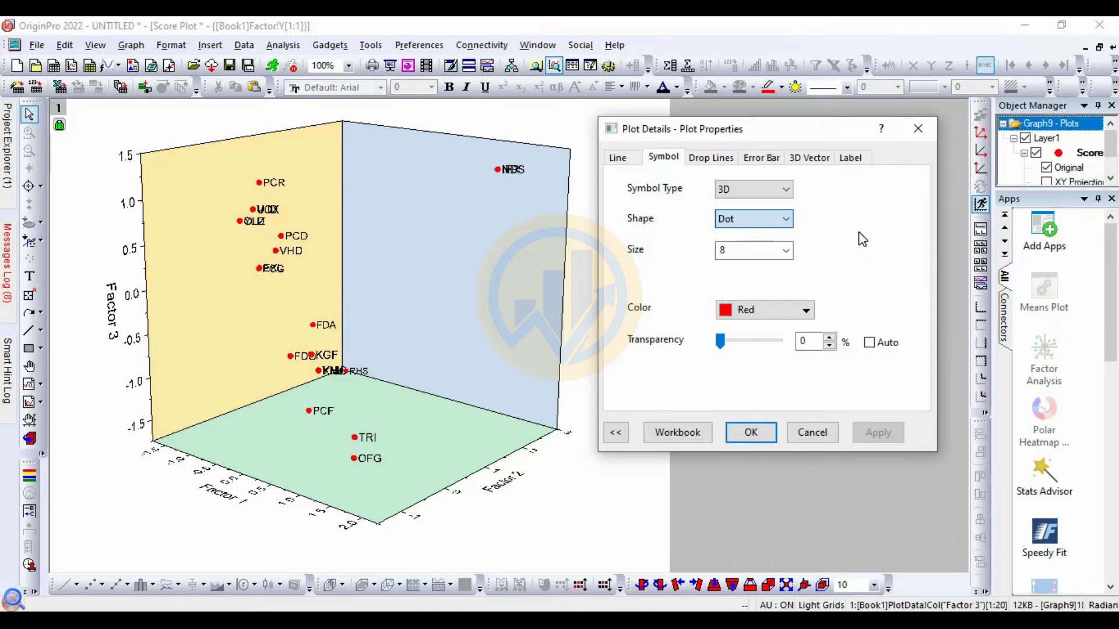
pyautogui.click(786, 250)
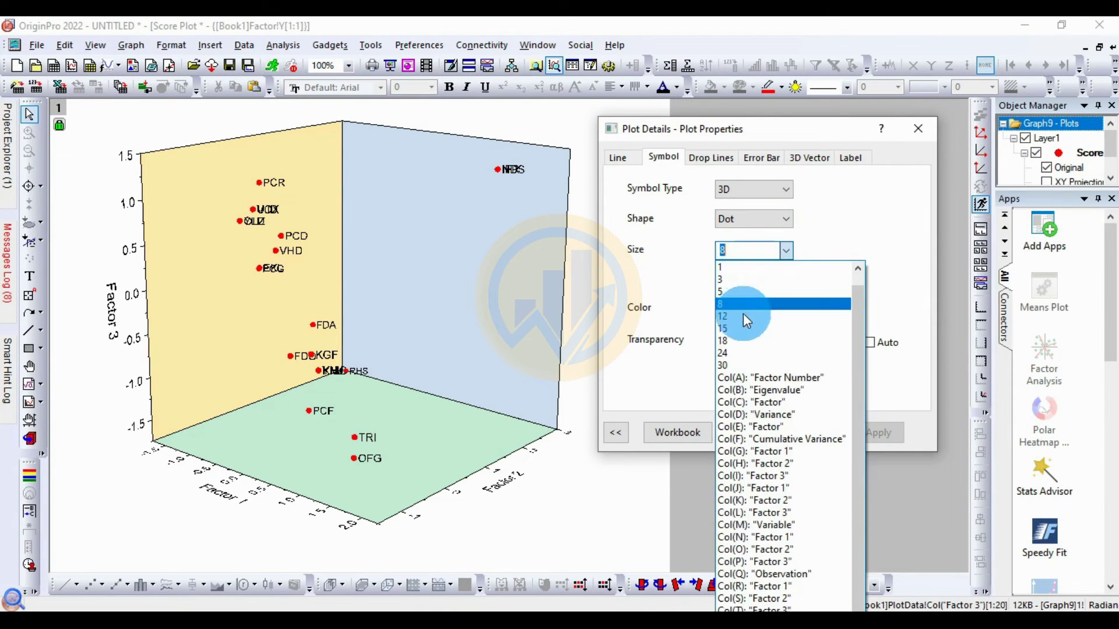
pyautogui.click(744, 306)
pyautogui.click(880, 432)
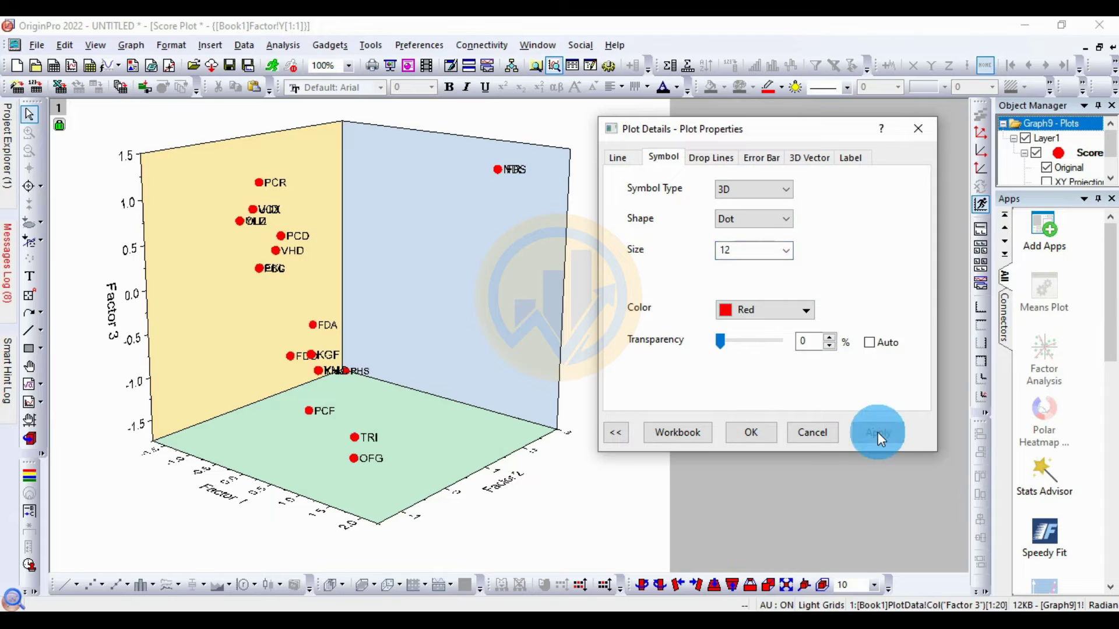
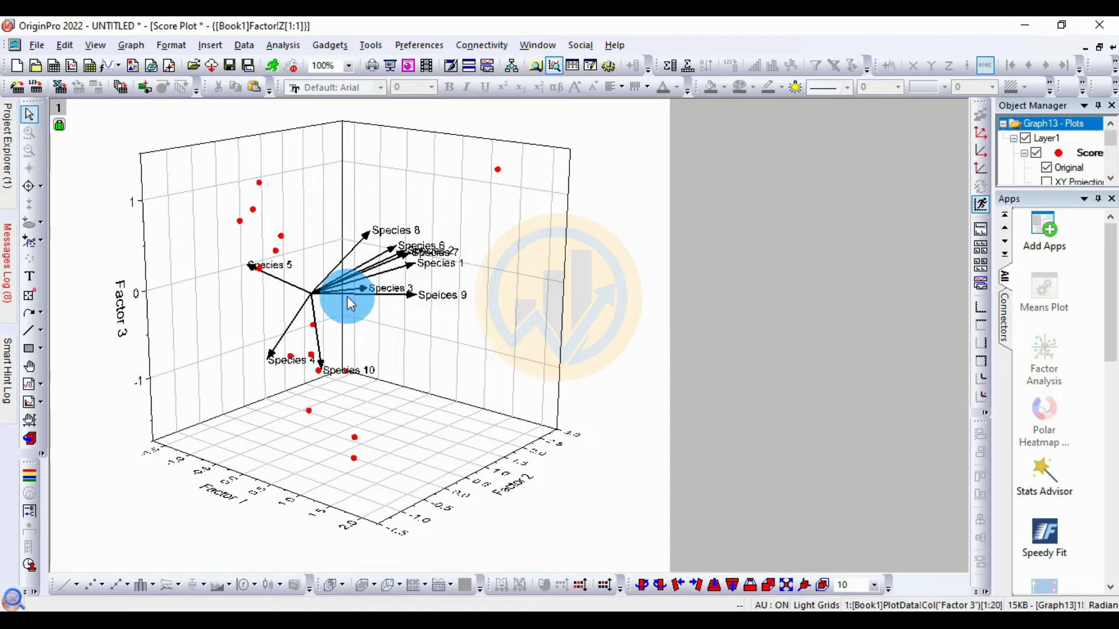
# Turn off the grid lines on the XY, YZ and ZX planes of the biplot with the species arrows
pyautogui.doubleClick(464, 217)
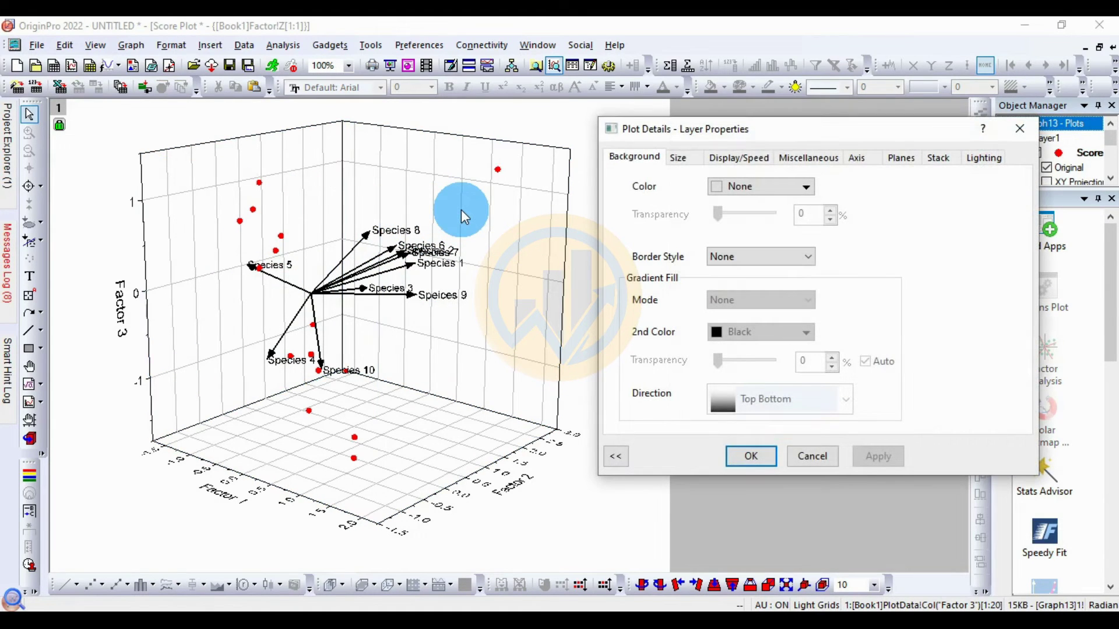
pyautogui.click(901, 157)
pyautogui.click(678, 196)
pyautogui.click(678, 221)
pyautogui.click(679, 246)
# Color the biplot's XY plane #C4ECD6 and its YZ plane #ACFFFF
pyautogui.click(901, 195)
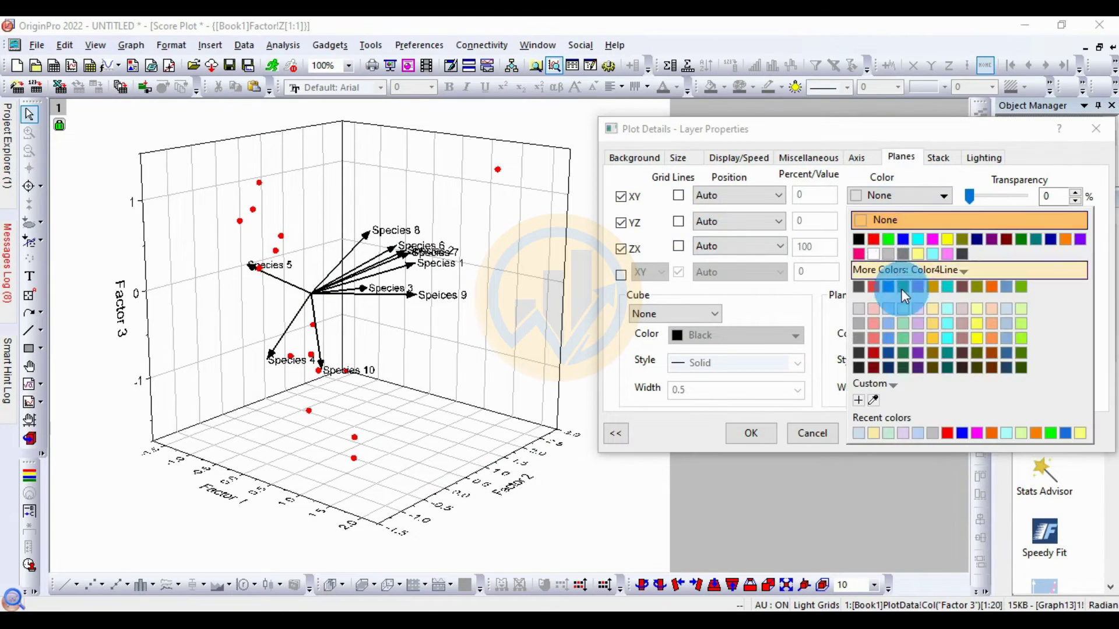
pyautogui.click(916, 322)
pyautogui.click(912, 221)
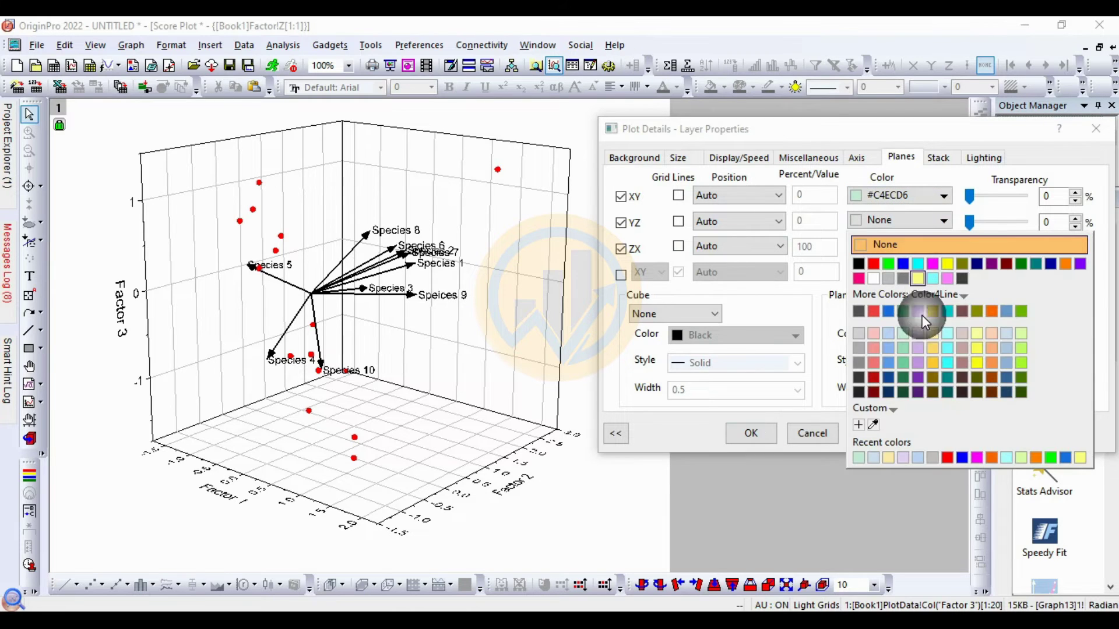
pyautogui.click(948, 334)
# Color the biplot's ZX plane #FFD3B7, YZ plane #DCFEA9 and XY plane #BCD6F8, and confirm the layer properties
pyautogui.click(900, 246)
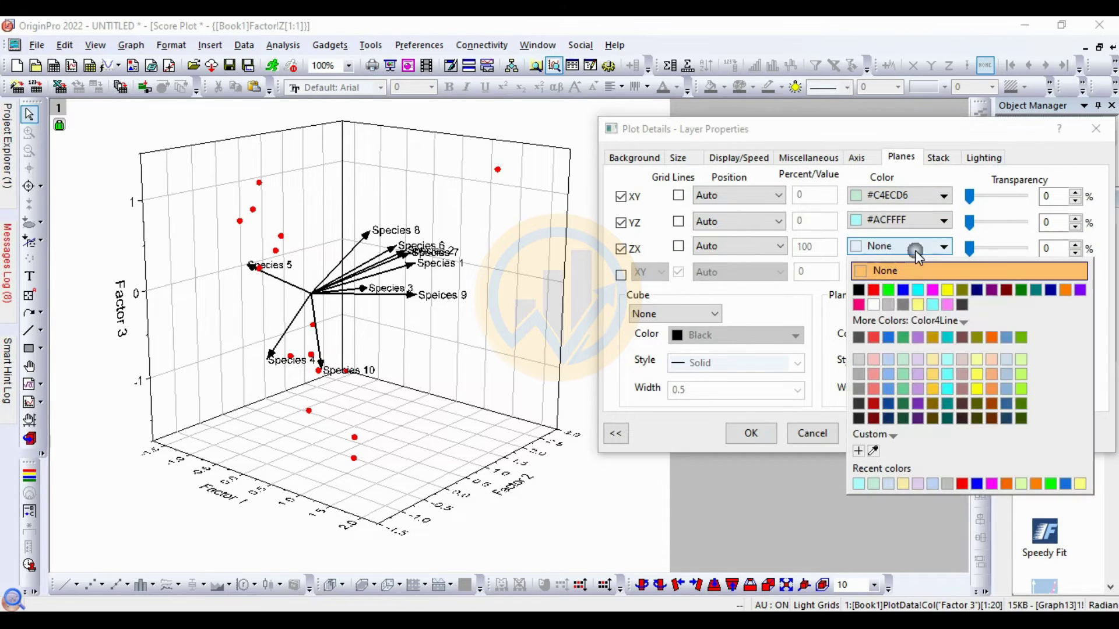
pyautogui.click(916, 245)
pyautogui.click(926, 221)
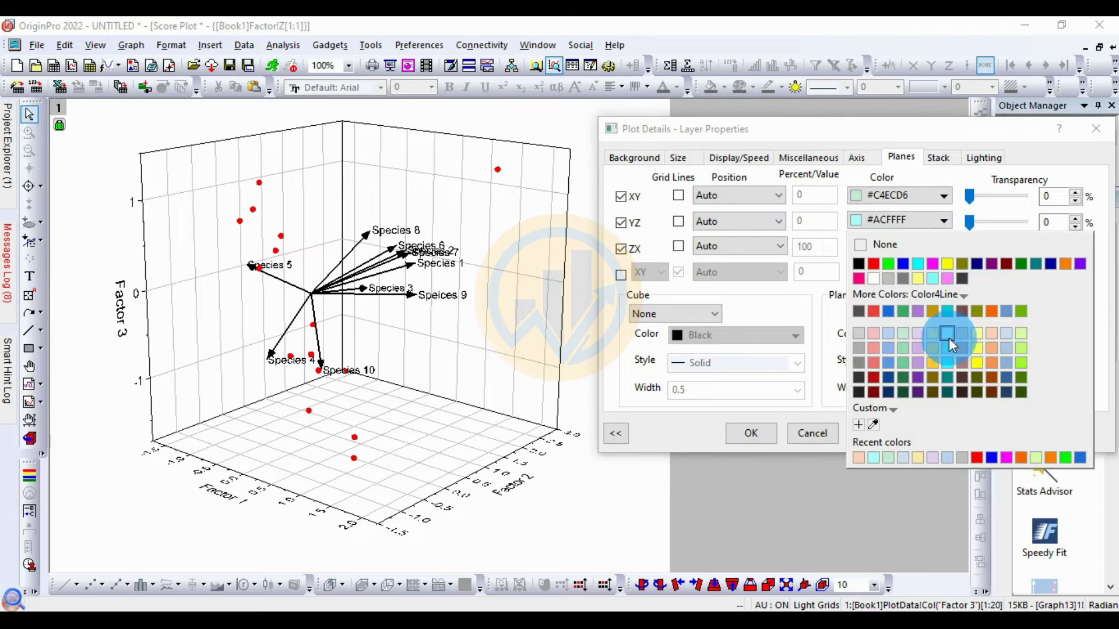
pyautogui.click(1020, 333)
pyautogui.click(903, 195)
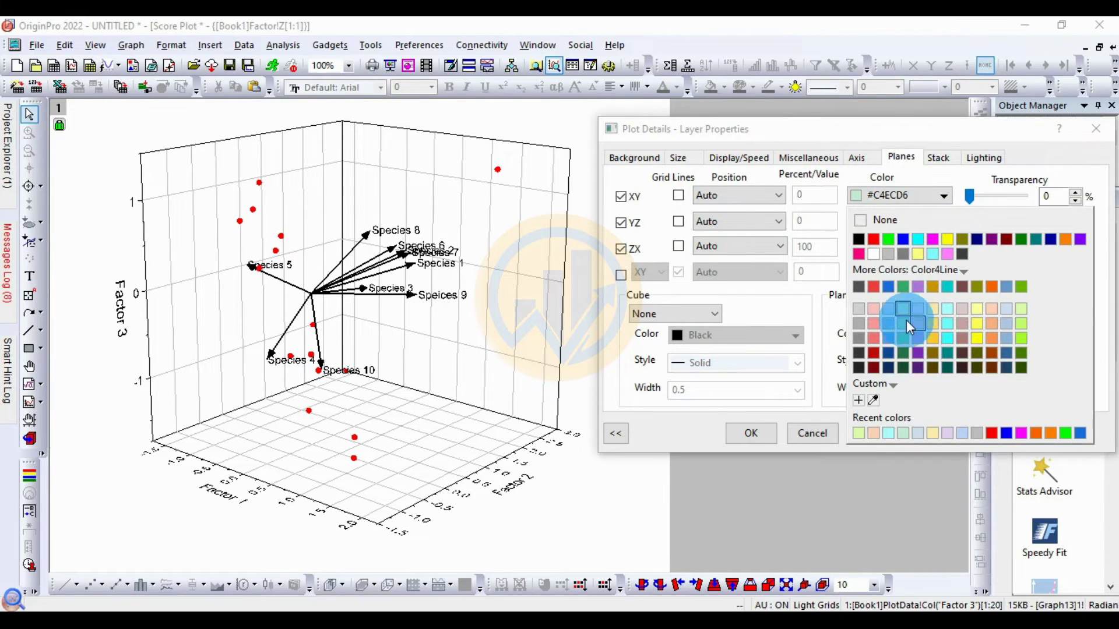
pyautogui.click(895, 314)
pyautogui.click(873, 431)
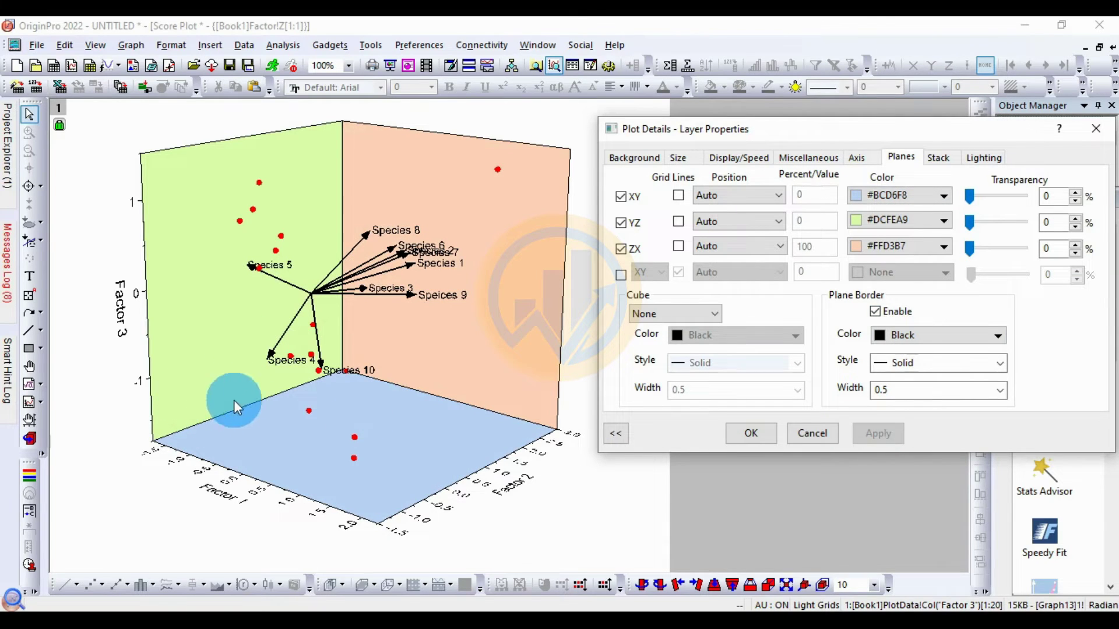
pyautogui.click(763, 436)
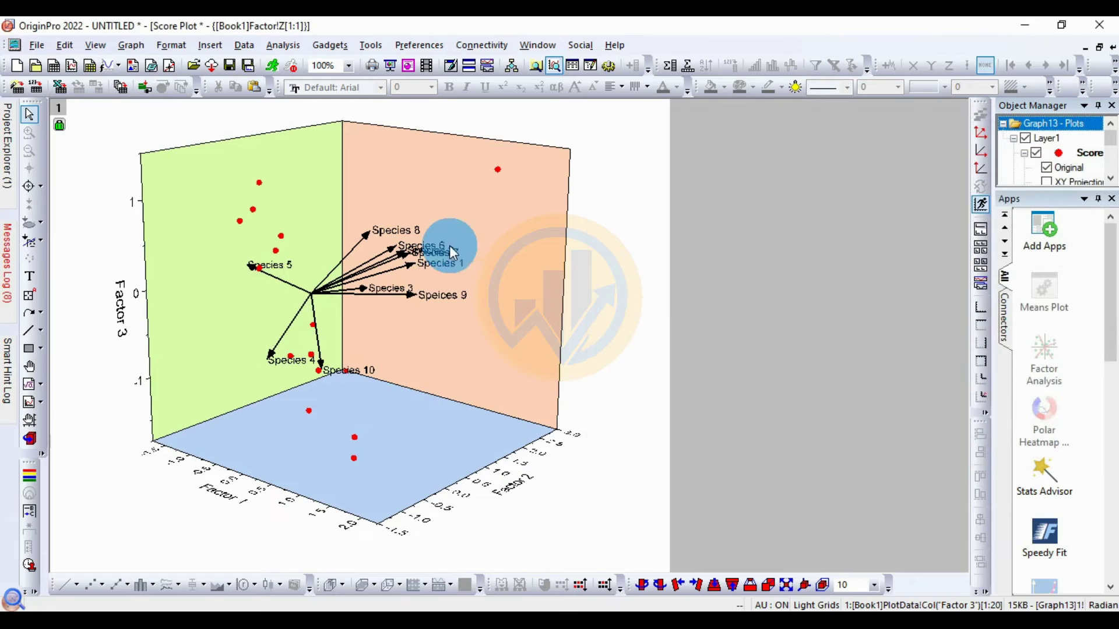
pyautogui.doubleClick(498, 170)
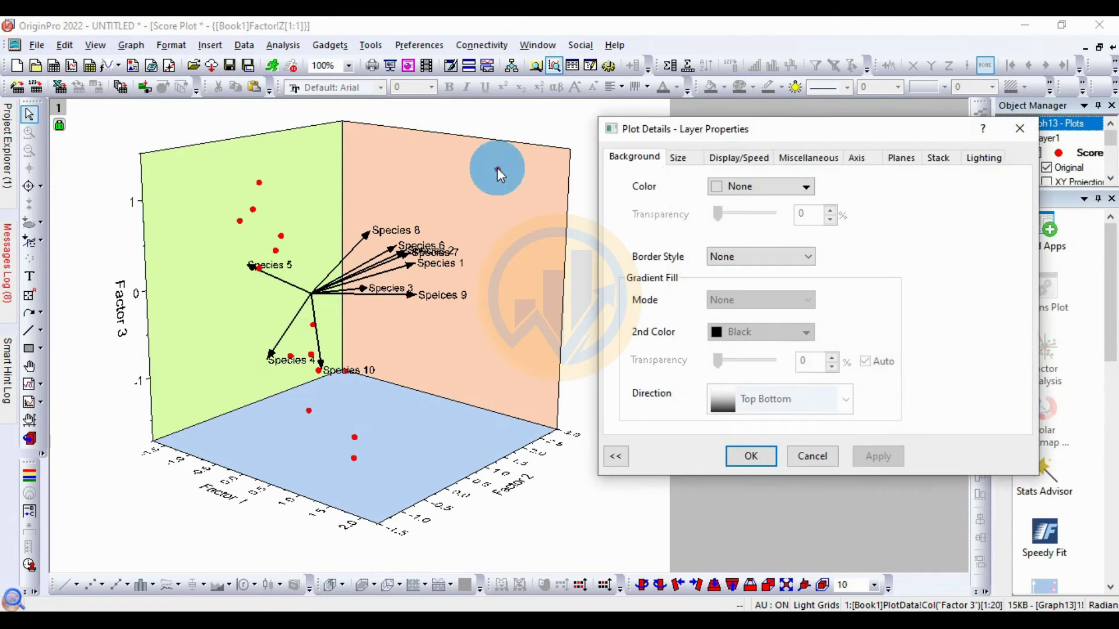
pyautogui.click(748, 455)
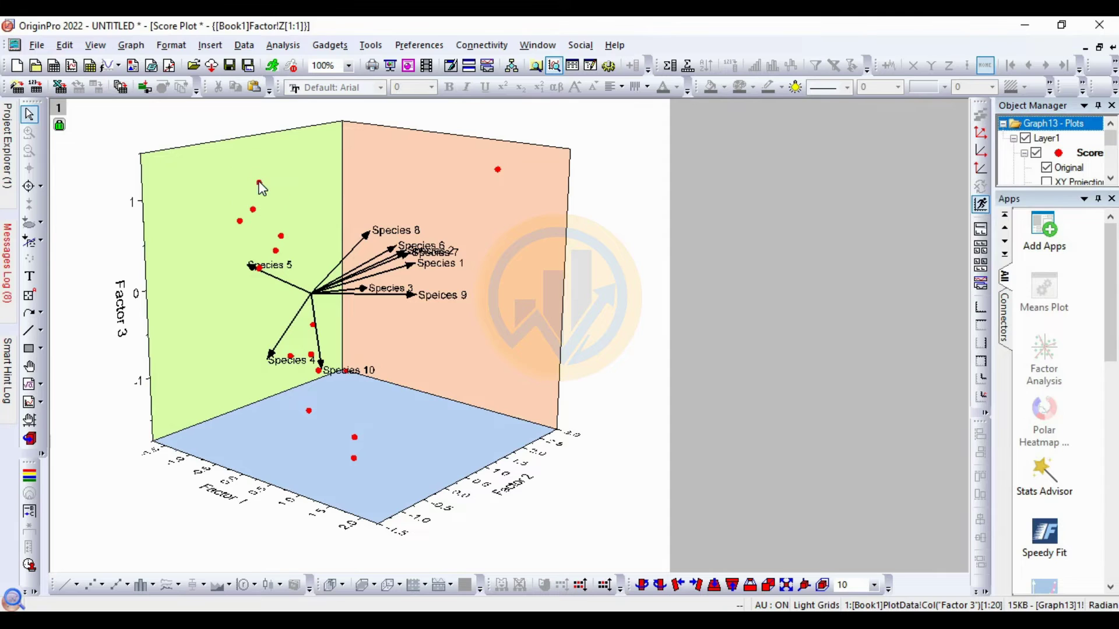
pyautogui.doubleClick(261, 183)
pyautogui.click(750, 455)
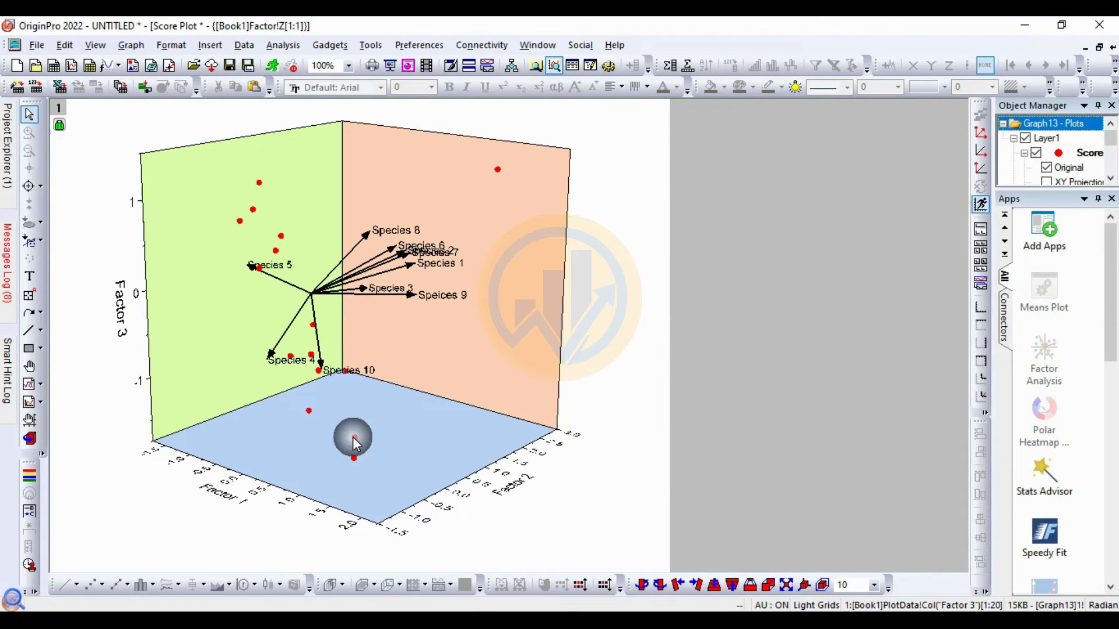
pyautogui.doubleClick(354, 437)
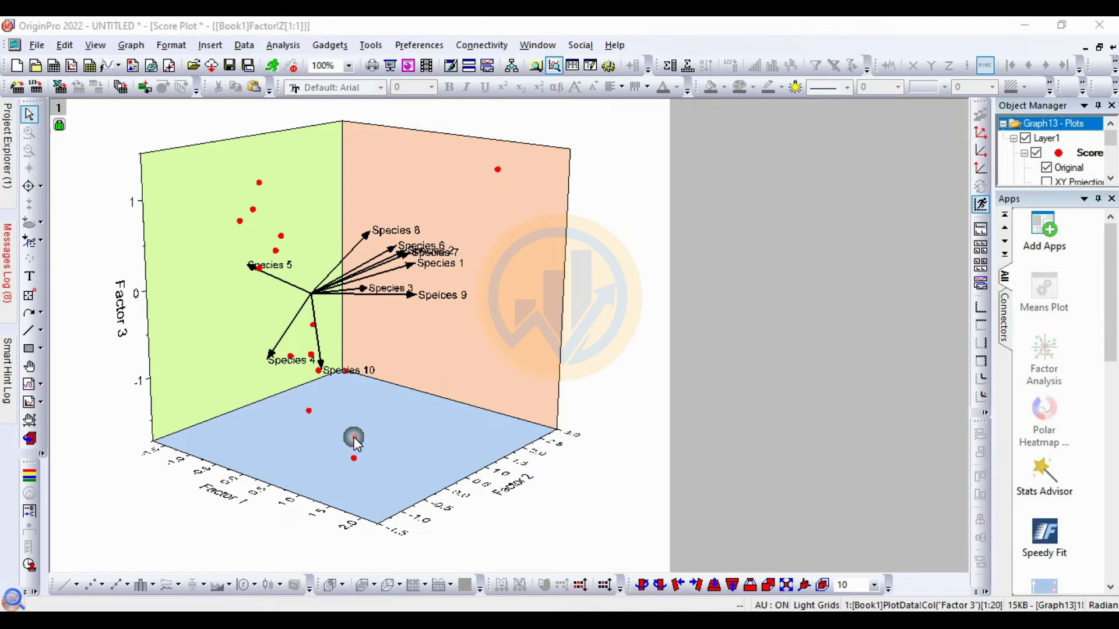
pyautogui.click(749, 456)
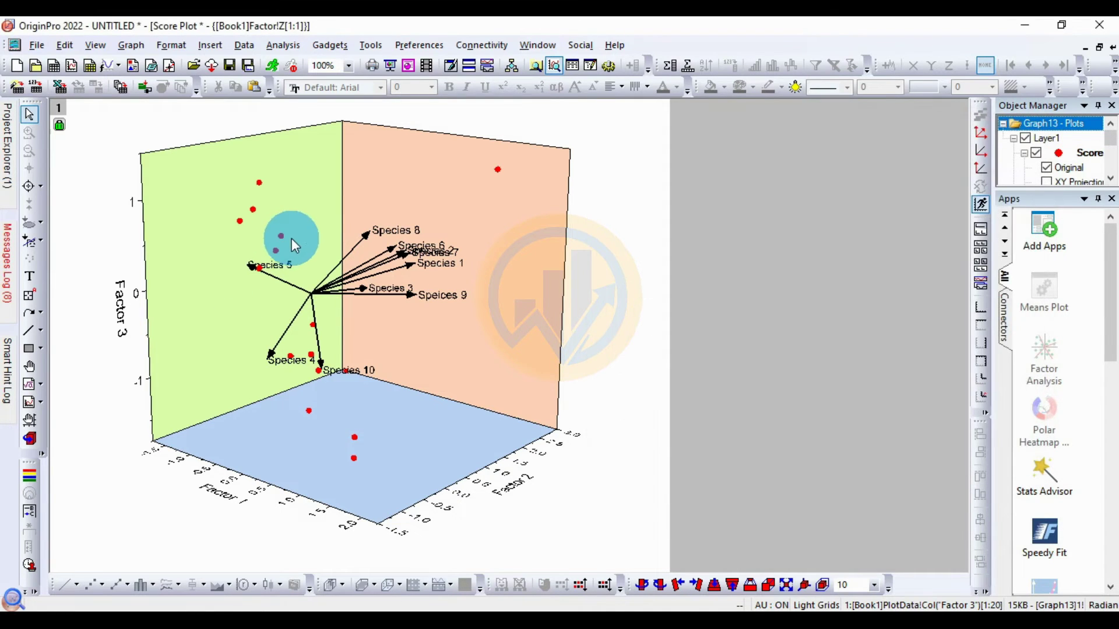
pyautogui.doubleClick(278, 241)
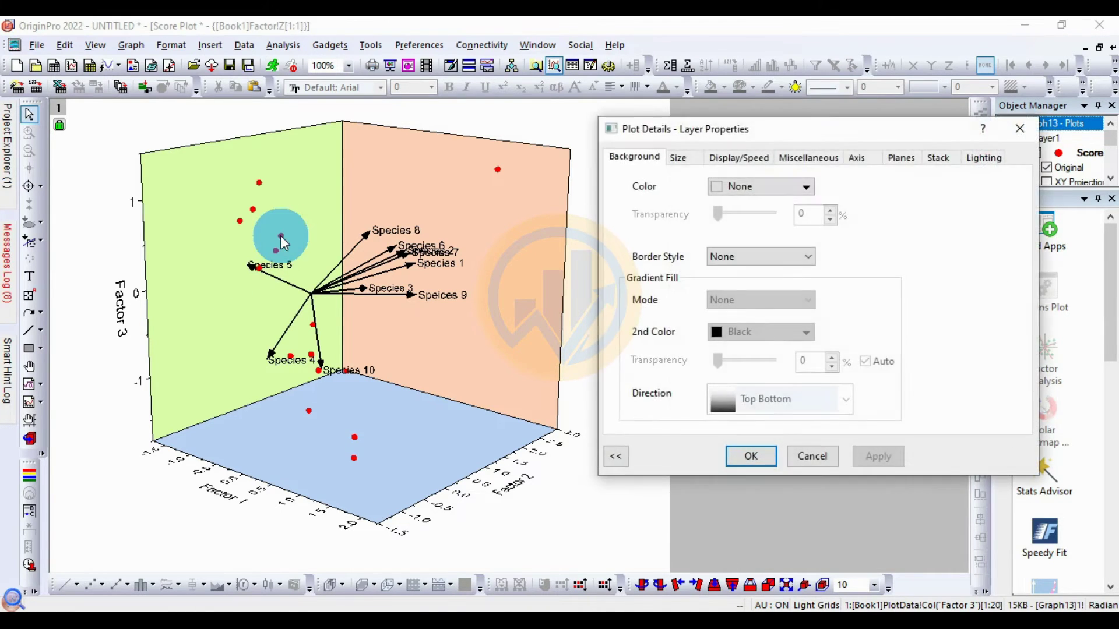
pyautogui.click(752, 456)
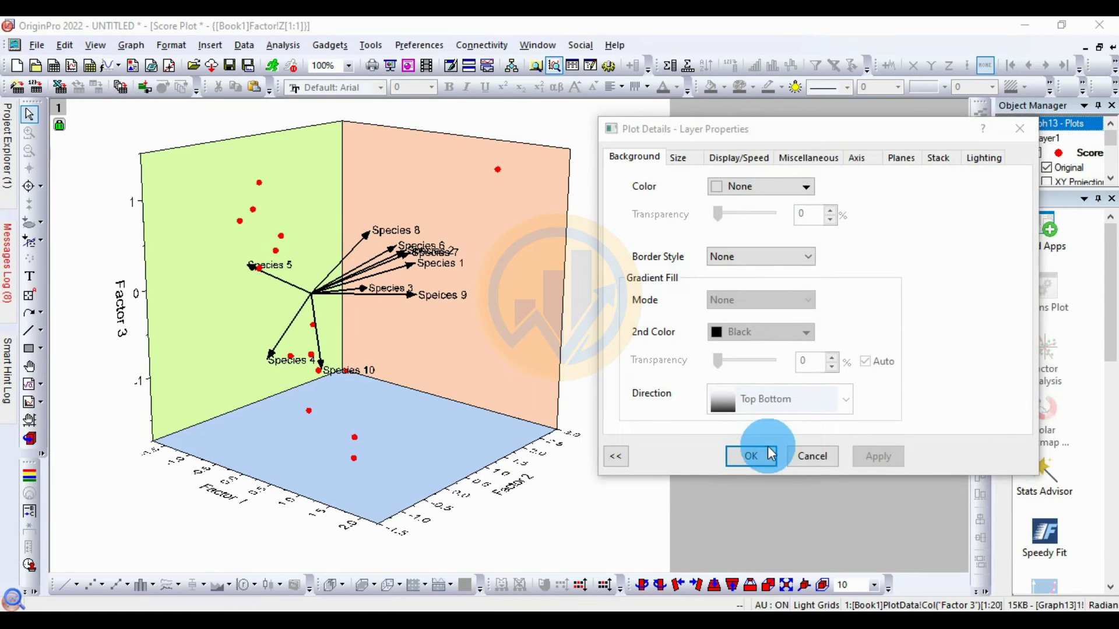
pyautogui.click(902, 159)
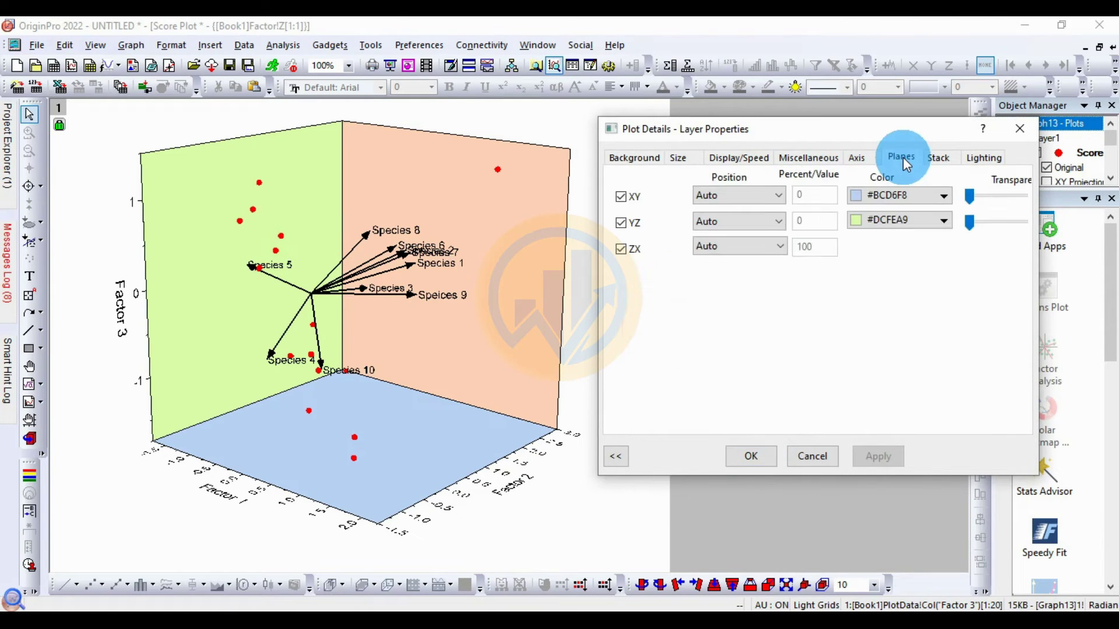
pyautogui.click(751, 433)
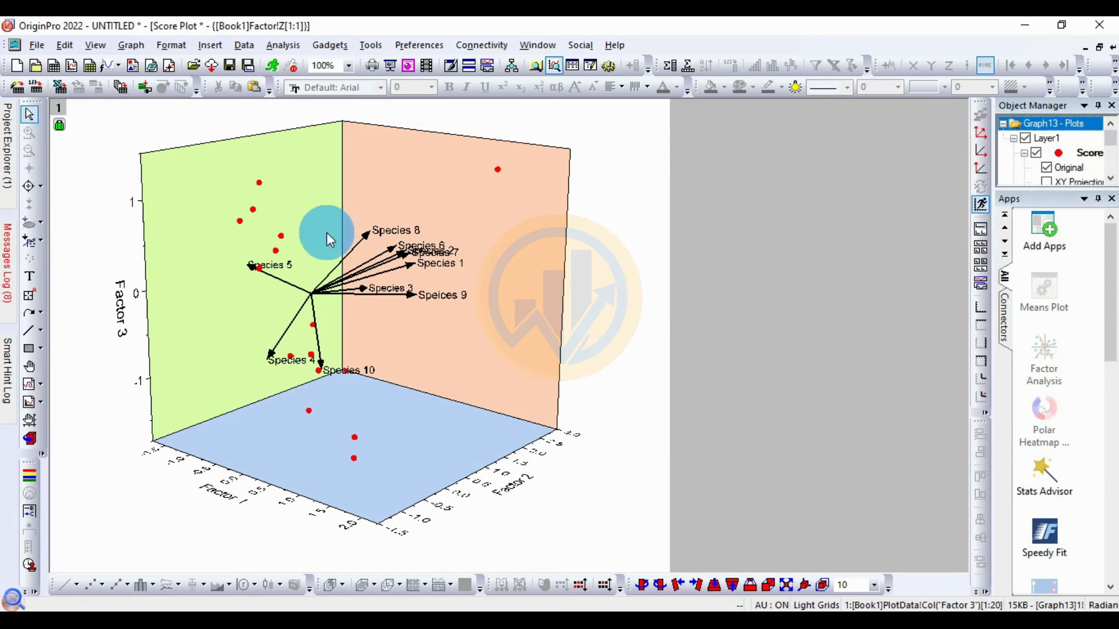
pyautogui.doubleClick(284, 235)
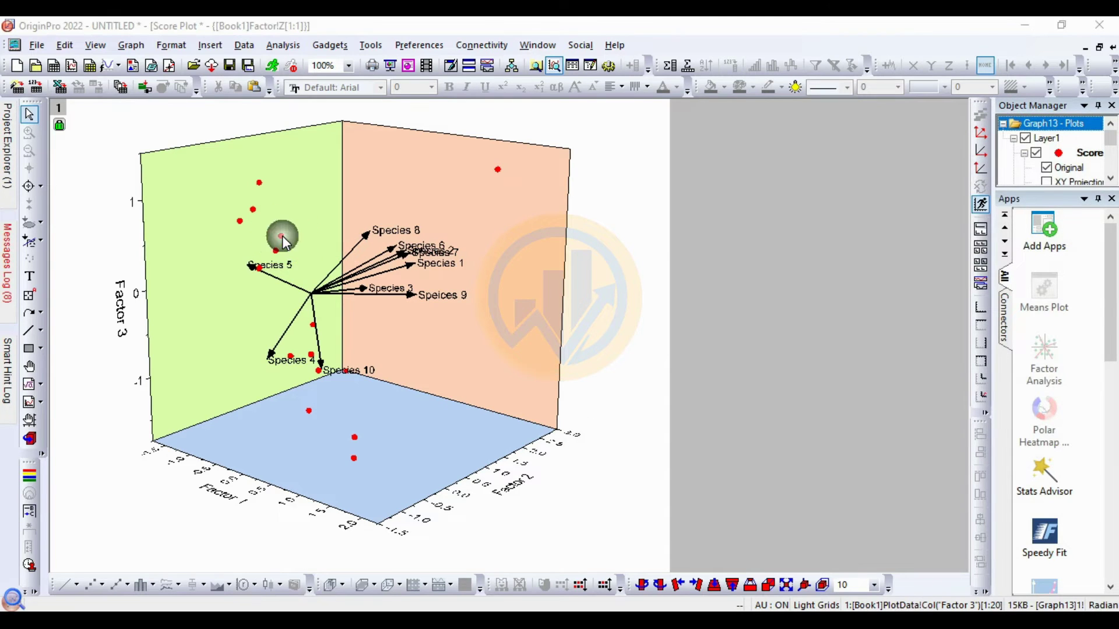
pyautogui.click(757, 455)
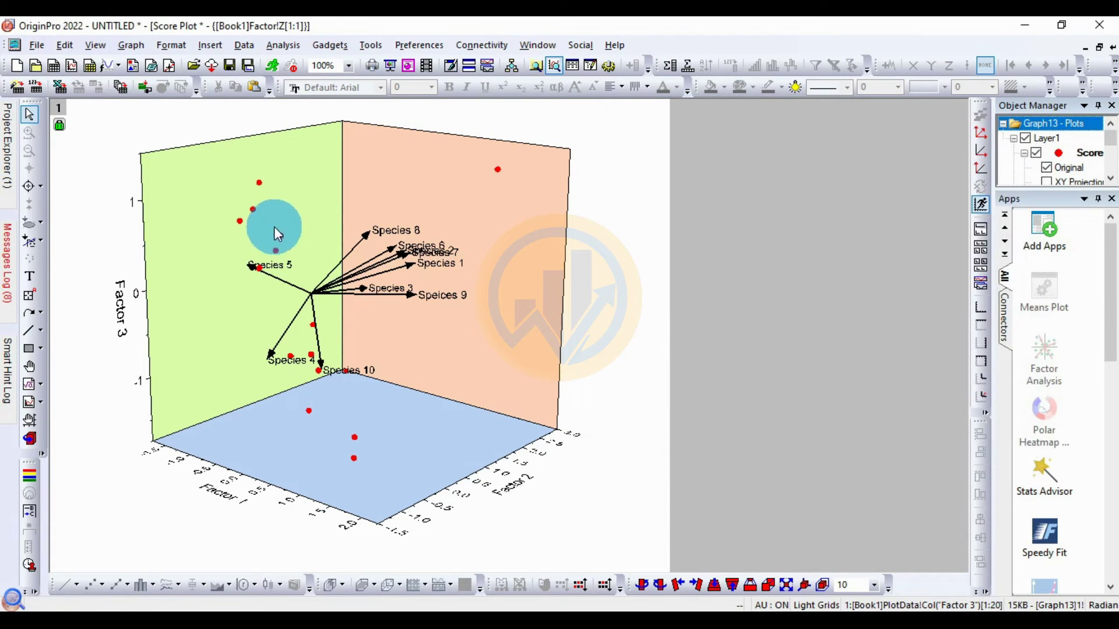
pyautogui.doubleClick(258, 215)
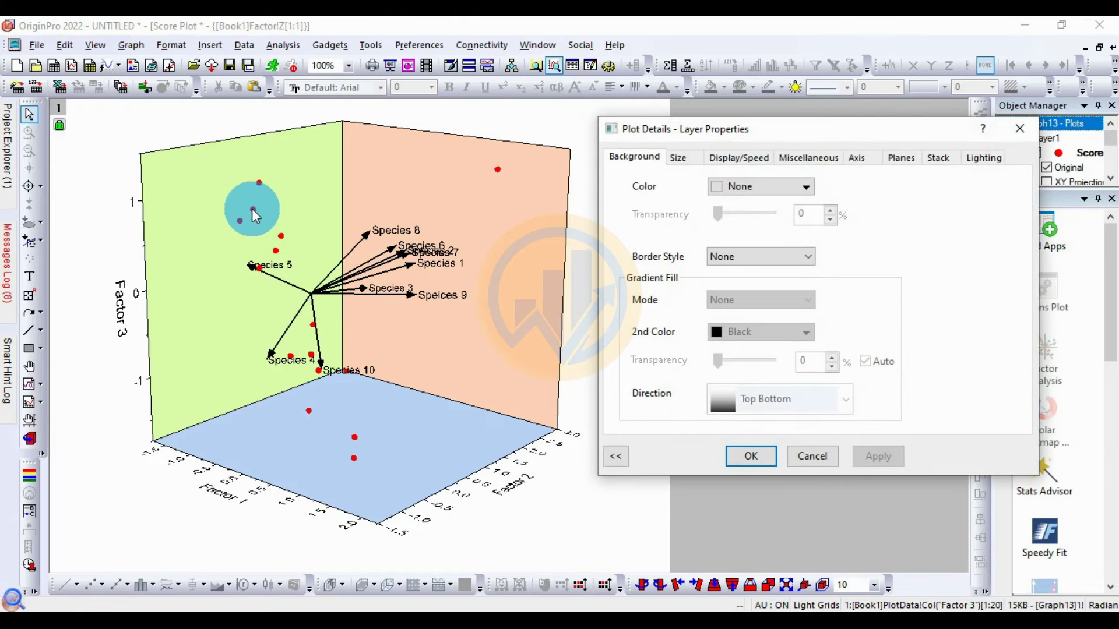
pyautogui.click(934, 158)
pyautogui.click(900, 157)
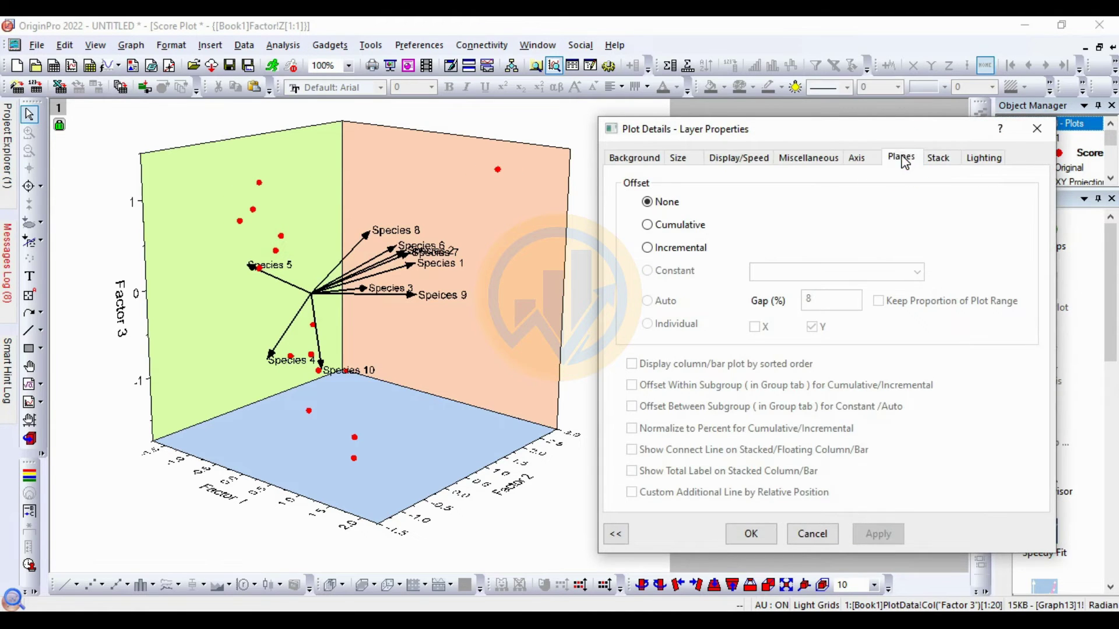
pyautogui.click(643, 158)
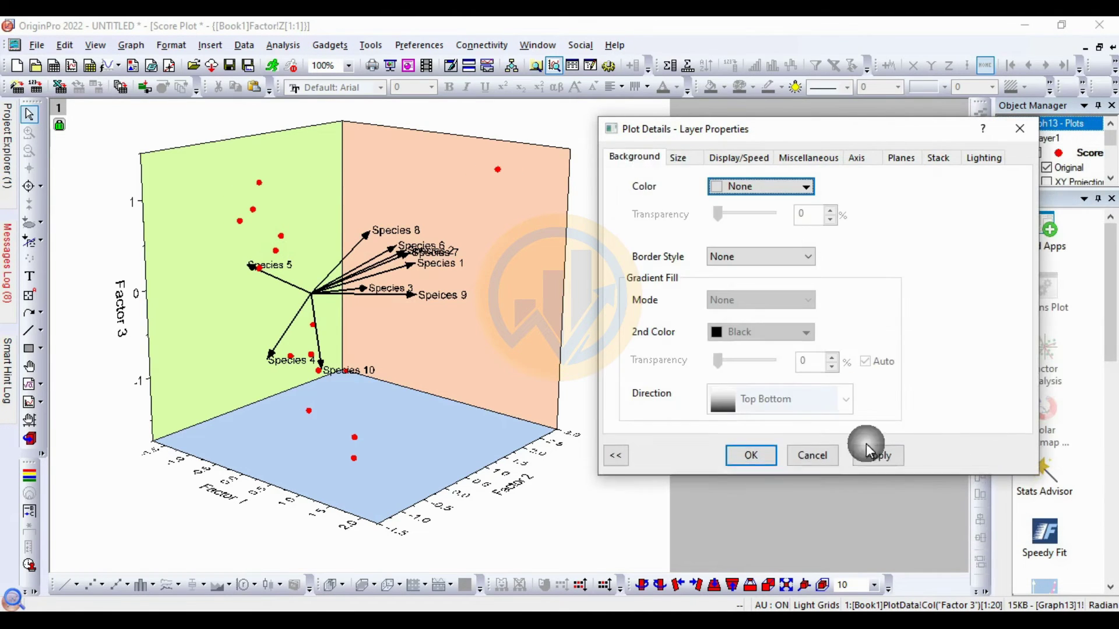
pyautogui.click(746, 456)
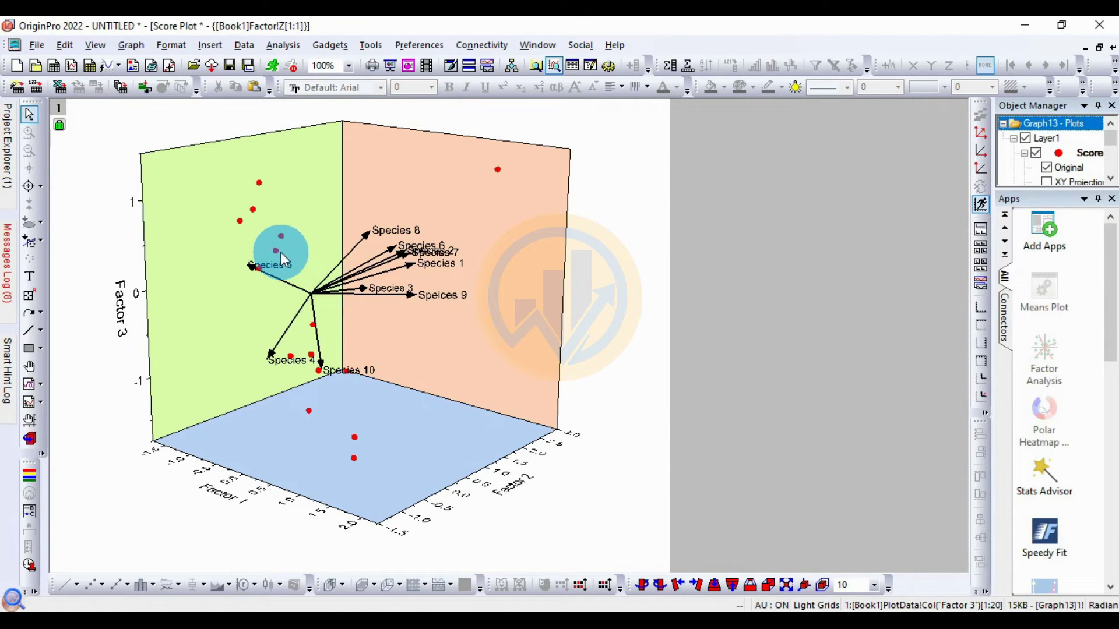
# Recolor the biplot's score point symbols to Orange and apply the change
pyautogui.moveTo(276, 250)
pyautogui.click(277, 254)
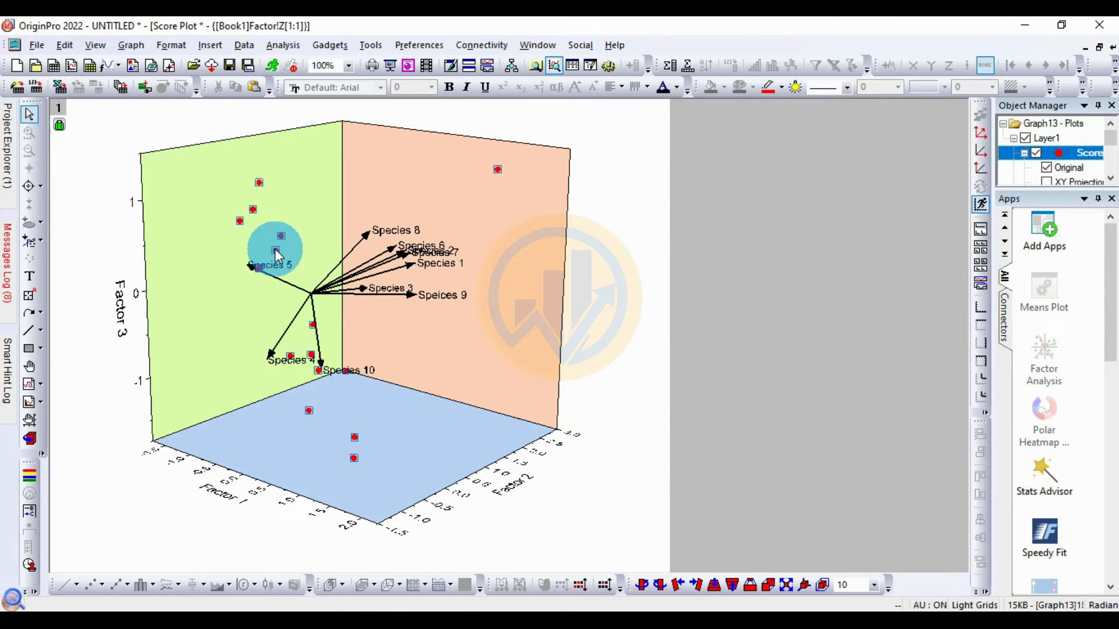
pyautogui.doubleClick(276, 251)
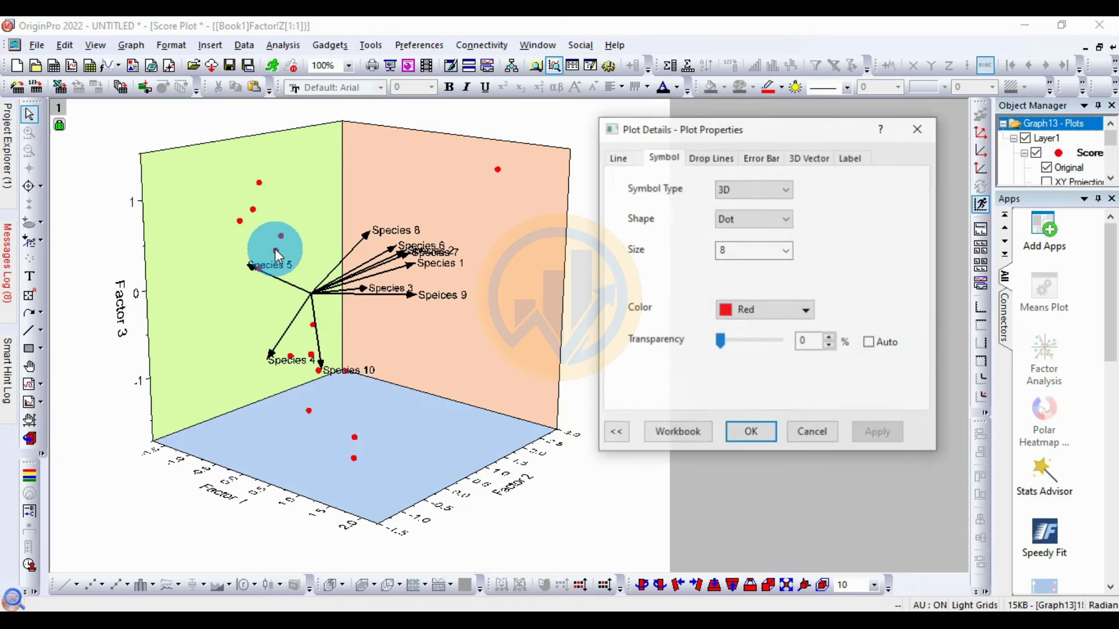
pyautogui.click(867, 341)
pyautogui.click(806, 309)
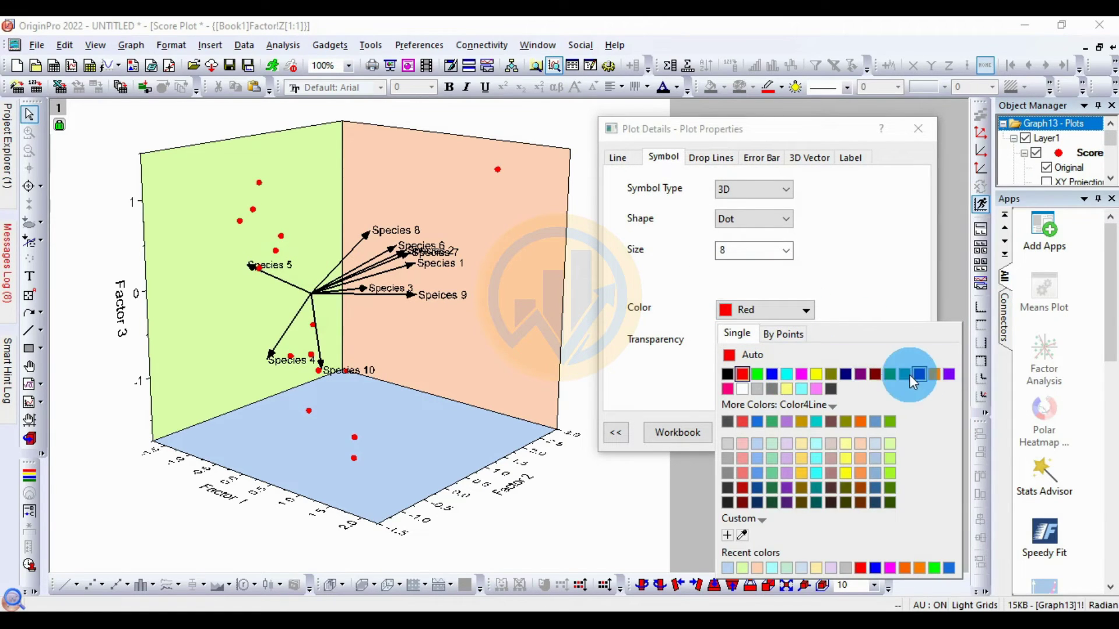
pyautogui.click(875, 374)
pyautogui.click(884, 429)
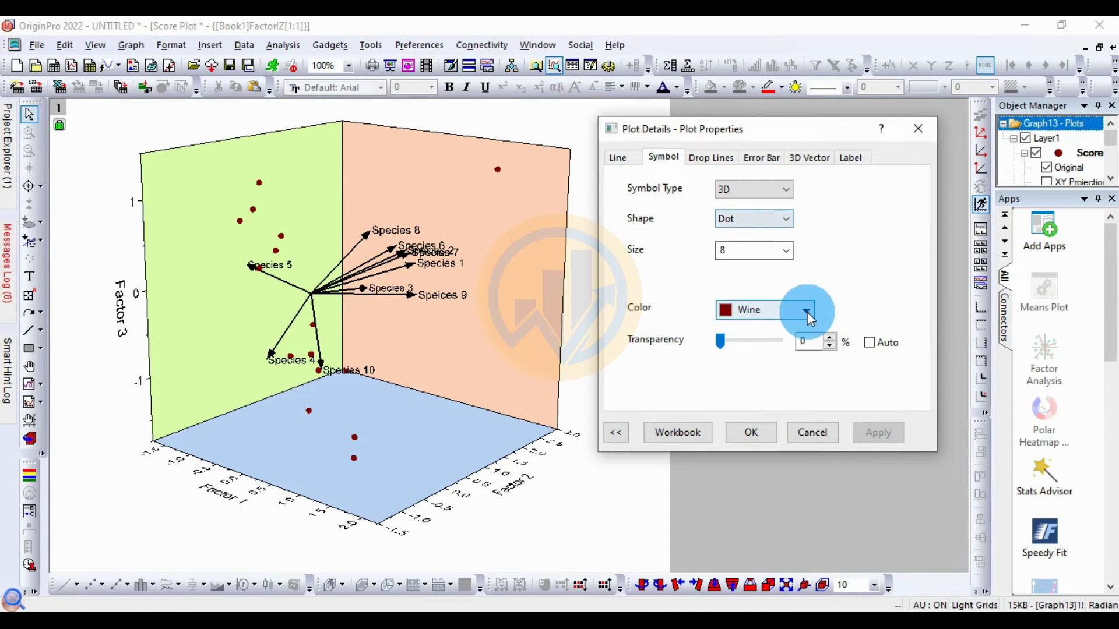
pyautogui.click(804, 313)
pyautogui.click(934, 375)
pyautogui.click(869, 436)
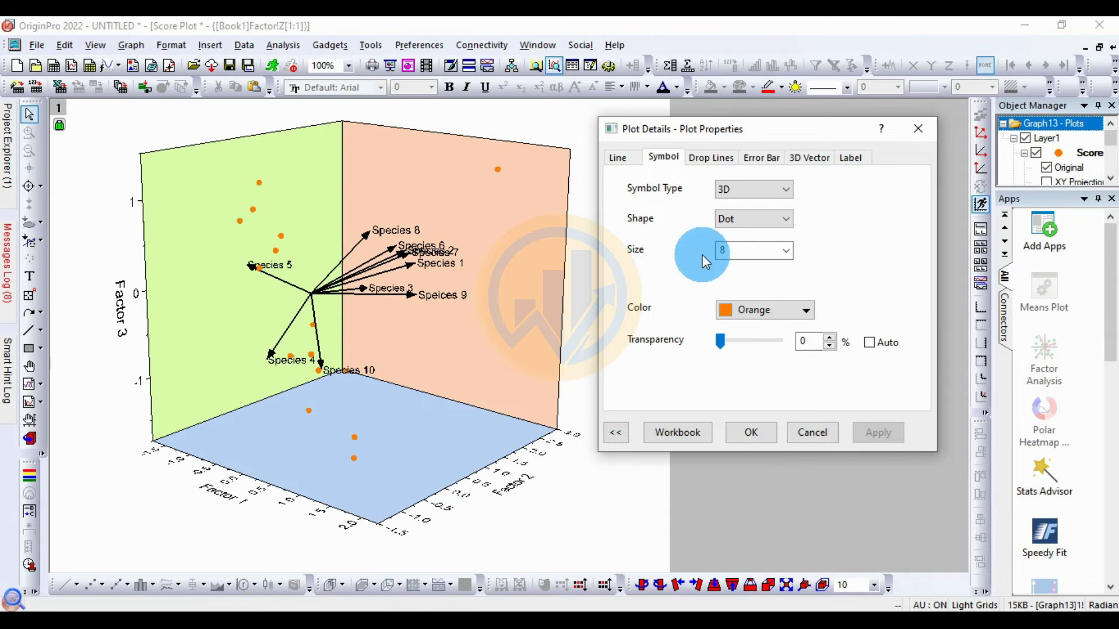
# Enable data labels in X form on the biplot's score points and apply them
pyautogui.click(850, 157)
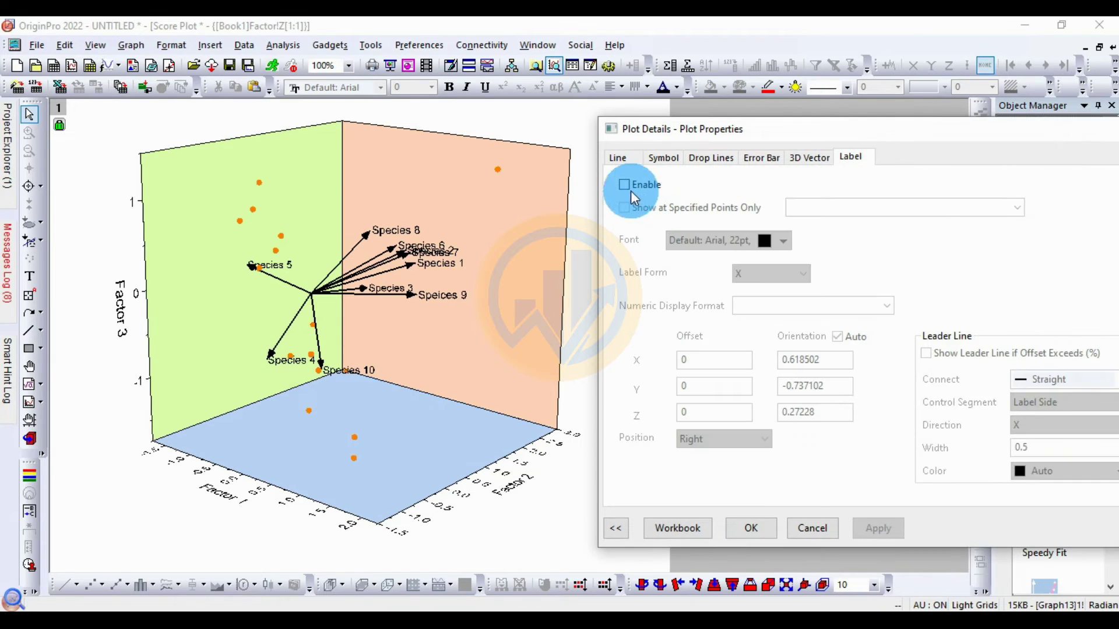
pyautogui.click(632, 191)
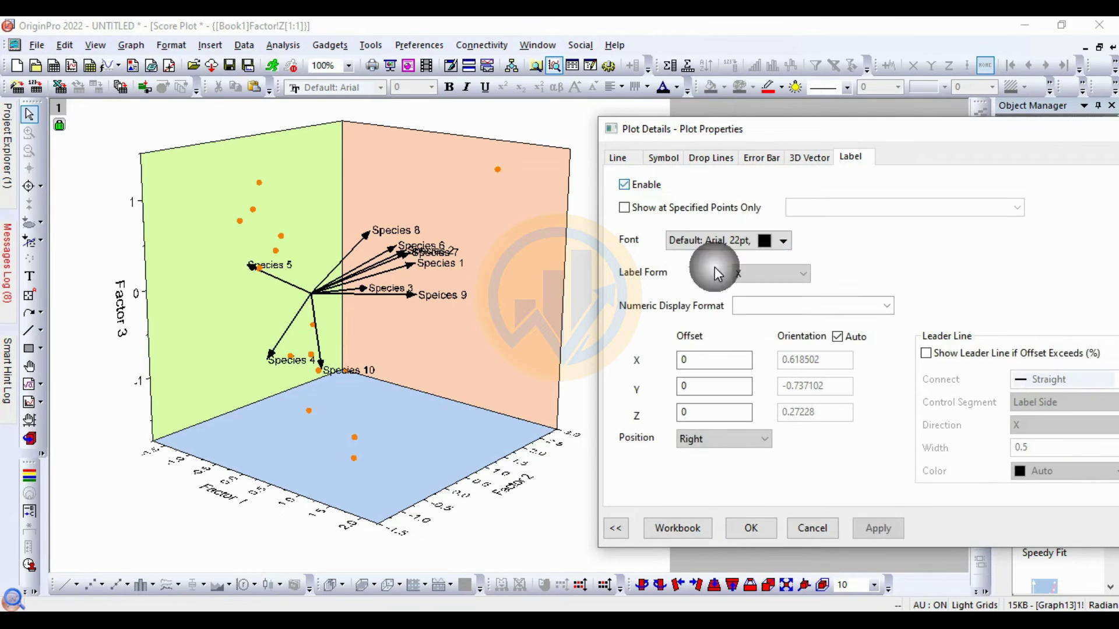
pyautogui.click(878, 529)
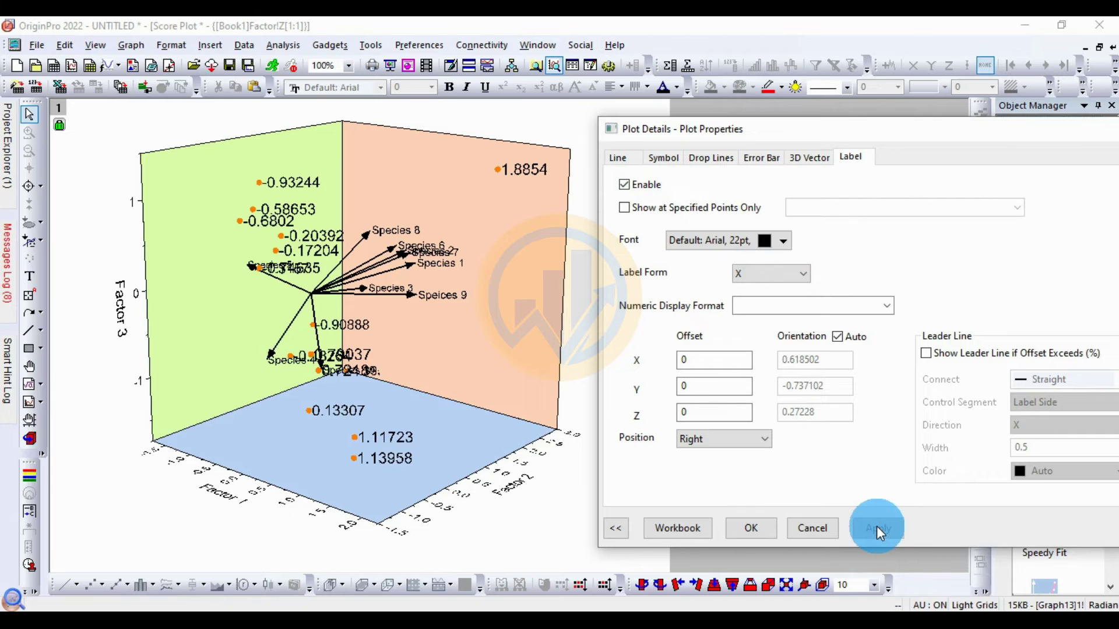
# Set the score point labels' font to Times New Roman, size 12, and apply it
pyautogui.click(783, 241)
pyautogui.click(807, 272)
pyautogui.scroll(1, 775, 294)
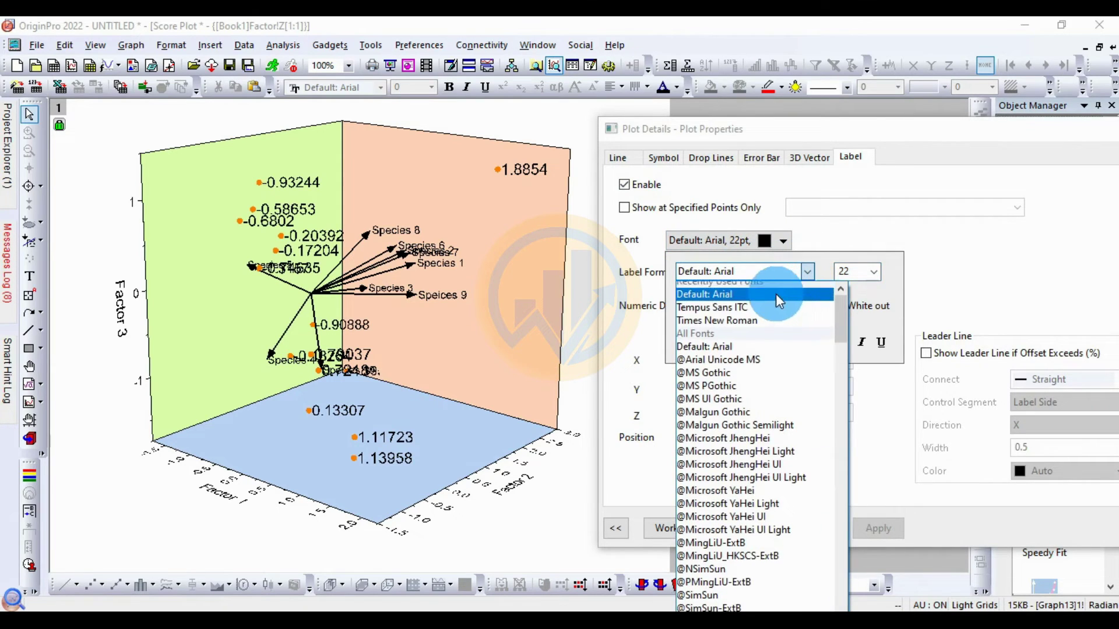
pyautogui.click(756, 326)
pyautogui.click(861, 277)
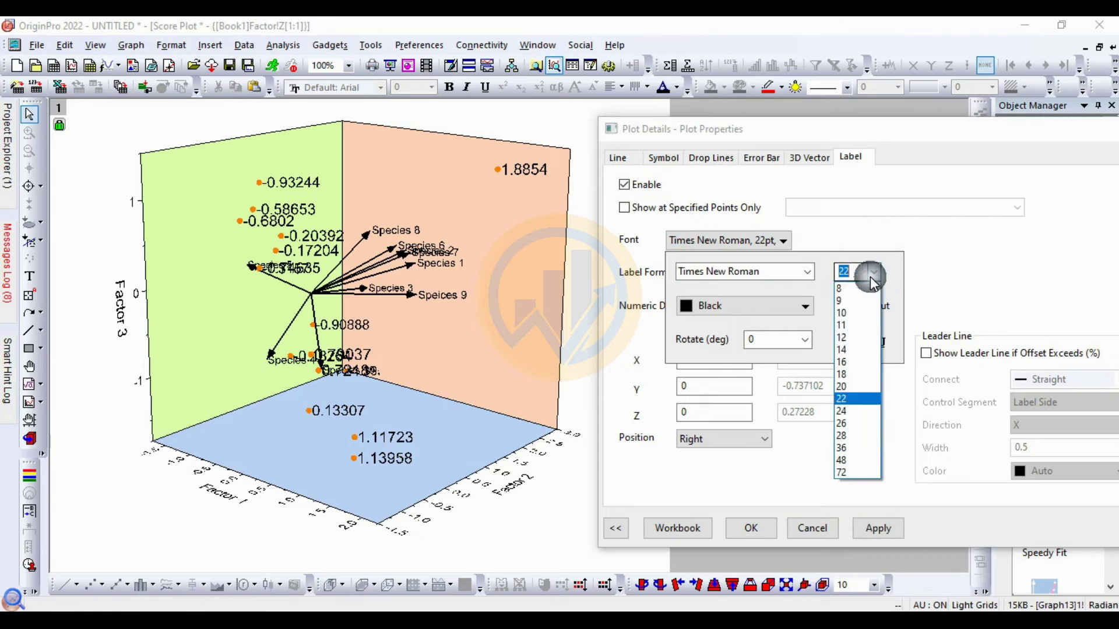
pyautogui.click(847, 336)
pyautogui.click(881, 522)
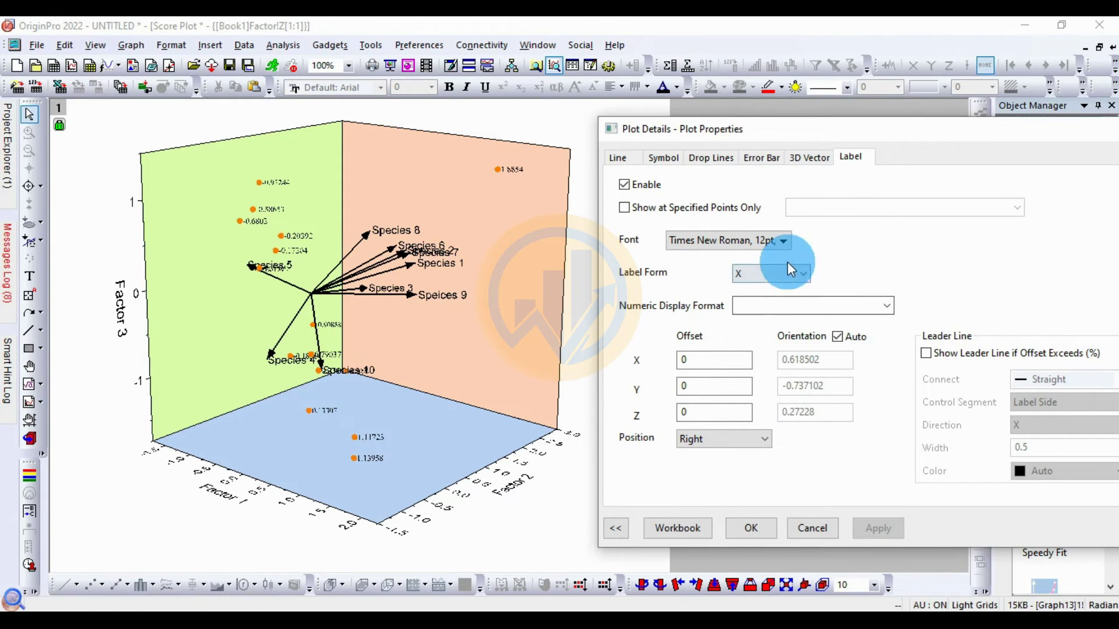
# Enlarge the score point labels to font size 20 and apply the change
pyautogui.click(784, 240)
pyautogui.click(862, 273)
pyautogui.click(862, 278)
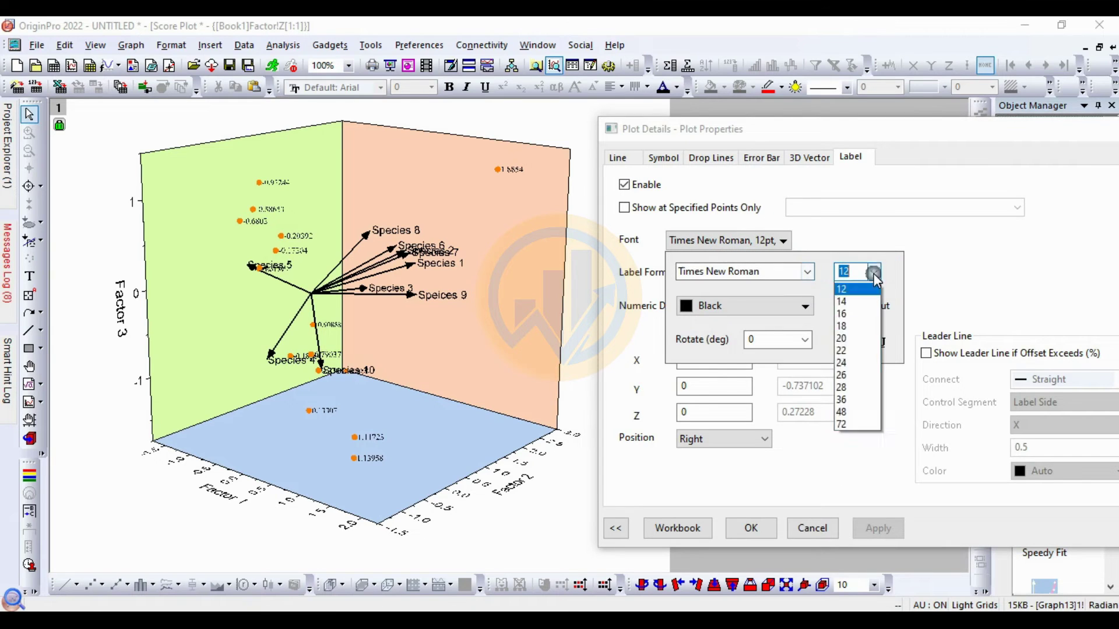
pyautogui.click(850, 385)
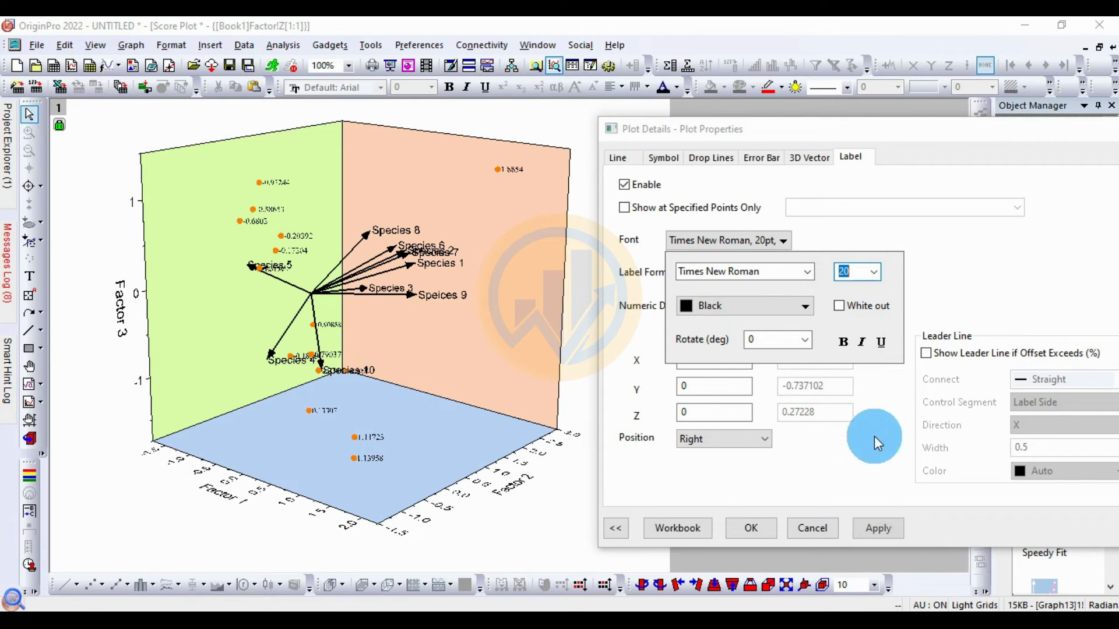
pyautogui.click(876, 514)
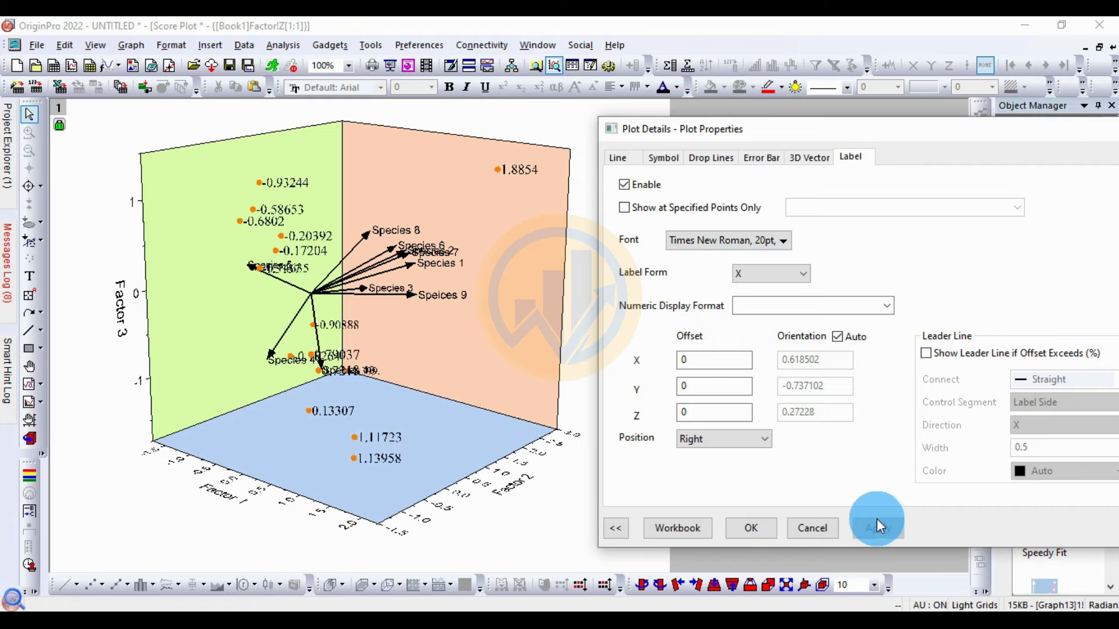
# Turn off the biplot's score point labels and confirm the plot properties
pyautogui.click(624, 184)
pyautogui.click(752, 527)
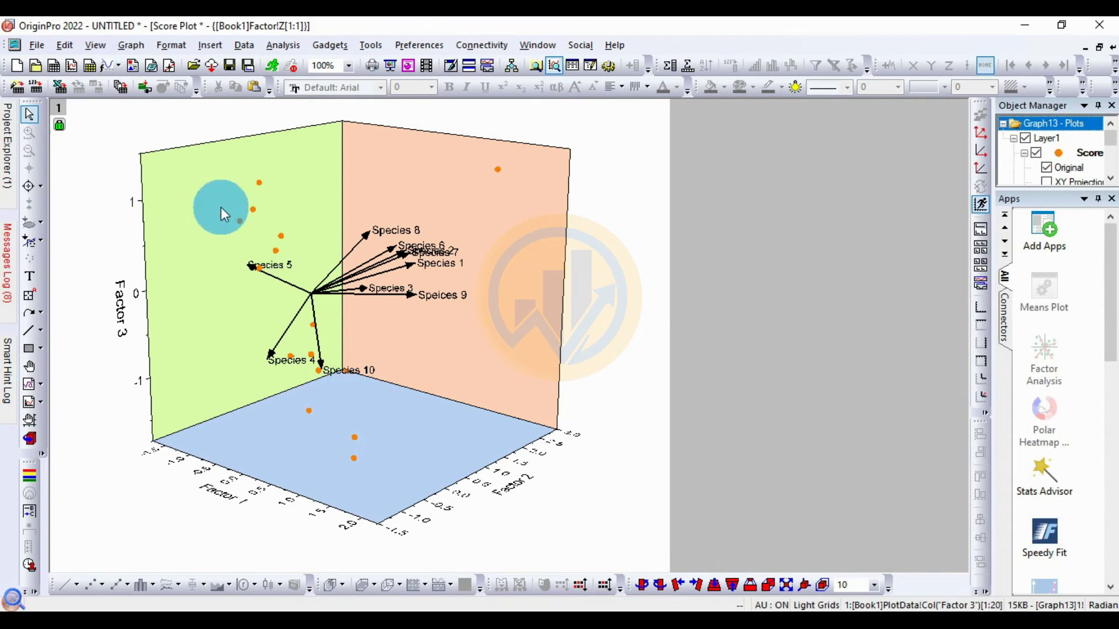
# Close the biplot graph window to return to the factor analysis report in Book1
pyautogui.click(1113, 47)
pyautogui.moveTo(446, 474); pyautogui.dragTo(390, 476)
pyautogui.click(209, 553)
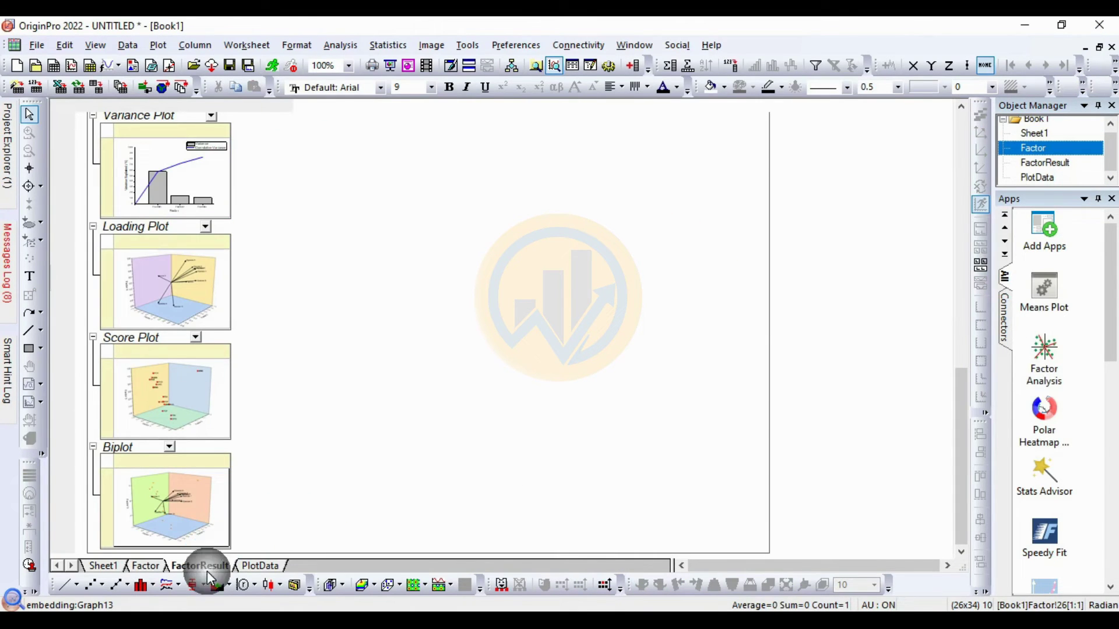
# Examine the FactorResult sheet's unrotated loadings, residual matrix, rotated loadings, rotation matrix, score coefficients and scores
pyautogui.click(198, 566)
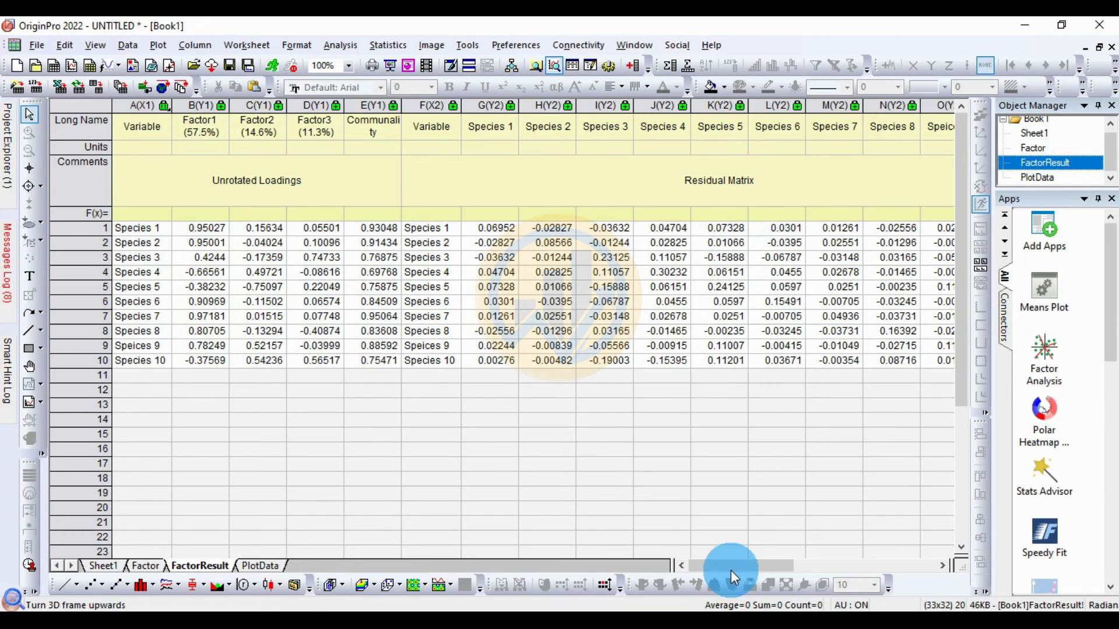
pyautogui.moveTo(733, 564); pyautogui.dragTo(785, 565)
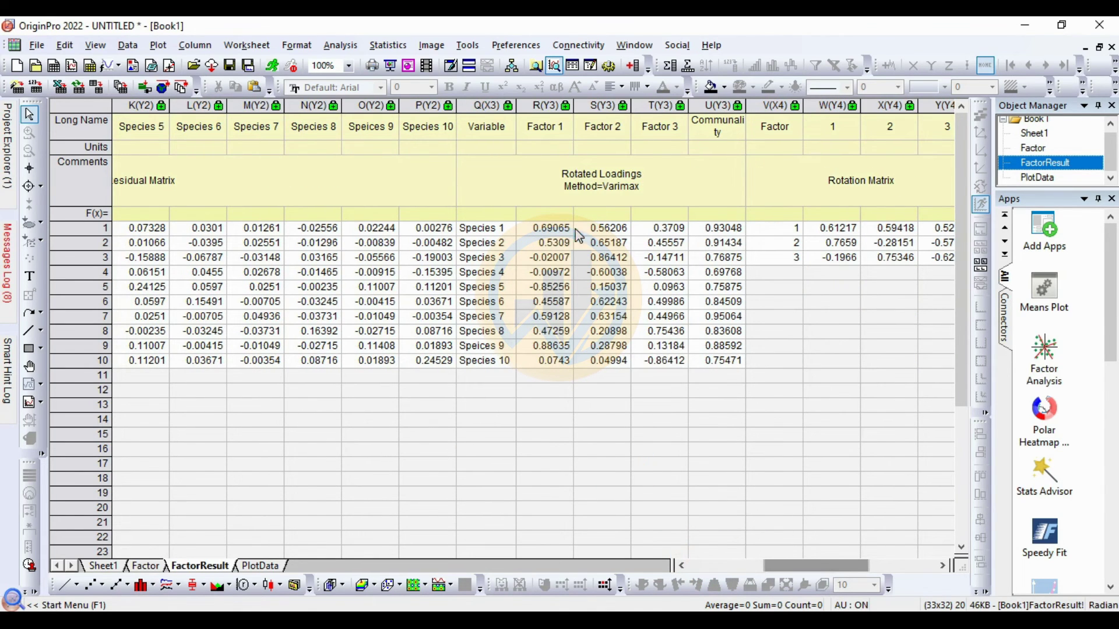
pyautogui.click(575, 188)
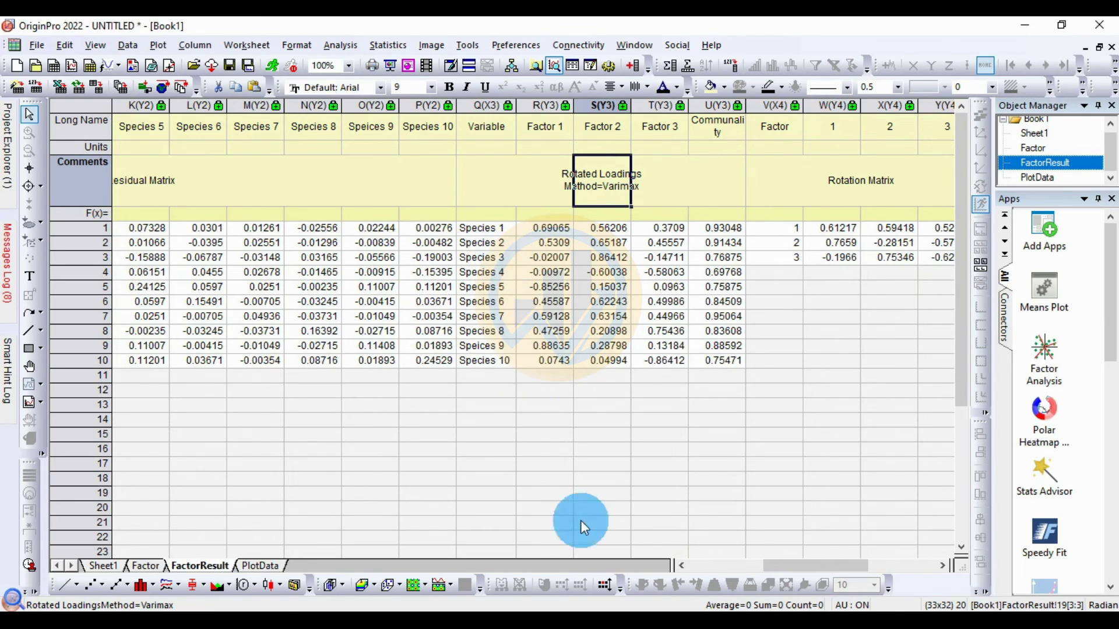
pyautogui.moveTo(778, 564); pyautogui.dragTo(821, 571)
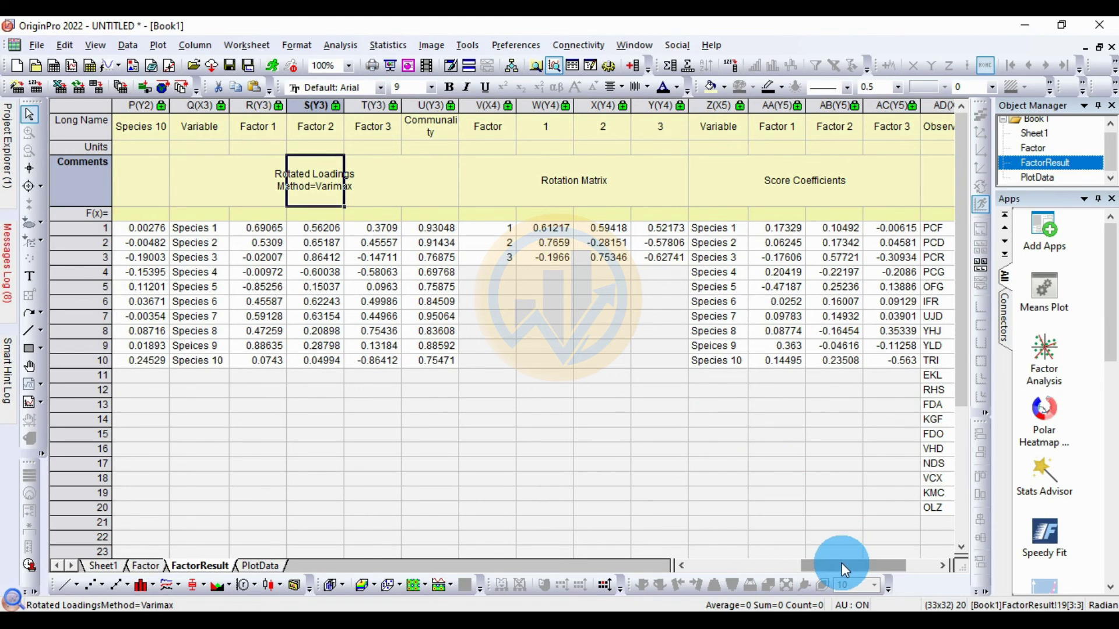
pyautogui.moveTo(841, 562); pyautogui.dragTo(870, 562)
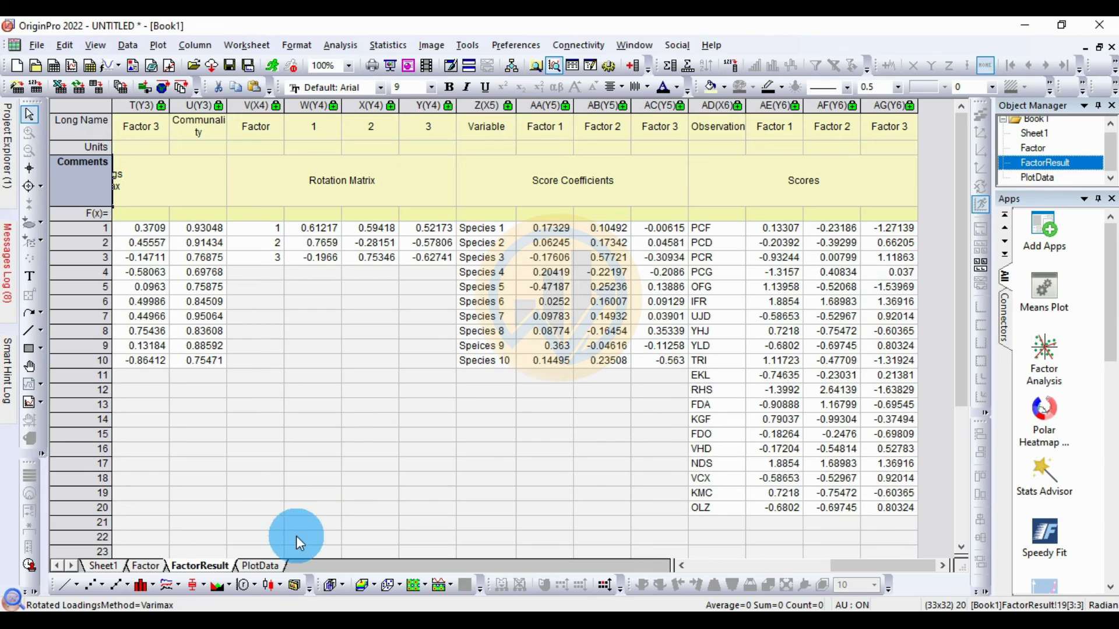
# Examine the eigenvalue, variance and cumulative variance columns in the PlotData sheet
pyautogui.click(260, 566)
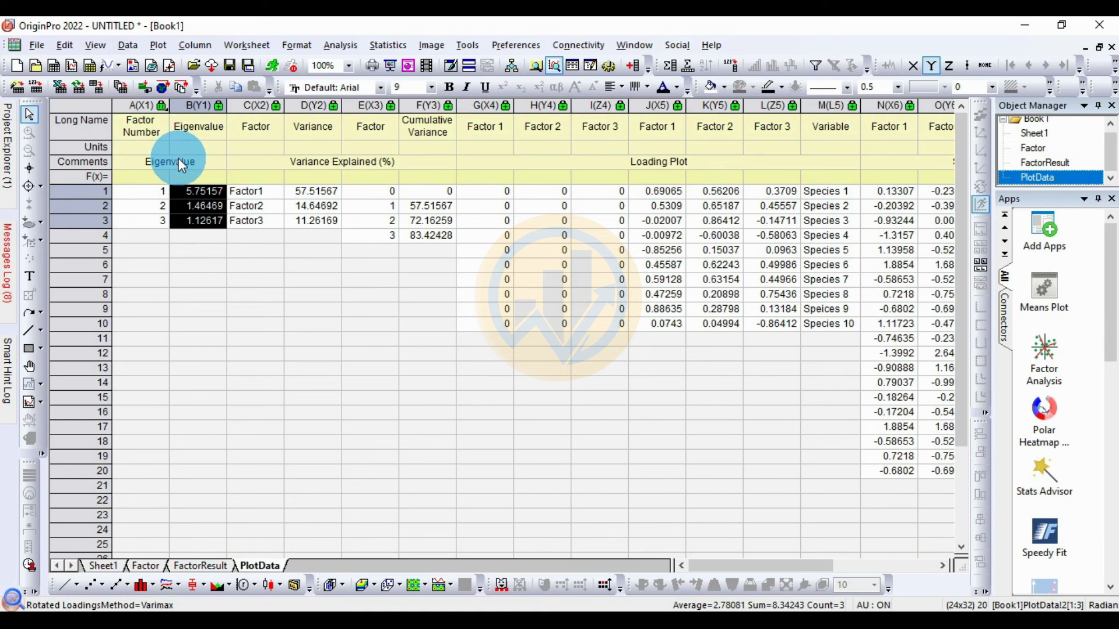
pyautogui.click(153, 191)
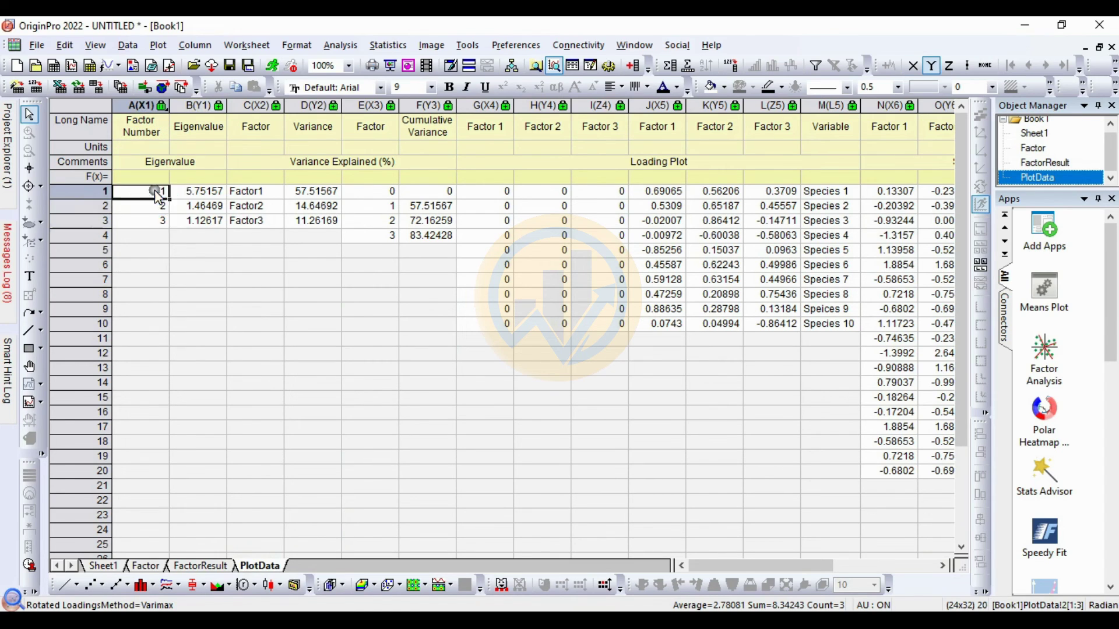
pyautogui.click(149, 222)
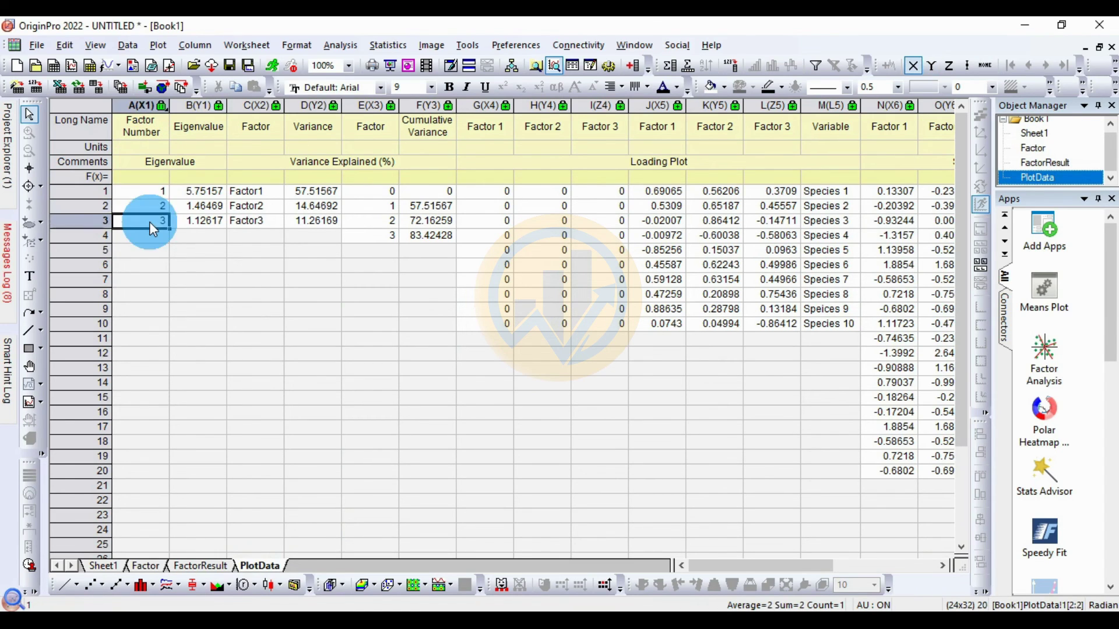
pyautogui.click(198, 106)
pyautogui.click(277, 318)
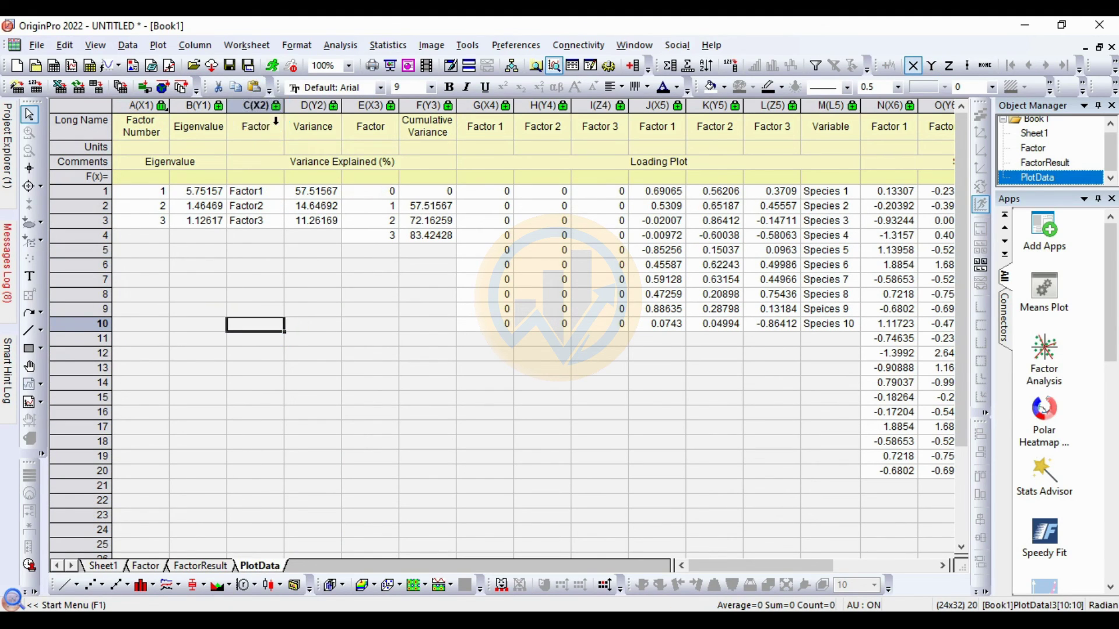
pyautogui.click(256, 105)
pyautogui.click(315, 106)
pyautogui.click(370, 105)
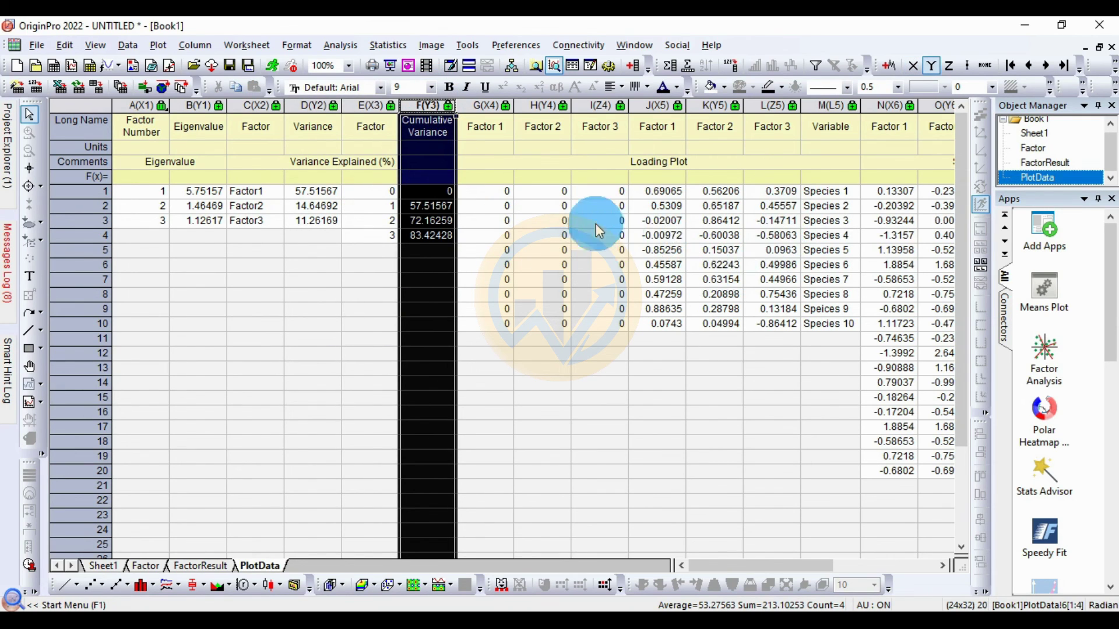
# Examine the PlotData sheet's columns behind the loading plot, score plot and biplot
pyautogui.click(638, 162)
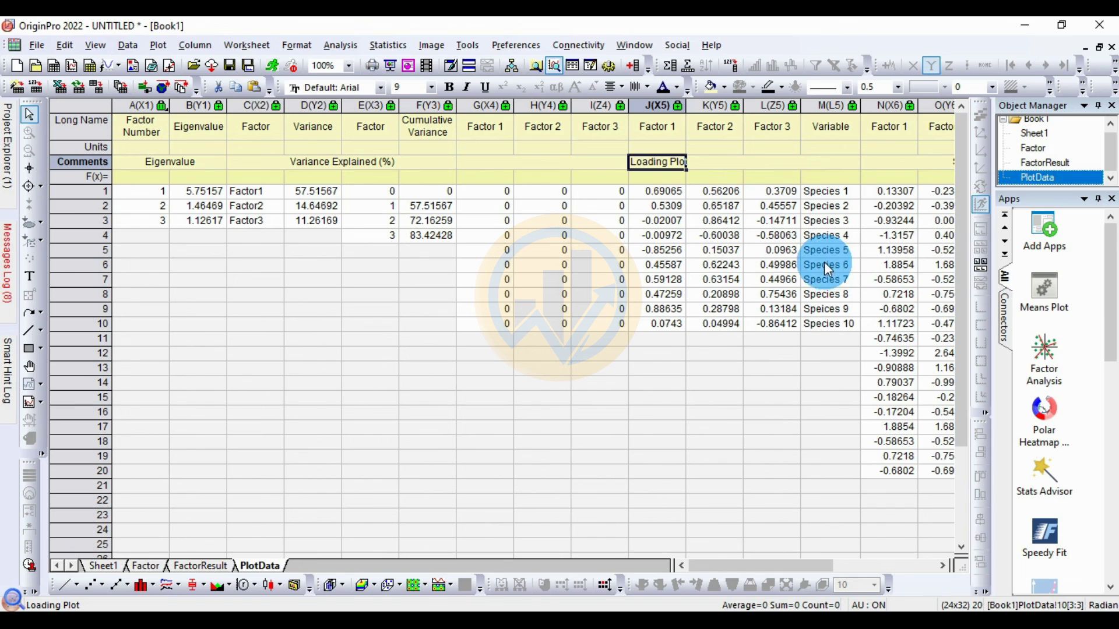
pyautogui.moveTo(779, 564); pyautogui.dragTo(852, 565)
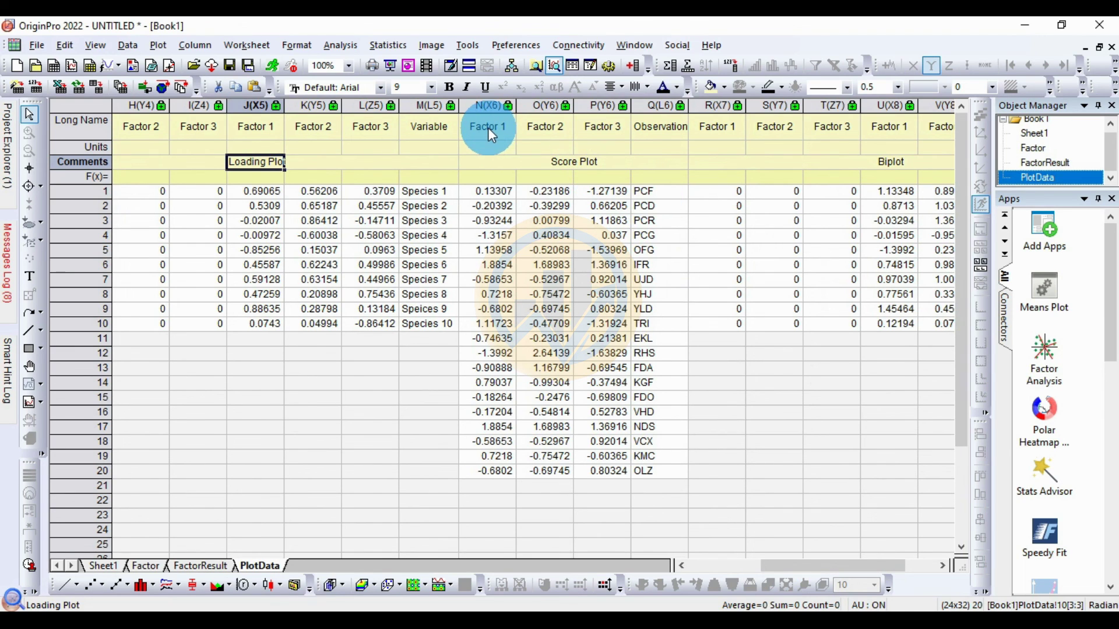
pyautogui.click(488, 105)
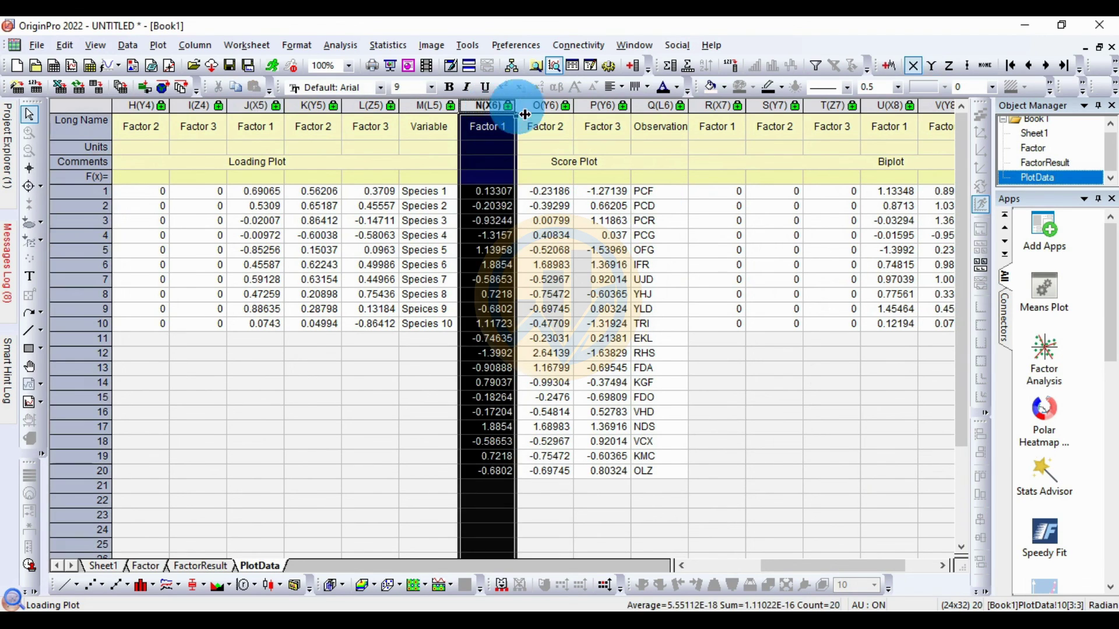
pyautogui.click(561, 120)
pyautogui.click(607, 119)
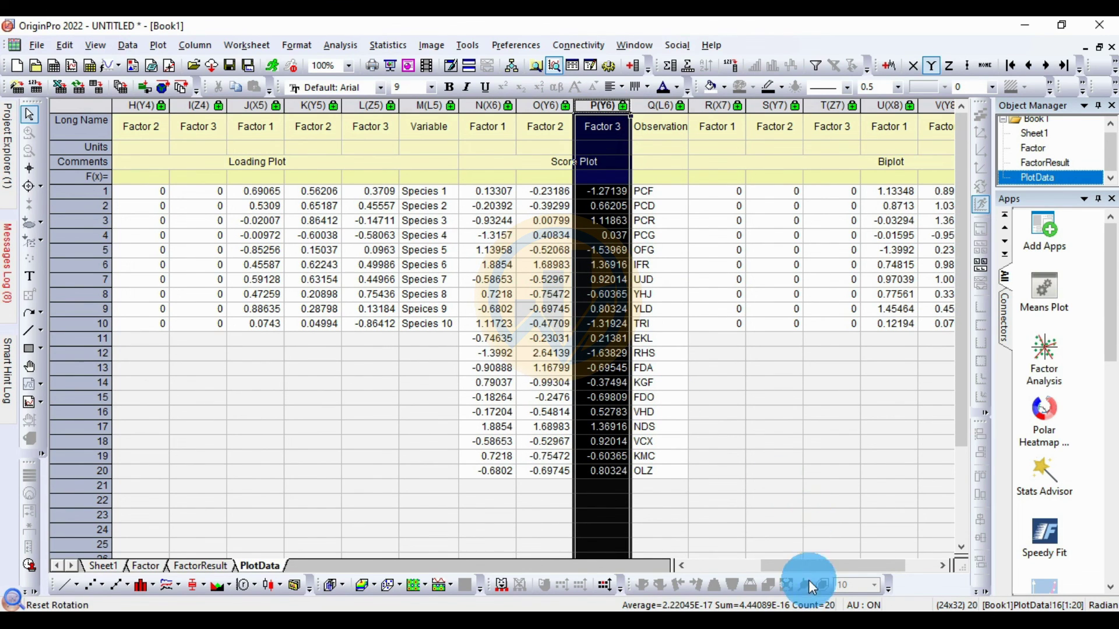
pyautogui.moveTo(839, 565); pyautogui.dragTo(868, 566)
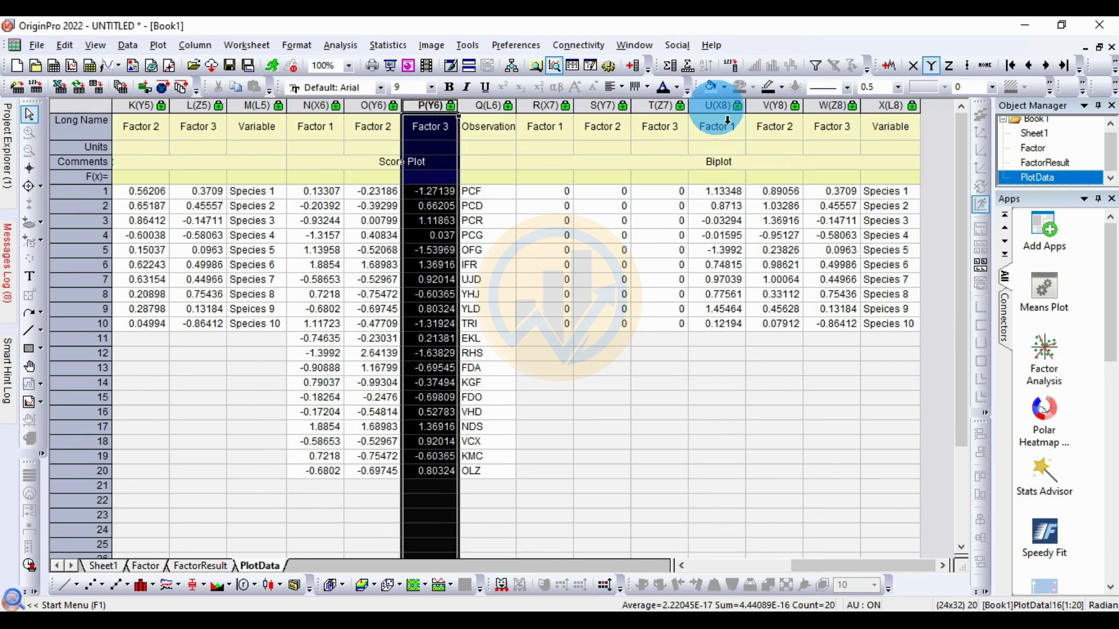